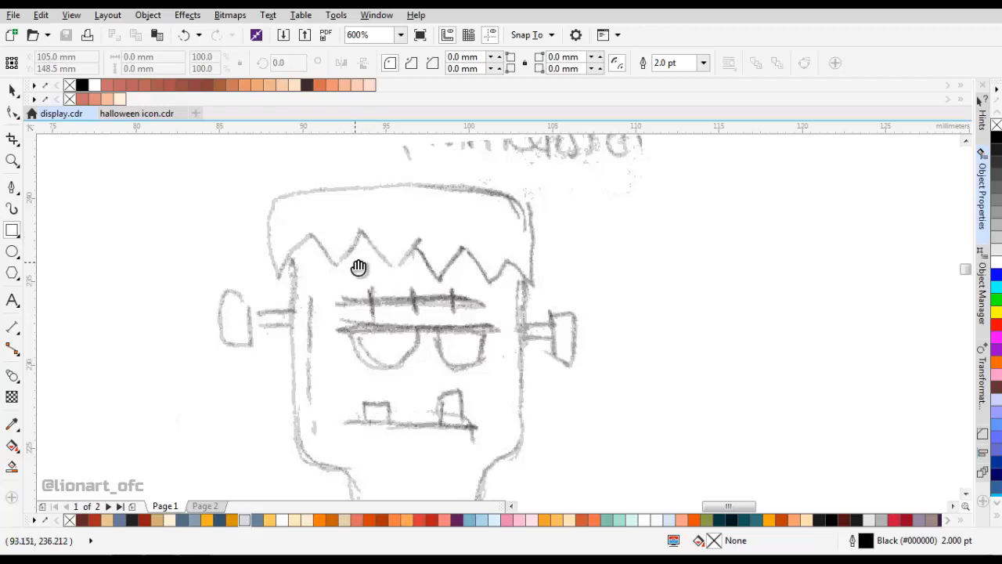
# Draw a rectangle about 13.9 × 13.8 mm over the sketched monster's face to form the head.
pyautogui.moveTo(358, 267); pyautogui.dragTo(362, 247)
pyautogui.moveTo(333, 196)
pyautogui.mouseDown()
pyautogui.moveTo(329, 217)
pyautogui.moveTo(314, 199)
pyautogui.moveTo(427, 381)
pyautogui.moveTo(525, 421)
pyautogui.mouseUp()
pyautogui.moveTo(491, 421); pyautogui.dragTo(480, 376)
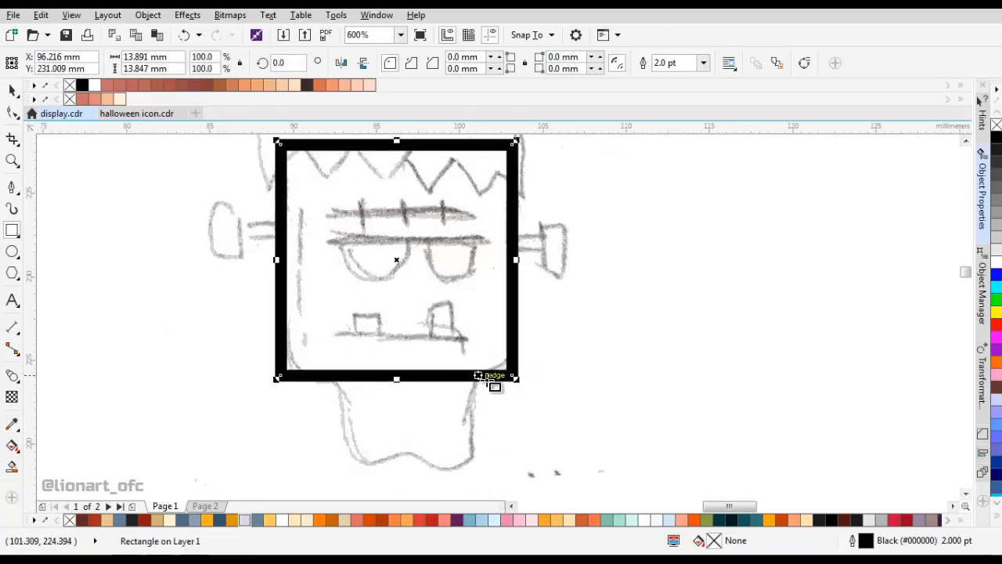
pyautogui.scroll(-1, 465, 344)
pyautogui.scroll(1, 457, 325)
# Round the two bottom corners of the head rectangle with a 2 mm radius.
pyautogui.press('space')
pyautogui.moveTo(443, 276); pyautogui.dragTo(465, 249)
pyautogui.scroll(1, 471, 68)
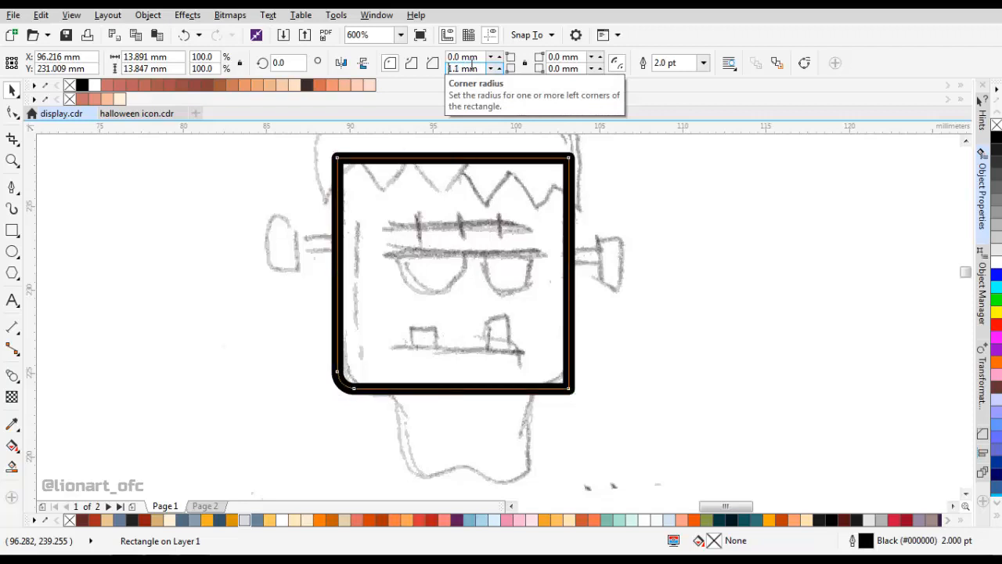
pyautogui.scroll(1, 471, 68)
pyautogui.press('Tab')
pyautogui.press('Tab')
pyautogui.write('2')
pyautogui.press('Return')
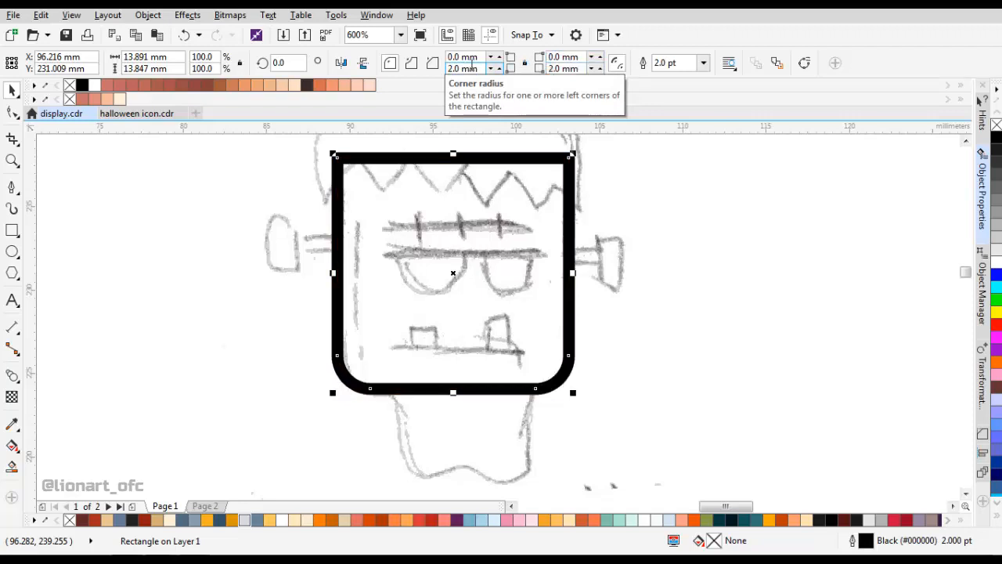
# Draw a neck rectangle about 8.6 mm wide overlapping the head's bottom edge and centre both shapes horizontally.
pyautogui.moveTo(424, 340)
pyautogui.mouseDown()
pyautogui.moveTo(410, 311)
pyautogui.moveTo(463, 391)
pyautogui.moveTo(514, 420)
pyautogui.mouseUp()
pyautogui.click(11, 232)
pyautogui.press('space')
pyautogui.keyDown('shift'); pyautogui.click(526, 361); pyautogui.keyUp('shift')
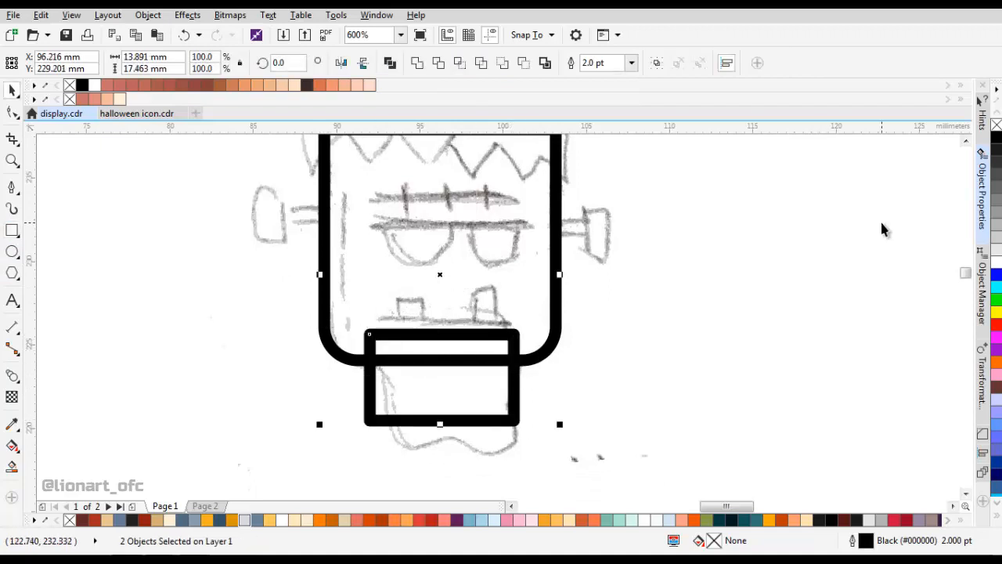
pyautogui.click(982, 454)
pyautogui.click(827, 120)
pyautogui.click(374, 388)
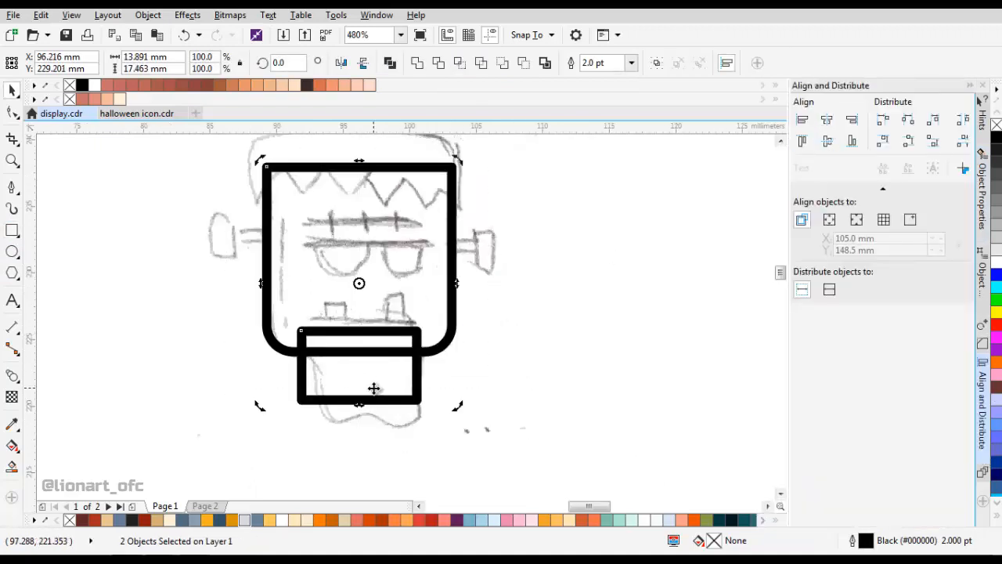
# Shorten the neck rectangle from its bottom edge to about 4.7 mm high.
pyautogui.scroll(3, 373, 388)
pyautogui.click(414, 379)
pyautogui.moveTo(413, 379); pyautogui.dragTo(413, 361)
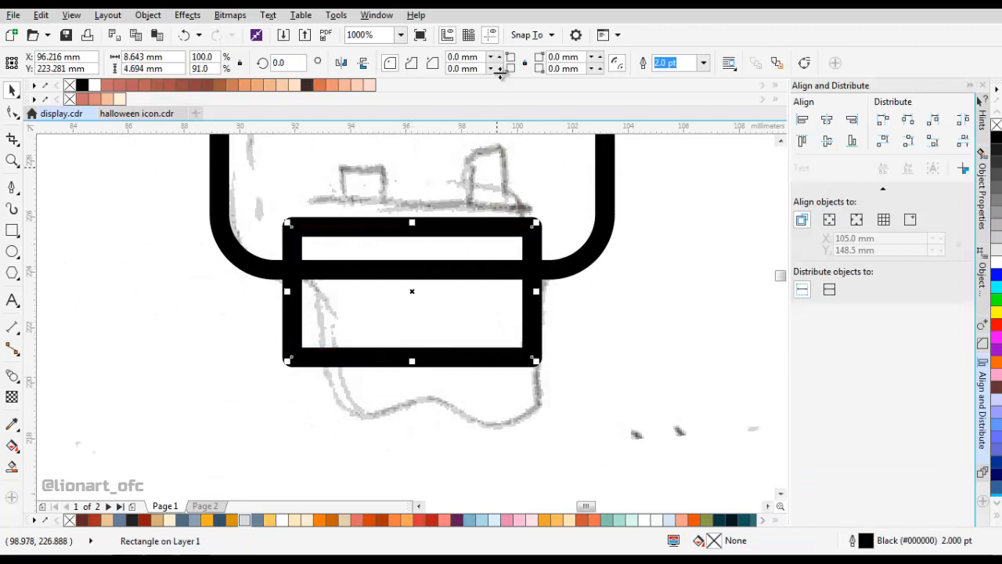
# Round the two bottom corners of the neck rectangle with a 2 mm radius.
pyautogui.press('Return')
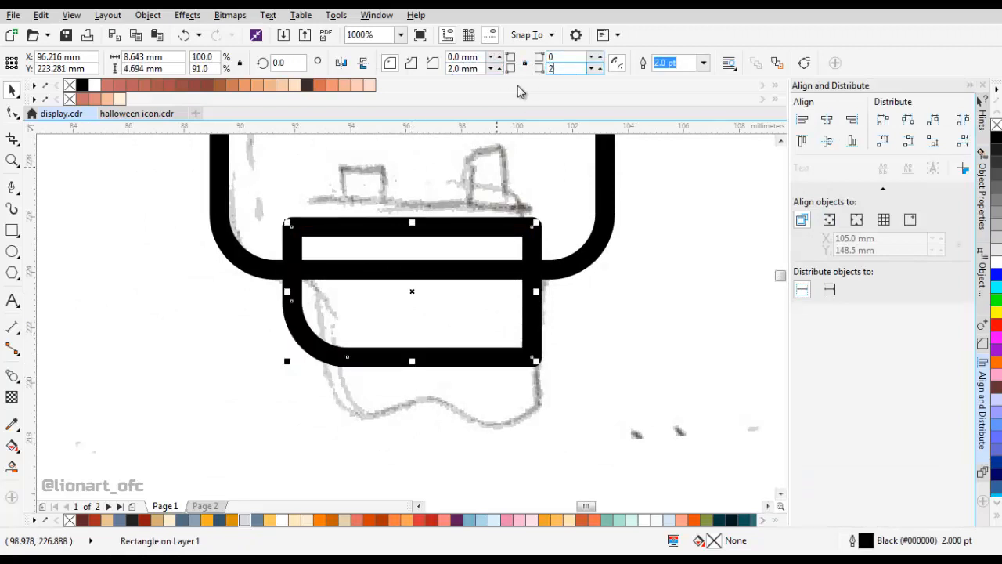
pyautogui.write('2')
pyautogui.press('Return')
pyautogui.scroll(-3, 459, 321)
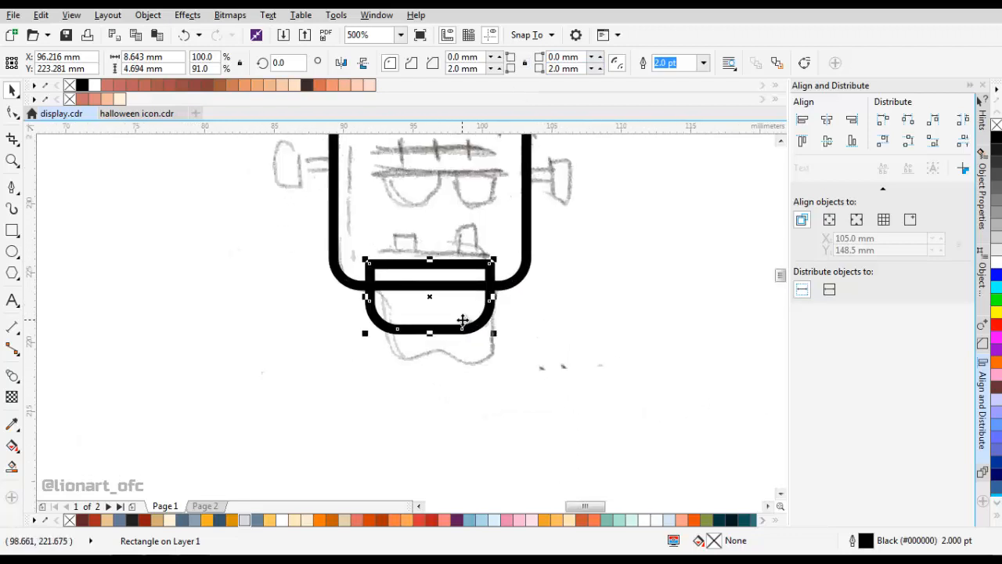
# Set both bottom corner radii of the neck rectangle to 1.5 mm.
pyautogui.scroll(3, 455, 321)
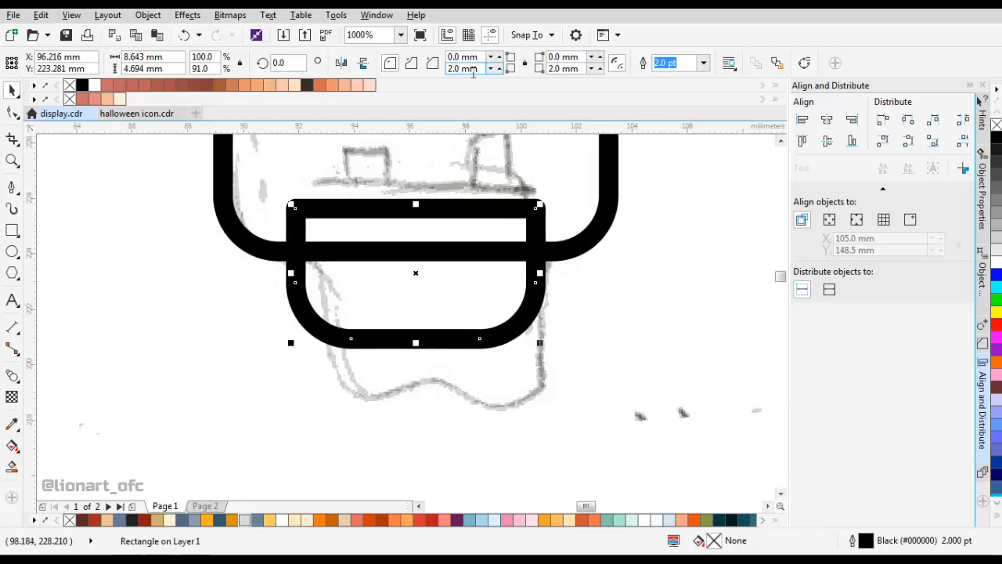
pyautogui.scroll(-3, 473, 69)
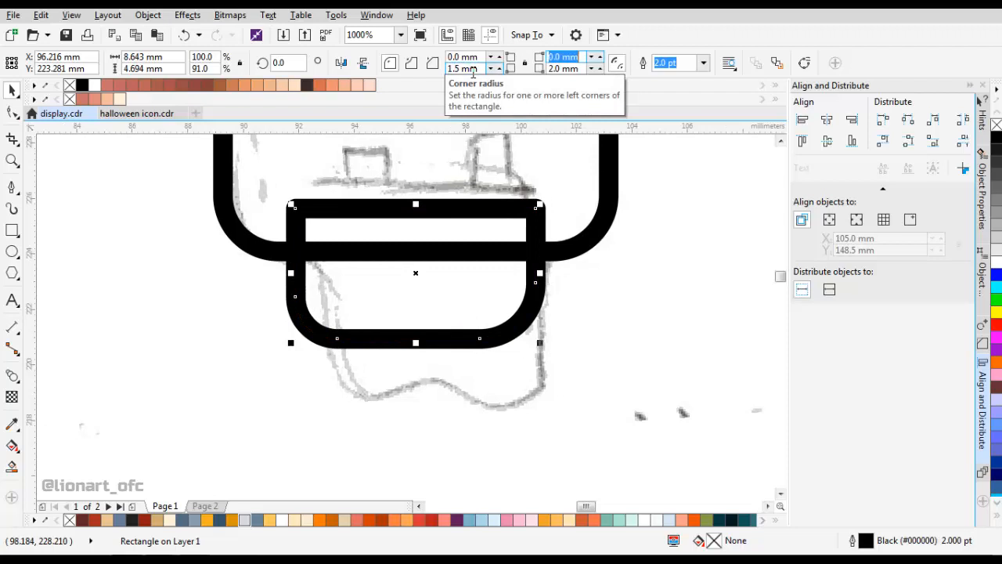
pyautogui.press('Tab')
pyautogui.press('Down')
pyautogui.press('Down')
pyautogui.press('Down')
pyautogui.press('Down')
pyautogui.press('Down')
# Weld the neck rectangle and the head into one shape.
pyautogui.scroll(-2, 489, 296)
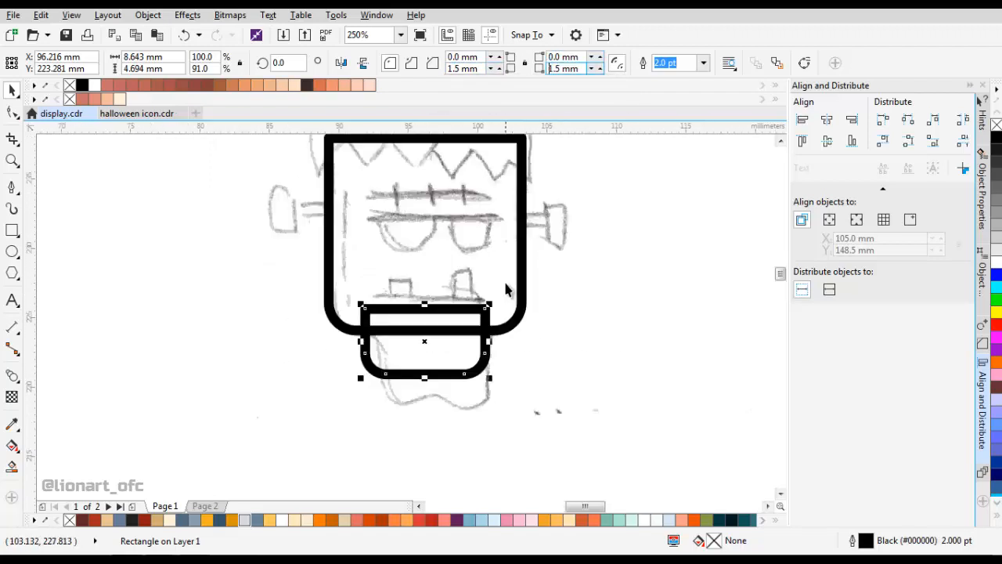
pyautogui.keyDown('shift'); pyautogui.click(514, 291); pyautogui.keyUp('shift')
pyautogui.click(420, 65)
pyautogui.scroll(2, 437, 331)
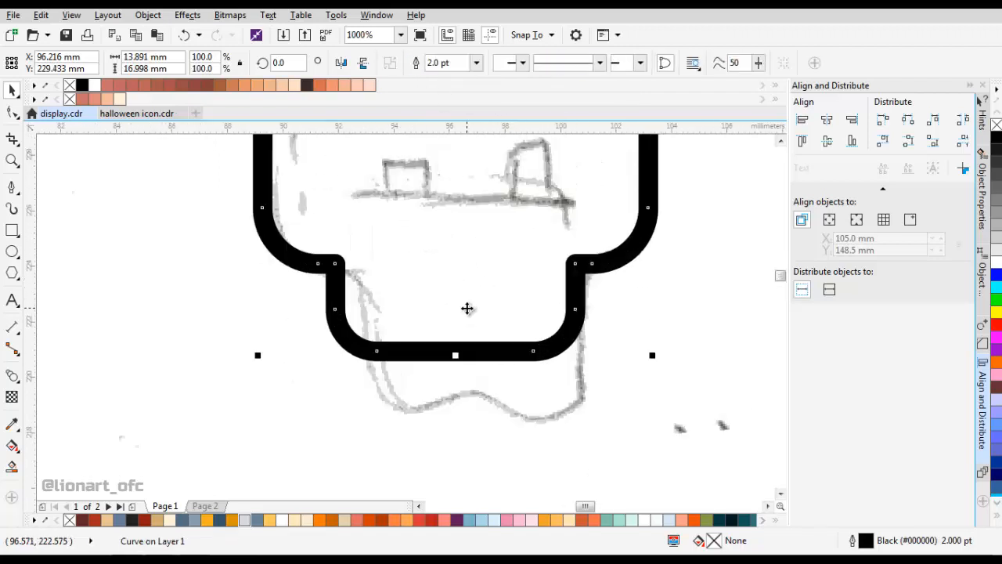
# Convert the neck's straight bottom segment to a curve and bend it slightly upward.
pyautogui.press('F10')
pyautogui.click(460, 352)
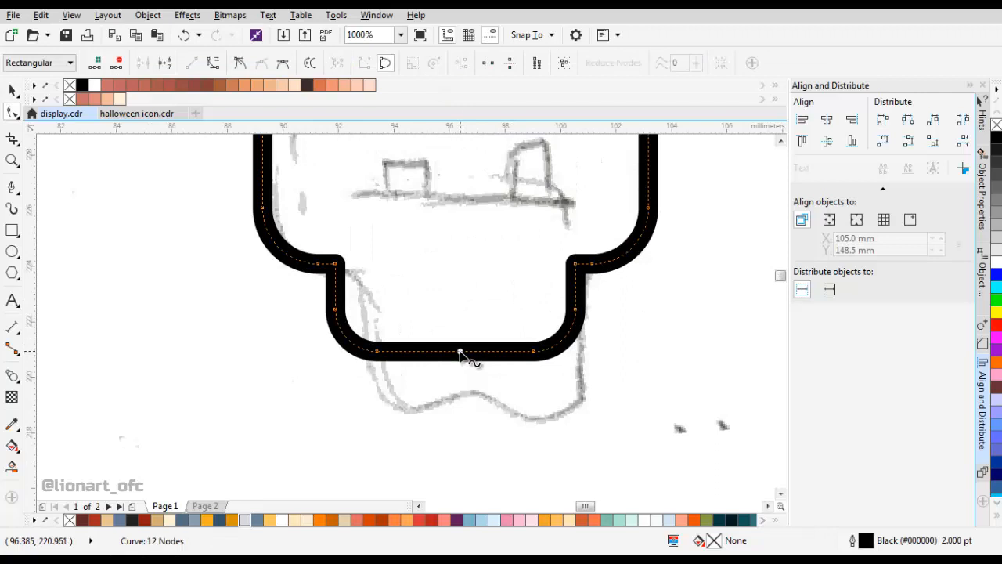
pyautogui.click(215, 64)
pyautogui.moveTo(454, 352); pyautogui.dragTo(458, 344)
pyautogui.scroll(-1, 462, 347)
pyautogui.scroll(1, 519, 310)
# Fillet the two inner corners where the neck meets the head with a 1.5 mm radius.
pyautogui.scroll(1, 533, 309)
pyautogui.click(512, 293)
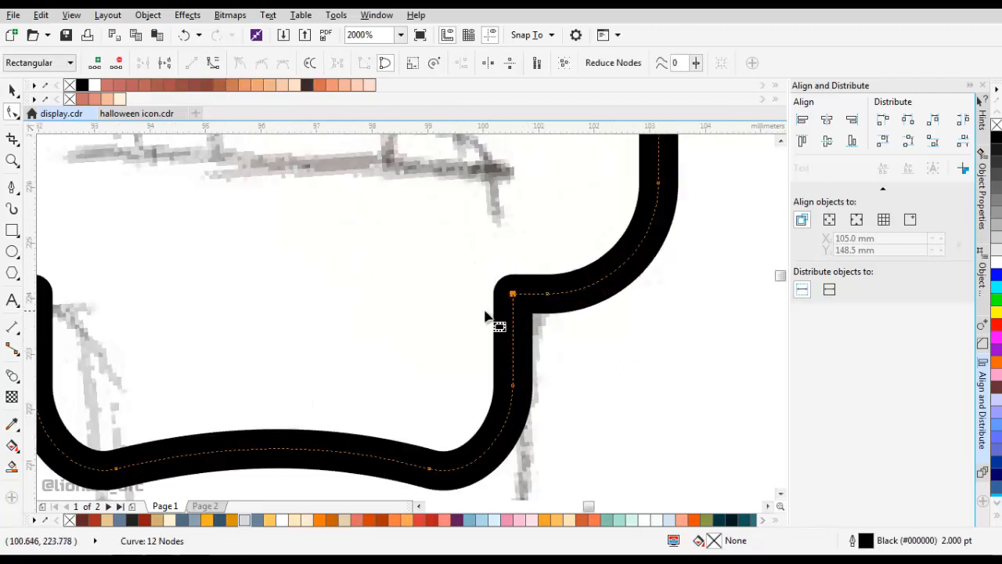
pyautogui.scroll(-2, 454, 285)
pyautogui.scroll(1, 354, 283)
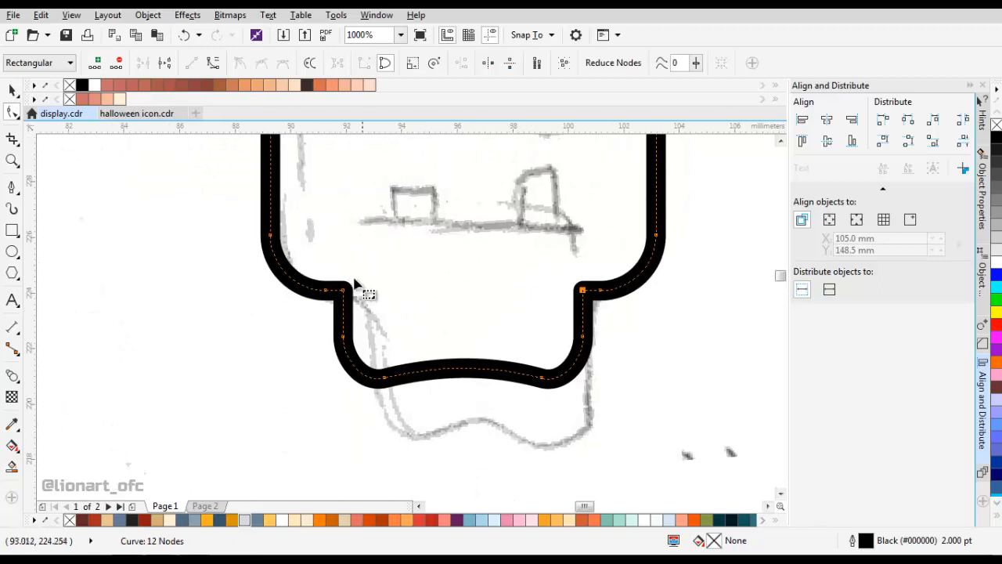
pyautogui.click(982, 343)
pyautogui.press('Up')
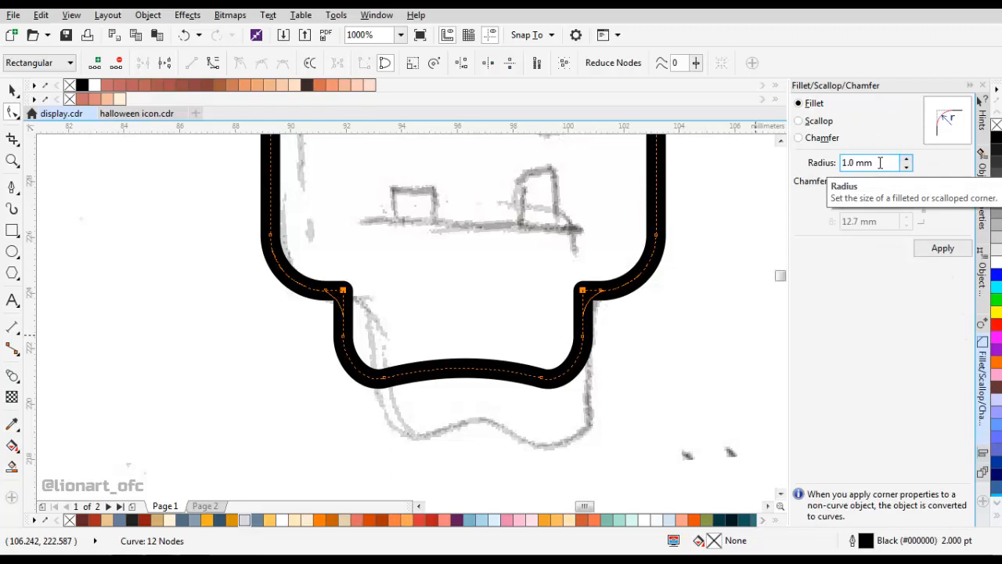
pyautogui.click(928, 254)
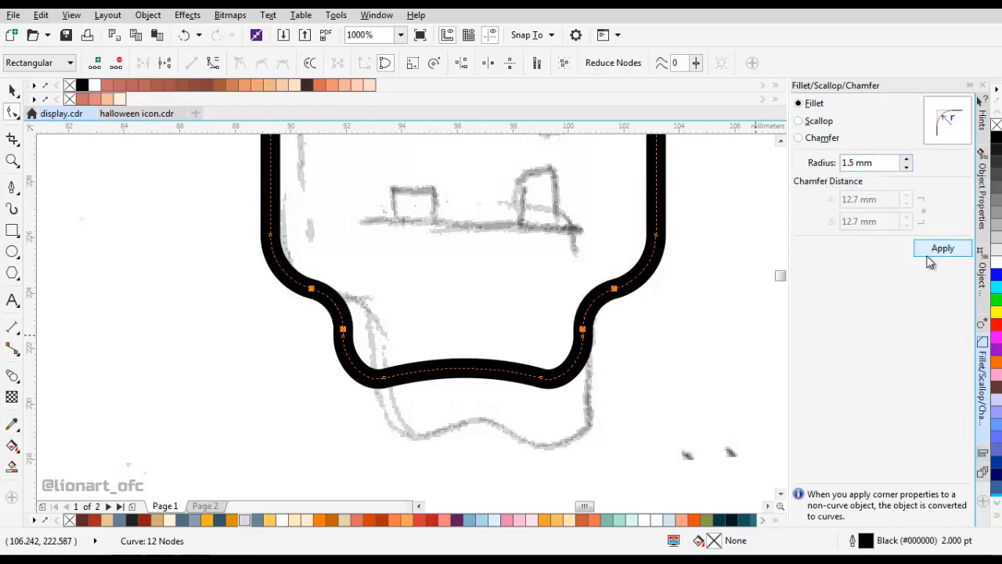
pyautogui.click(513, 346)
pyautogui.scroll(-2, 513, 346)
pyautogui.press('space')
pyautogui.moveTo(351, 379); pyautogui.dragTo(196, 408)
pyautogui.hotkey('ctrl', 'z')
# Save the drawing.
pyautogui.scroll(1, 450, 361)
pyautogui.moveTo(505, 330); pyautogui.dragTo(477, 329)
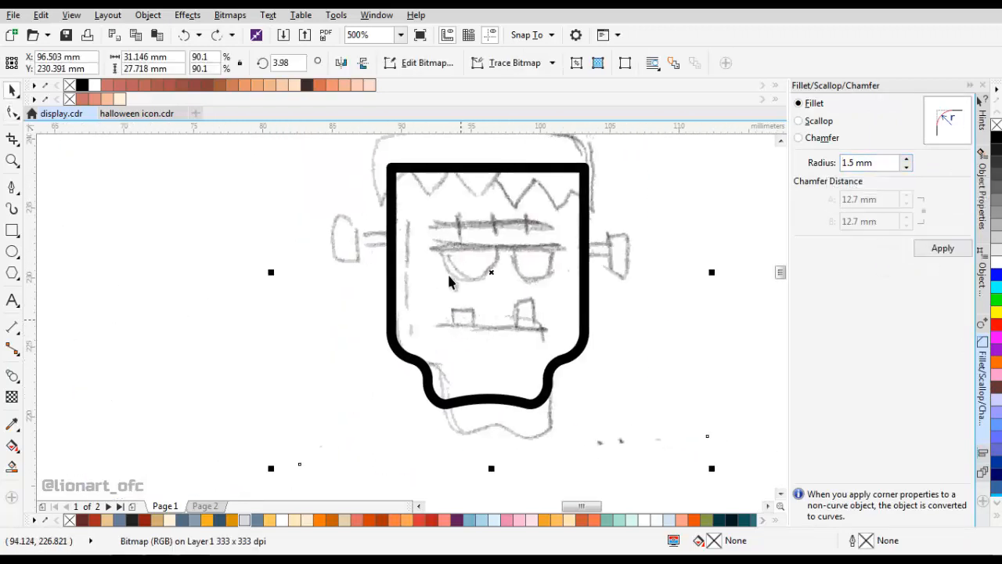
pyautogui.moveTo(477, 241); pyautogui.dragTo(461, 288)
pyautogui.hotkey('ctrl', 's')
# Draw a hair rectangle about 15.8 × 5.1 mm across the top of the head and centre both shapes horizontally.
pyautogui.scroll(1, 454, 226)
pyautogui.moveTo(455, 218); pyautogui.dragTo(391, 312)
pyautogui.click(12, 230)
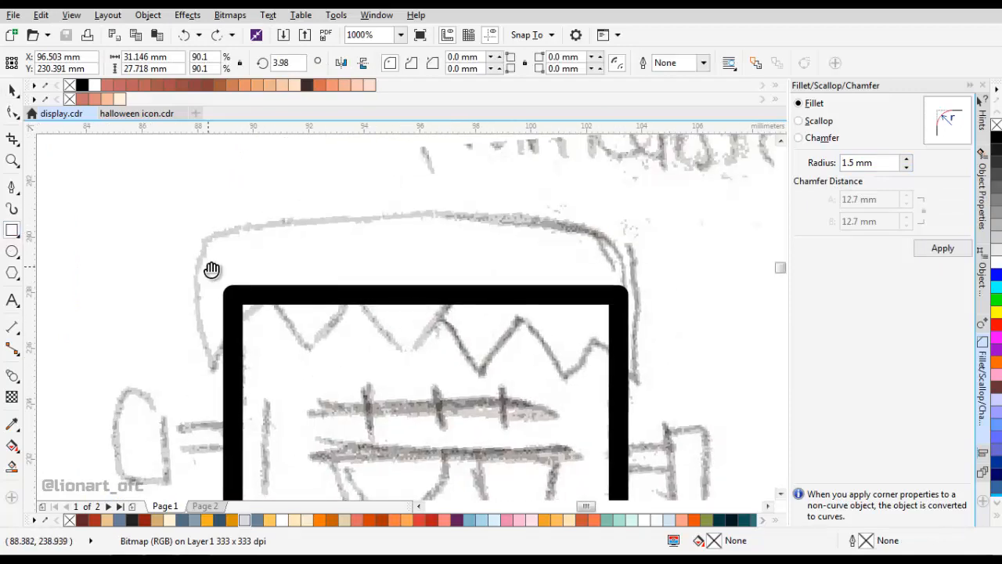
pyautogui.moveTo(196, 226)
pyautogui.mouseDown()
pyautogui.moveTo(403, 340)
pyautogui.moveTo(646, 374)
pyautogui.mouseUp()
pyautogui.press('space')
pyautogui.keyDown('shift'); pyautogui.click(619, 412); pyautogui.keyUp('shift')
pyautogui.moveTo(583, 430); pyautogui.dragTo(569, 358)
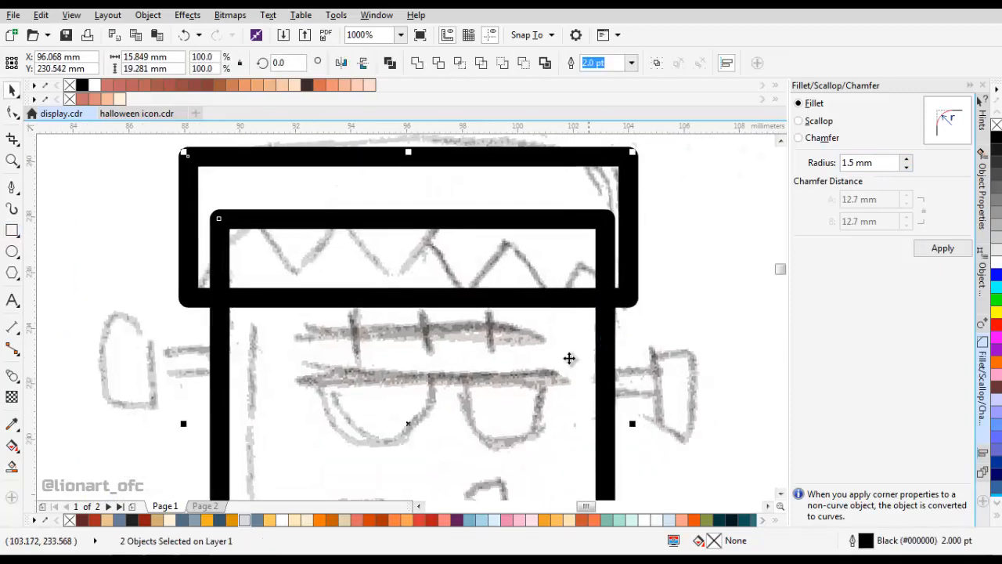
pyautogui.click(984, 452)
pyautogui.click(827, 120)
# Round the two top corners of the hair rectangle with a 2 mm radius.
pyautogui.moveTo(689, 175); pyautogui.dragTo(690, 214)
pyautogui.click(691, 215)
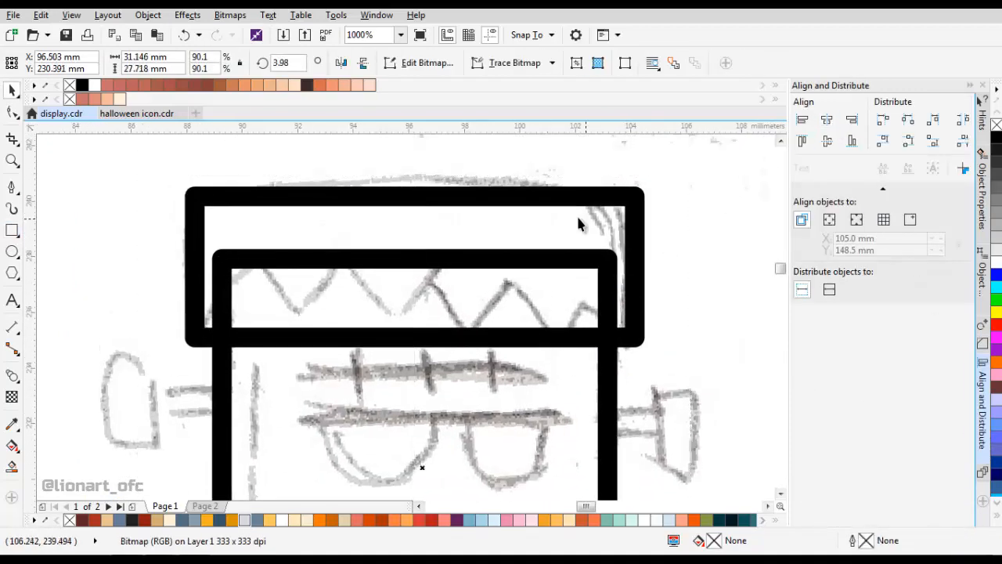
pyautogui.click(576, 214)
pyautogui.scroll(7, 457, 61)
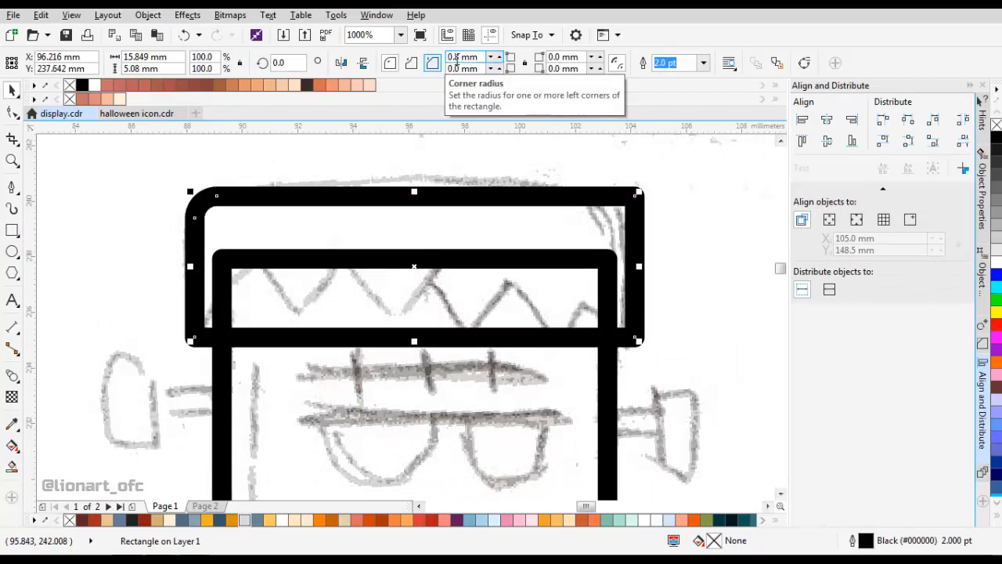
pyautogui.press('Return')
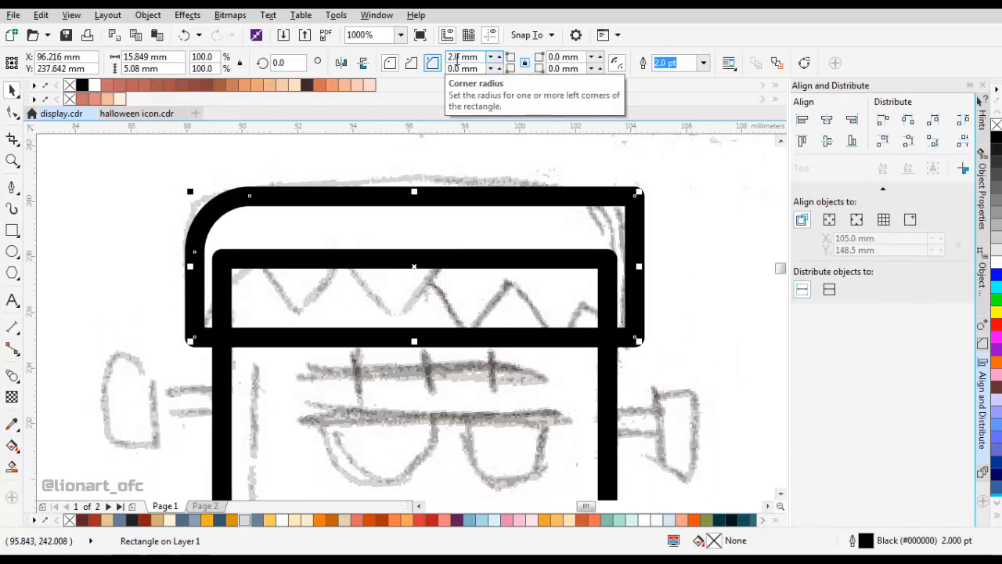
pyautogui.write('2')
pyautogui.press('Return')
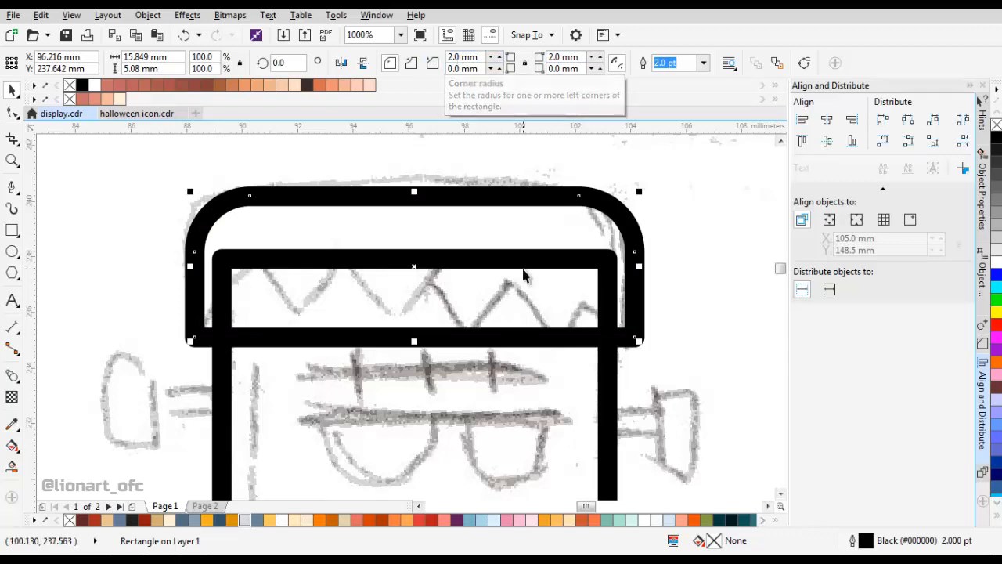
# Shorten the hair rectangle from its bottom edge to about 4.7 mm high.
pyautogui.moveTo(447, 328); pyautogui.dragTo(447, 315)
pyautogui.scroll(-2, 448, 316)
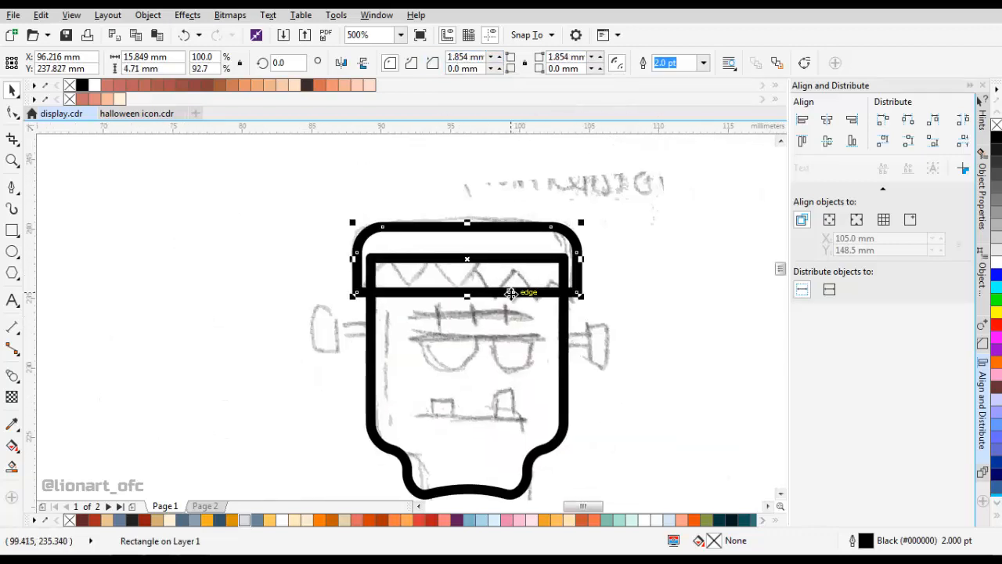
pyautogui.scroll(2, 490, 291)
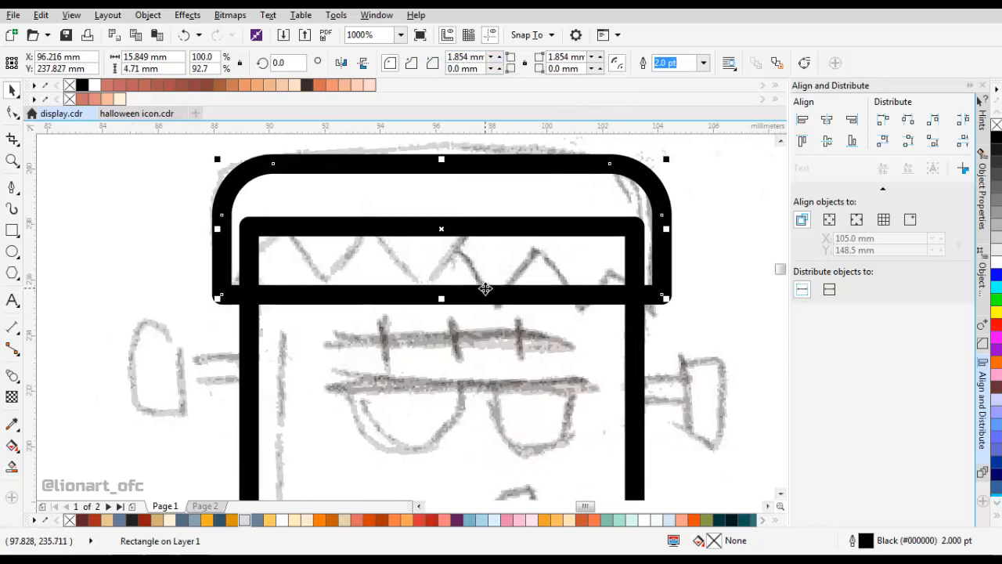
pyautogui.scroll(-2, 538, 268)
# Convert the hair rectangle to curves for node editing.
pyautogui.click(590, 240)
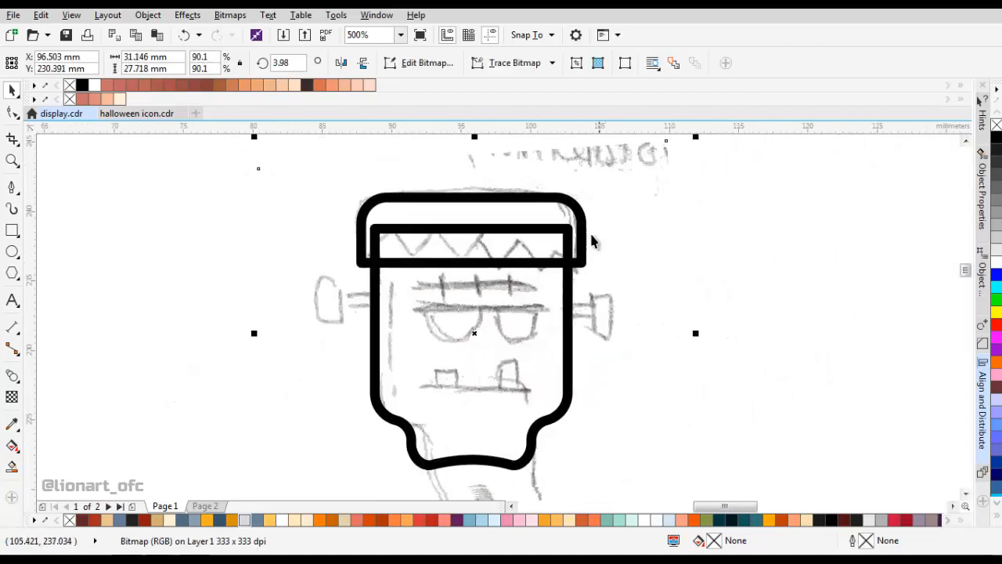
pyautogui.click(488, 256)
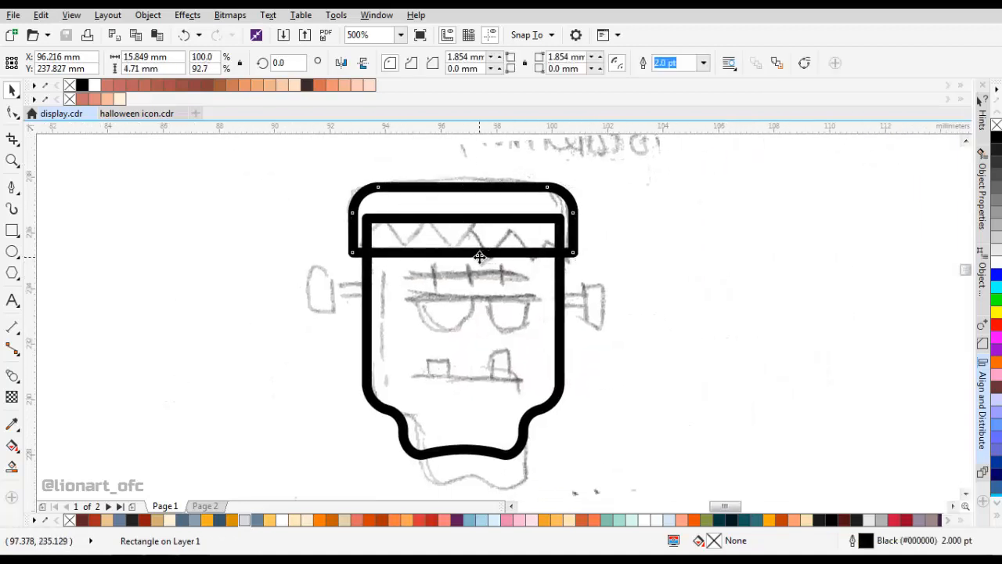
pyautogui.scroll(2, 475, 257)
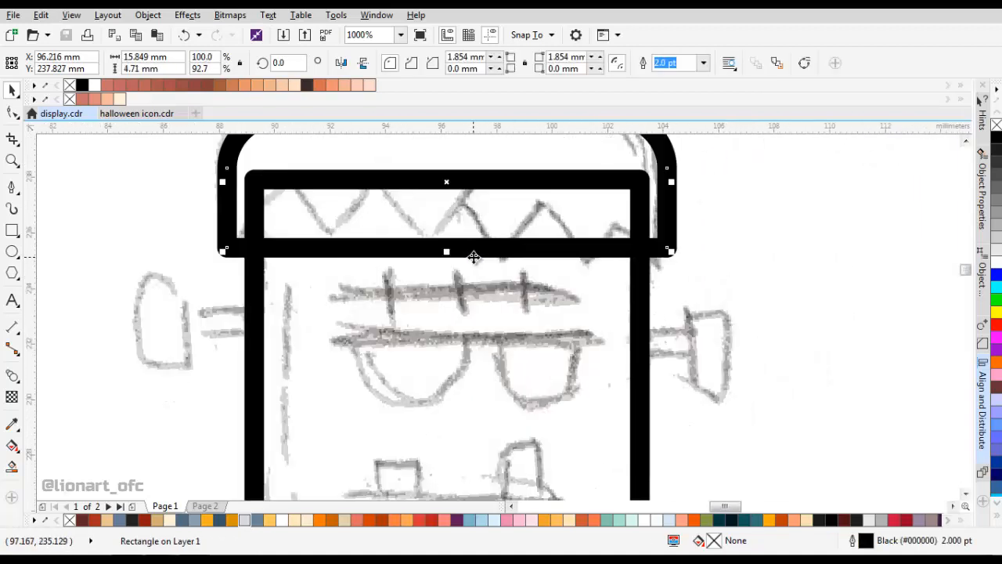
pyautogui.click(149, 15)
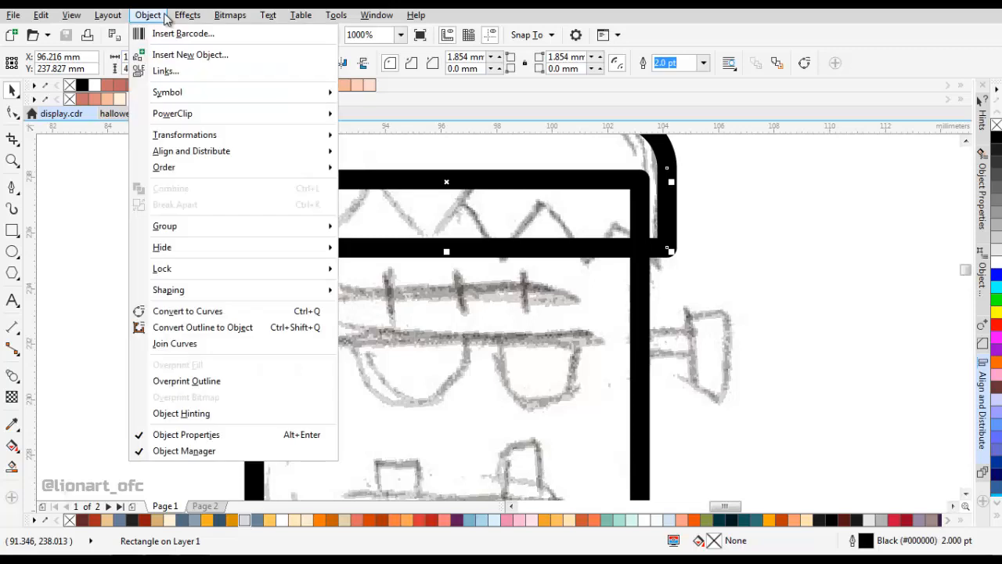
pyautogui.click(188, 311)
pyautogui.press('F10')
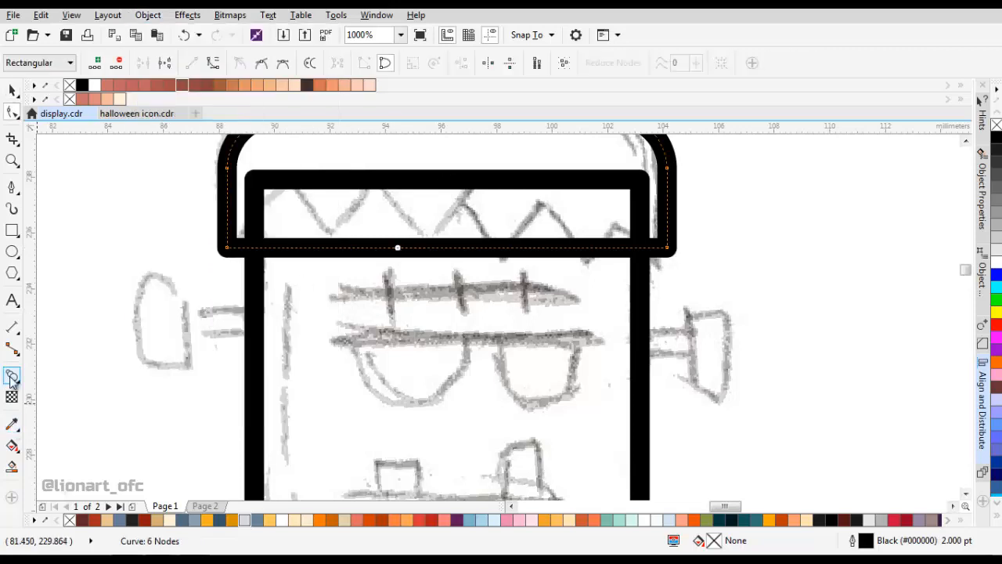
# Try a Push and Pull distortion on the hair curve and undo it.
pyautogui.click(12, 378)
pyautogui.click(55, 439)
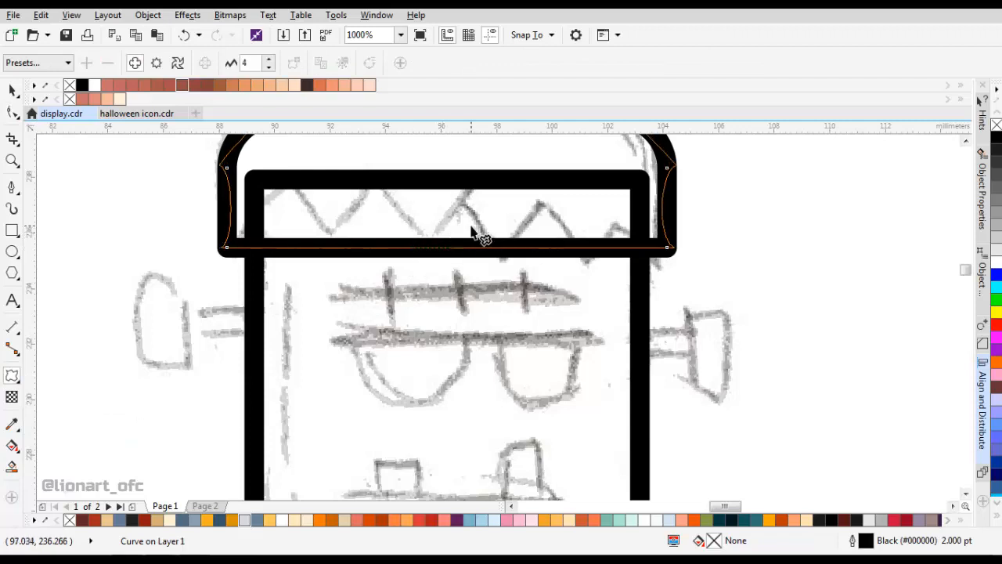
pyautogui.hotkey('ctrl', 'z')
pyautogui.press('space')
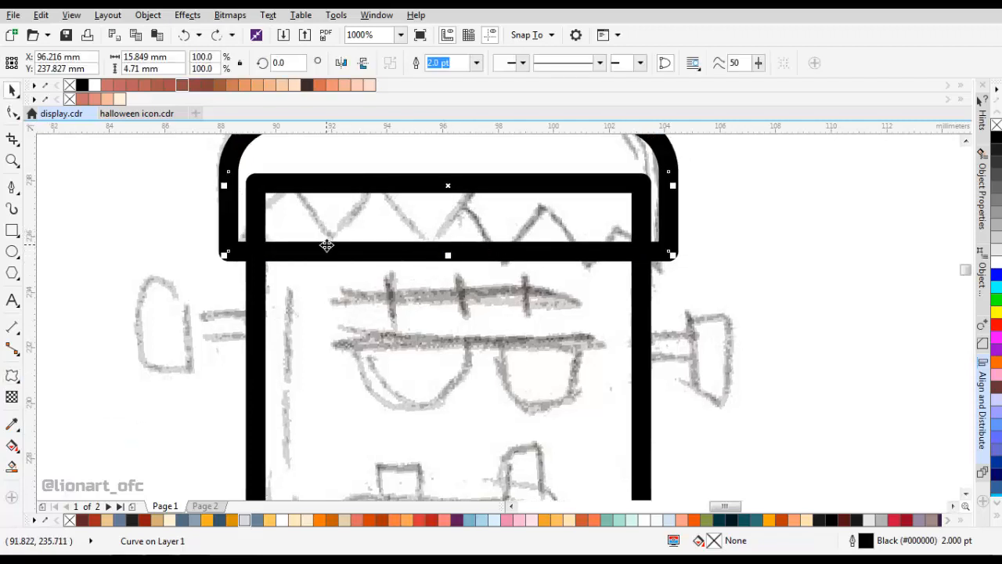
# Break the hair curve at its two bottom corner nodes.
pyautogui.press('F10')
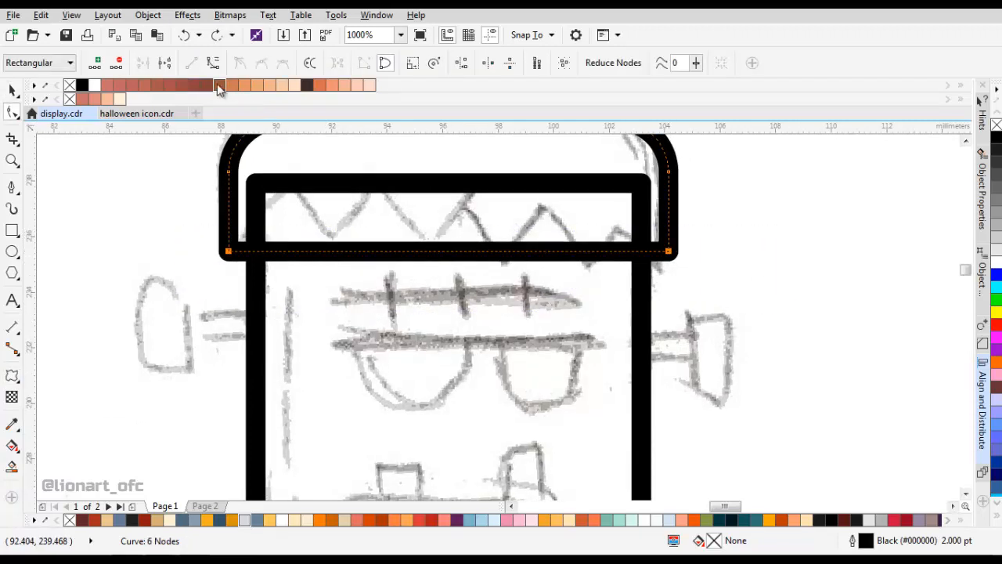
pyautogui.click(166, 68)
pyautogui.press('space')
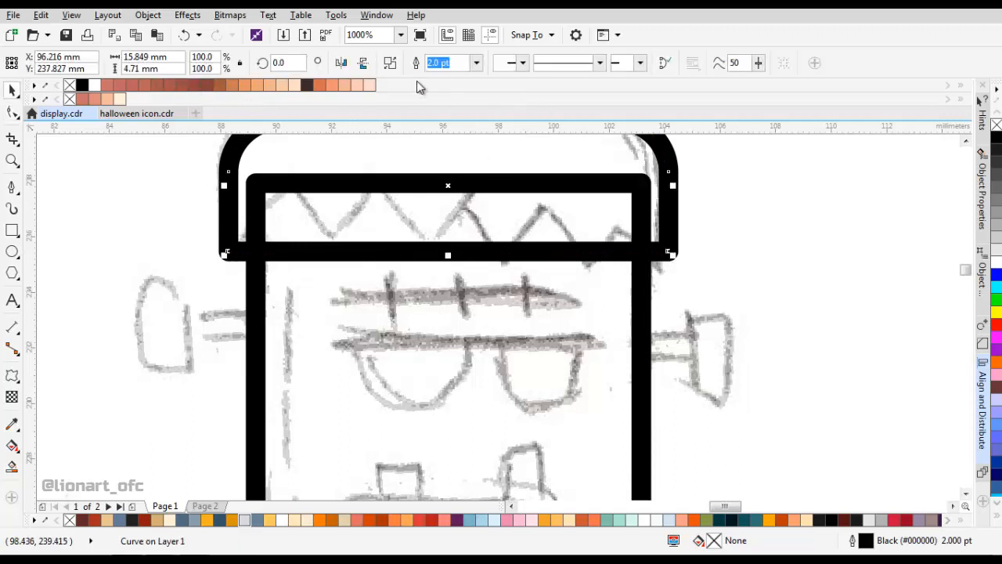
# Break the hair curve apart and apply a Zipper distortion with amplitude 4 to its straight bottom line.
pyautogui.click(390, 63)
pyautogui.click(549, 247)
pyautogui.click(11, 387)
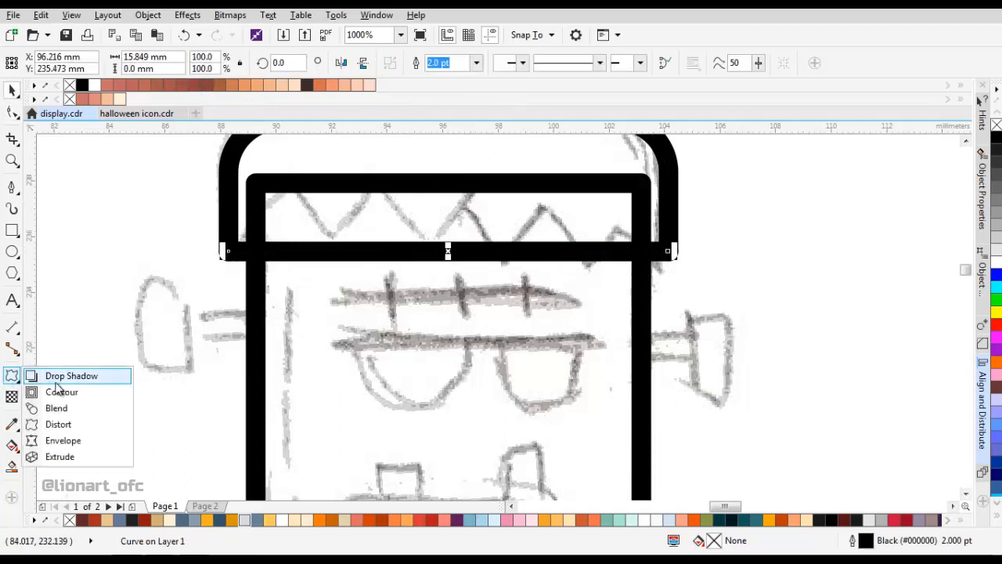
pyautogui.click(58, 423)
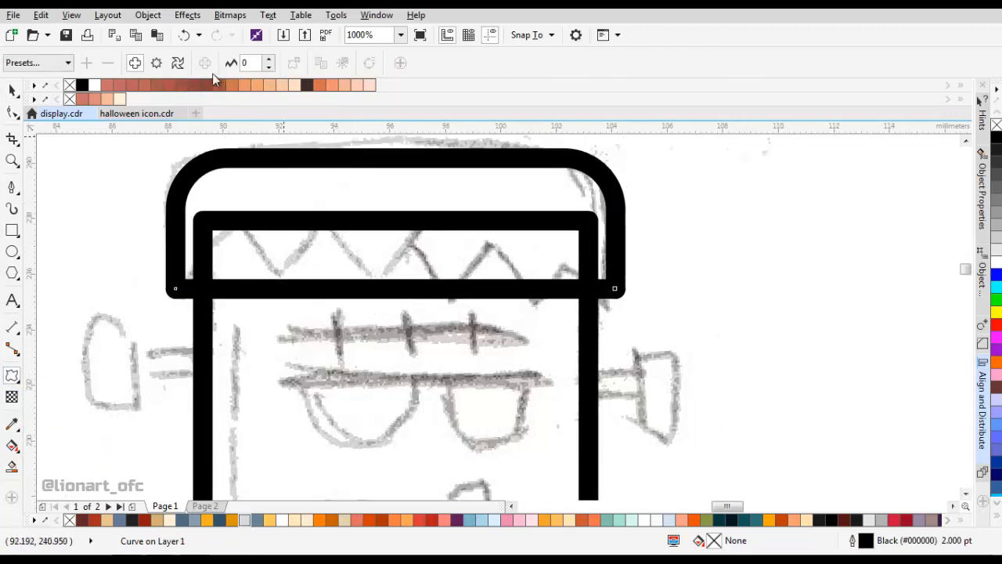
pyautogui.click(156, 63)
pyautogui.press('BackSpace')
pyautogui.write('4')
pyautogui.press('Return')
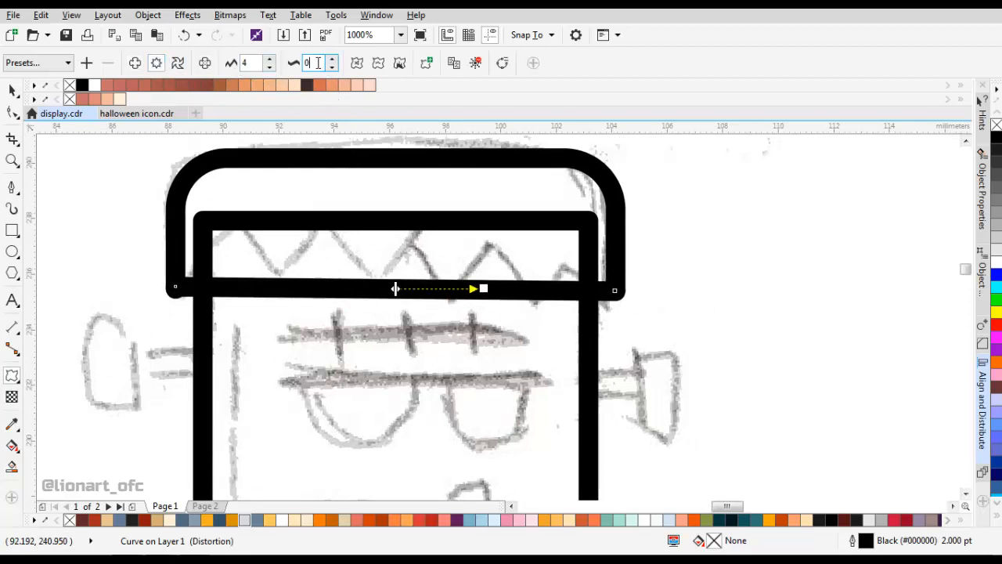
# Set the bottom line's zipper frequency to 4 and raise its amplitude to 19.
pyautogui.press('Up')
pyautogui.press('Up')
pyautogui.press('Up')
pyautogui.press('Up')
pyautogui.press('Up')
pyautogui.press('Down')
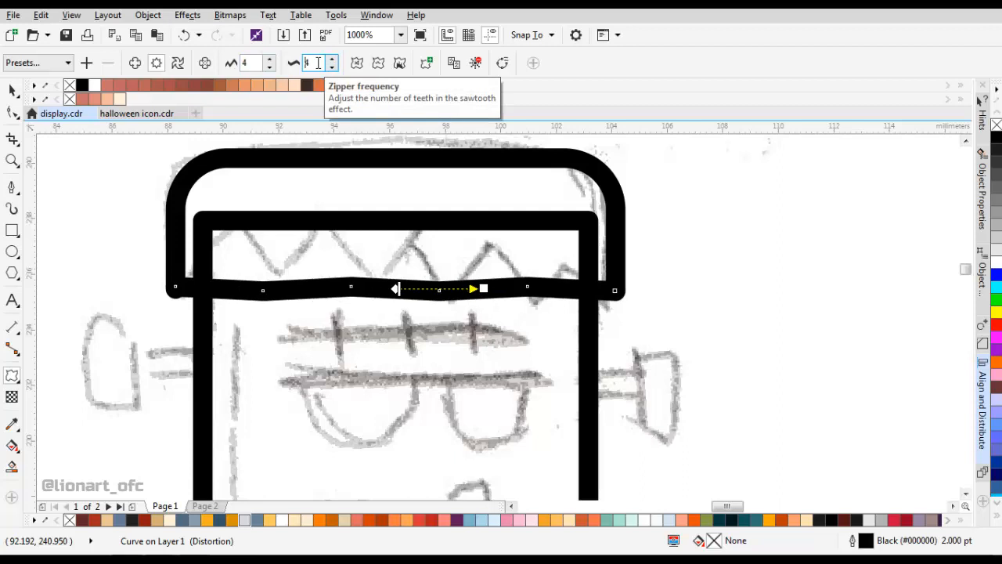
pyautogui.moveTo(486, 288); pyautogui.dragTo(837, 288)
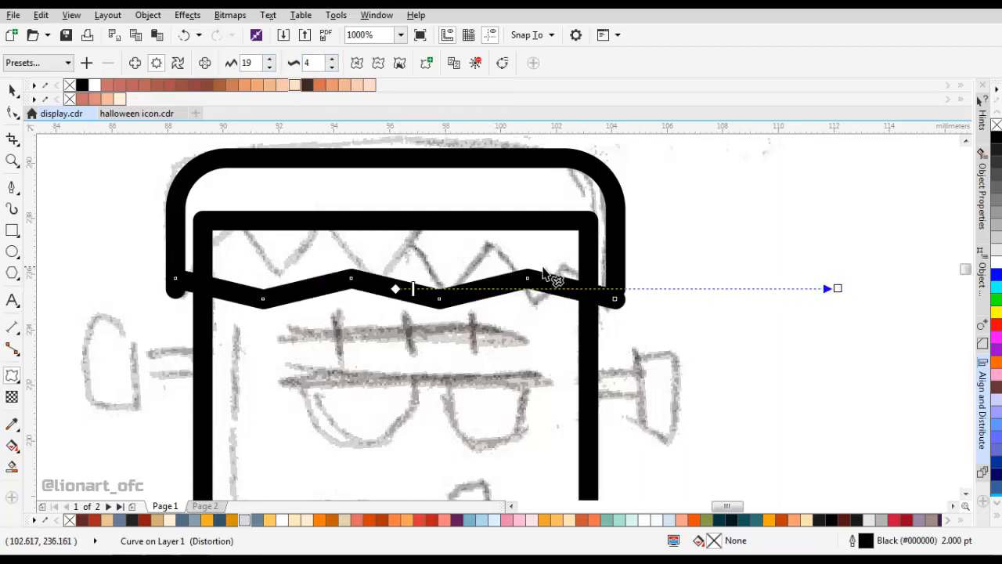
# Set the hair line's zipper frequency to 7 and increase its amplitude to 33.
pyautogui.click(318, 62)
pyautogui.press('Up')
pyautogui.press('Up')
pyautogui.press('Up')
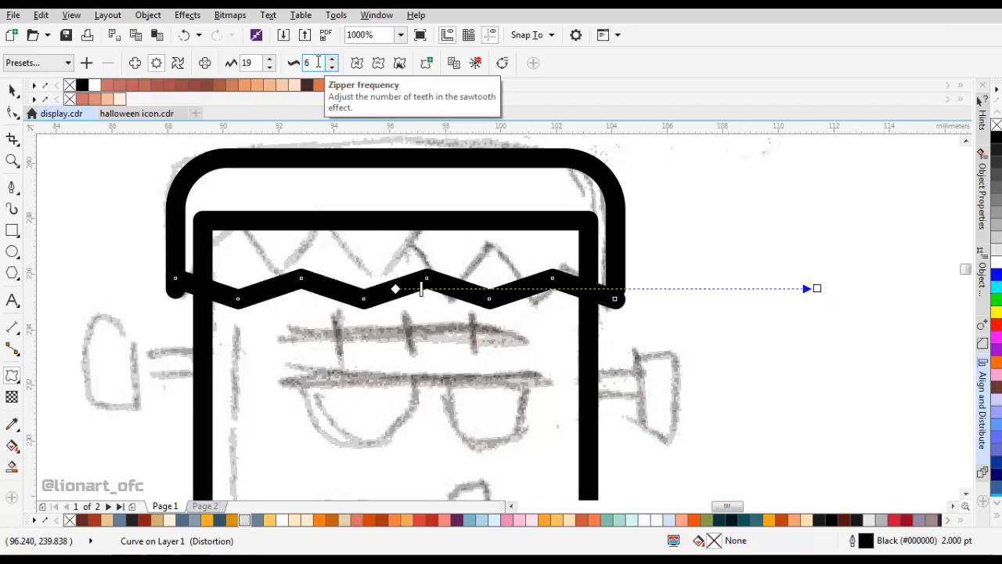
pyautogui.scroll(-3, 783, 309)
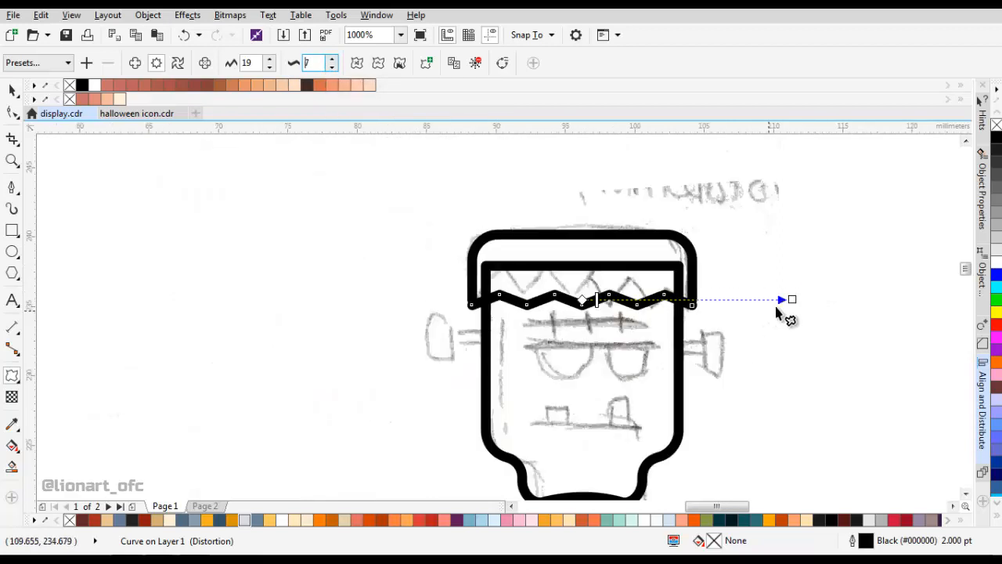
pyautogui.moveTo(714, 302); pyautogui.dragTo(872, 300)
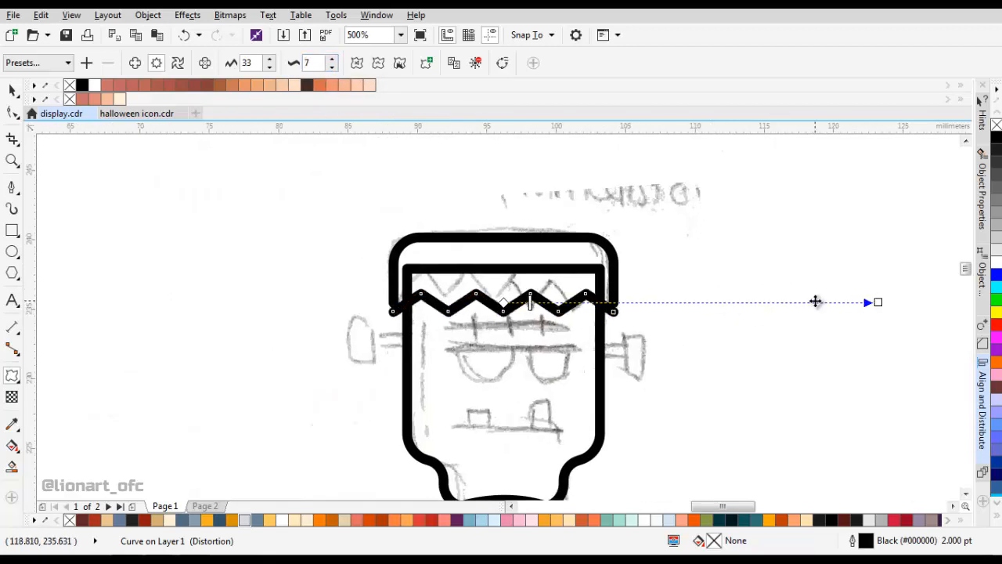
pyautogui.scroll(-2, 817, 300)
pyautogui.scroll(2, 732, 306)
pyautogui.moveTo(718, 321); pyautogui.dragTo(745, 319)
# Try moving the zigzag line up to meet the ends of the hair outline, and undo the changes.
pyautogui.scroll(4, 443, 335)
pyautogui.press('space')
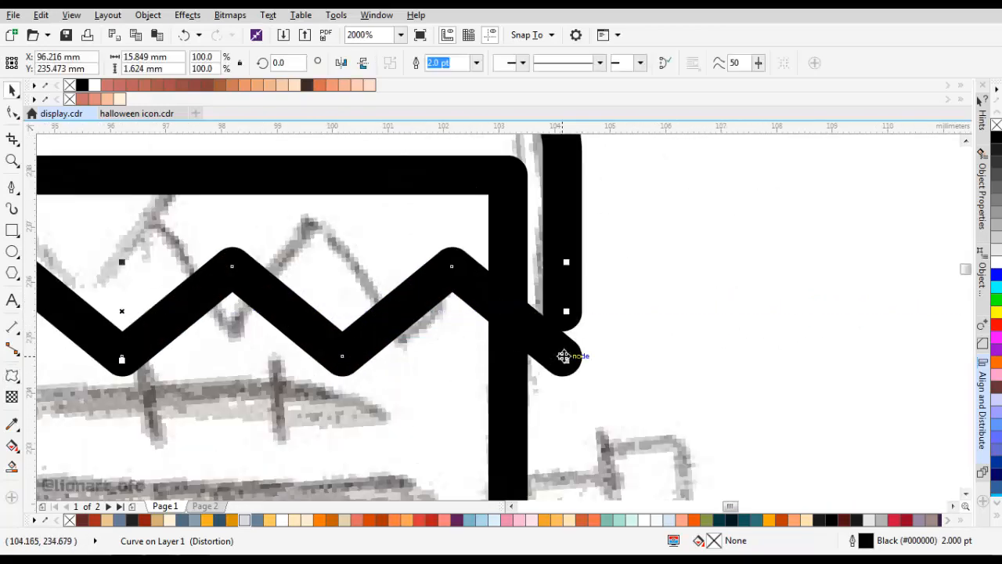
pyautogui.moveTo(564, 356); pyautogui.dragTo(564, 274)
pyautogui.scroll(-4, 566, 276)
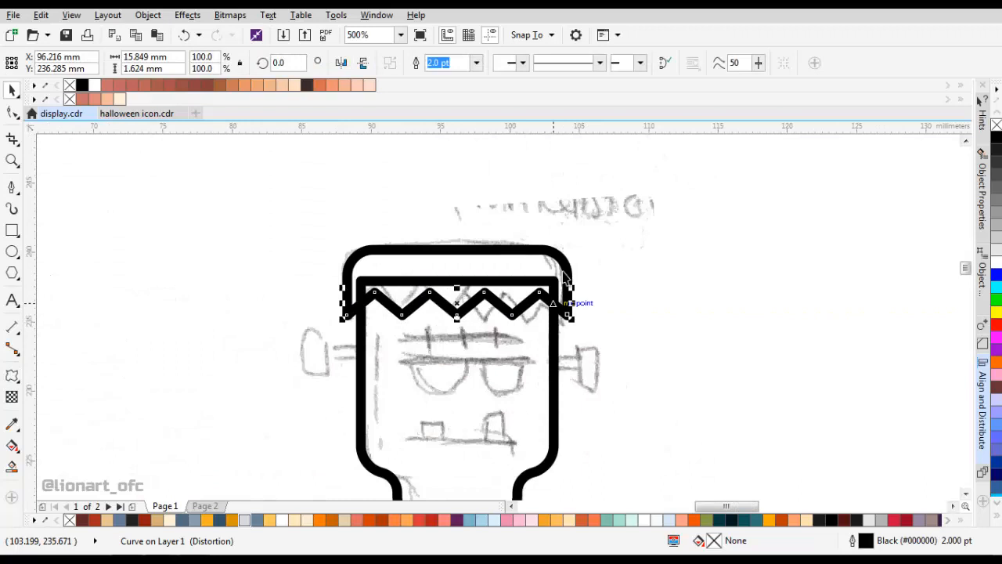
pyautogui.keyDown('shift'); pyautogui.click(519, 257); pyautogui.keyUp('shift')
pyautogui.scroll(1, 500, 284)
pyautogui.moveTo(522, 250); pyautogui.dragTo(526, 256)
pyautogui.hotkey('ctrl', 'z')
pyautogui.hotkey('ctrl', 'z')
# Extend the hair outline's two bottom end nodes down to the ends of the zigzag line.
pyautogui.moveTo(670, 250); pyautogui.dragTo(675, 229)
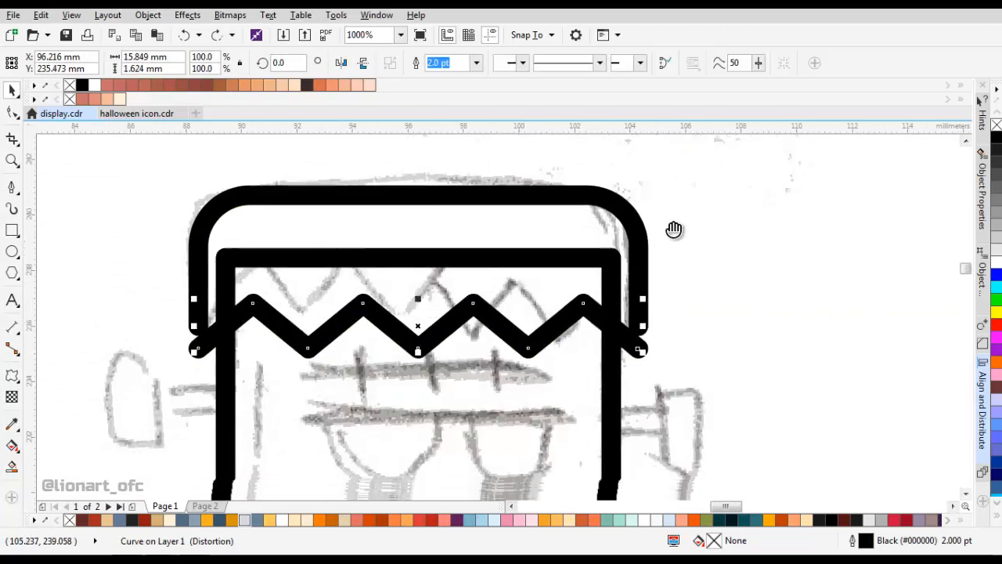
pyautogui.click(645, 259)
pyautogui.click(634, 272)
pyautogui.press('F10')
pyautogui.moveTo(46, 295); pyautogui.dragTo(679, 375)
pyautogui.scroll(1, 656, 344)
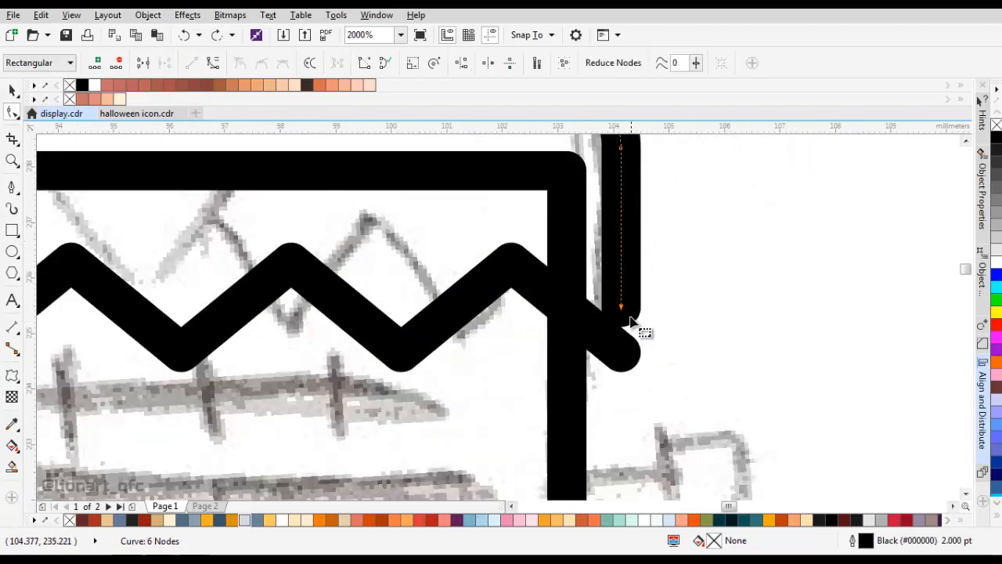
pyautogui.moveTo(631, 335); pyautogui.dragTo(622, 353)
pyautogui.scroll(-2, 595, 337)
# Combine the hair outline and zigzag line into one curve and join their overlapping end nodes at both bottom corners.
pyautogui.press('space')
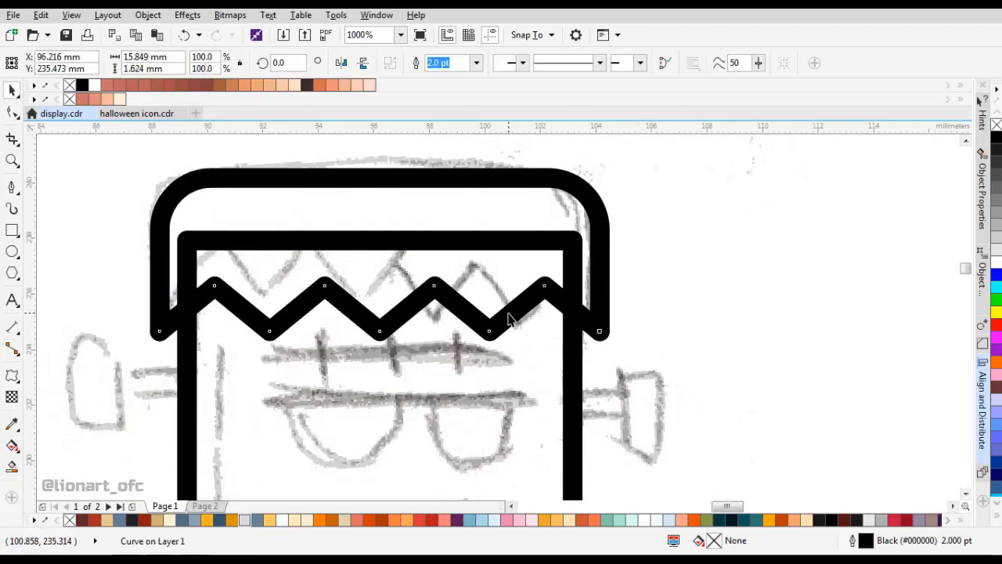
pyautogui.keyDown('shift'); pyautogui.click(504, 243); pyautogui.keyUp('shift')
pyautogui.click(420, 66)
pyautogui.scroll(1, 537, 311)
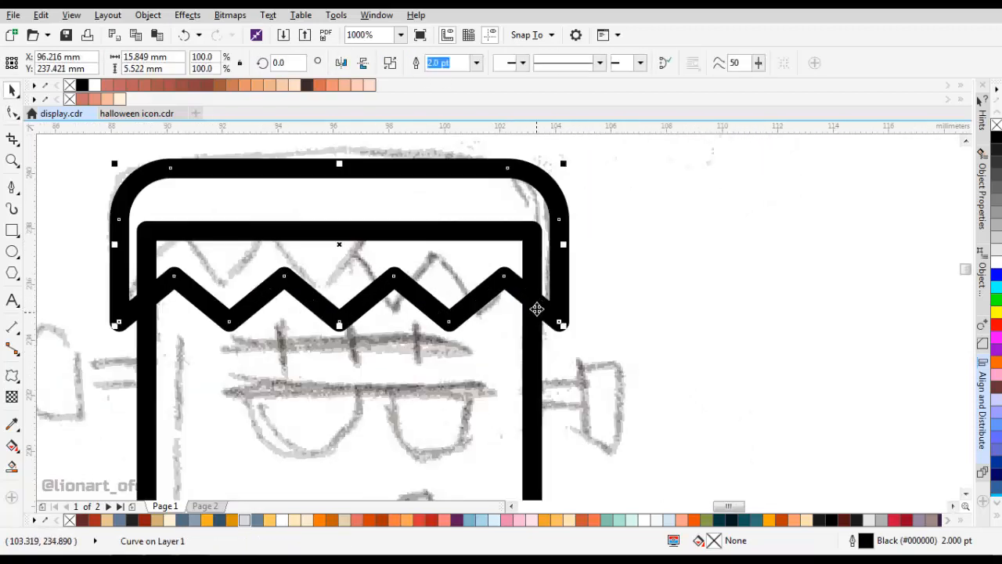
pyautogui.press('F10')
pyautogui.scroll(1, 558, 322)
pyautogui.moveTo(559, 326); pyautogui.dragTo(560, 317)
pyautogui.scroll(-2, 519, 318)
pyautogui.scroll(2, 479, 305)
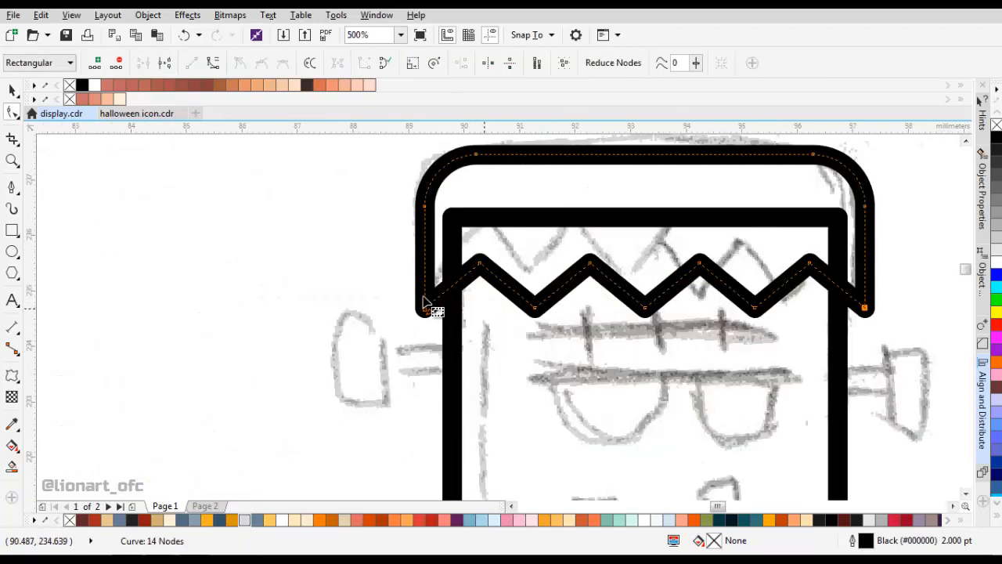
pyautogui.click(374, 317)
pyautogui.moveTo(375, 317); pyautogui.dragTo(376, 320)
pyautogui.scroll(-2, 376, 319)
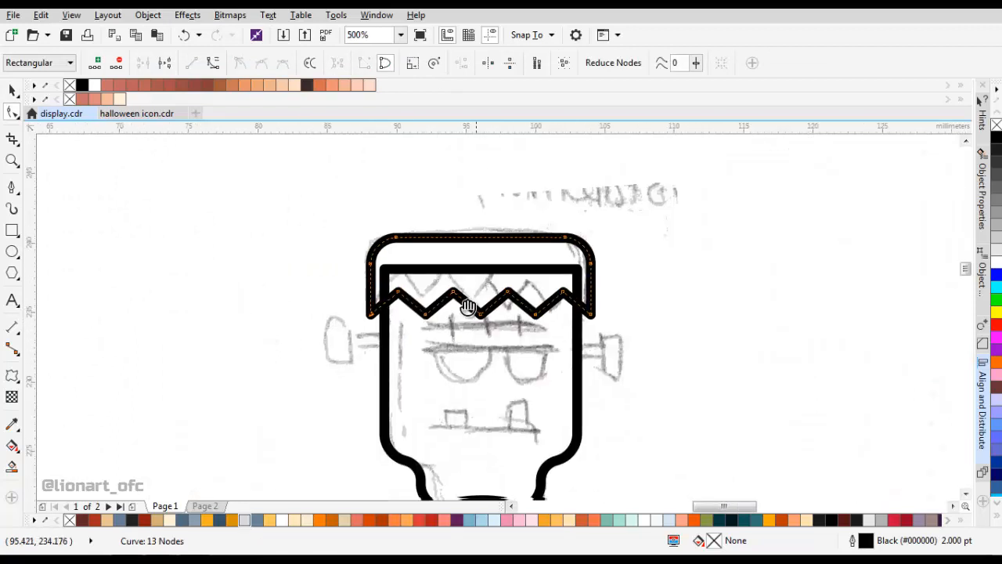
# Draw a circle about 3.57 mm in diameter over the sketch's left eye.
pyautogui.press('space')
pyautogui.click(604, 235)
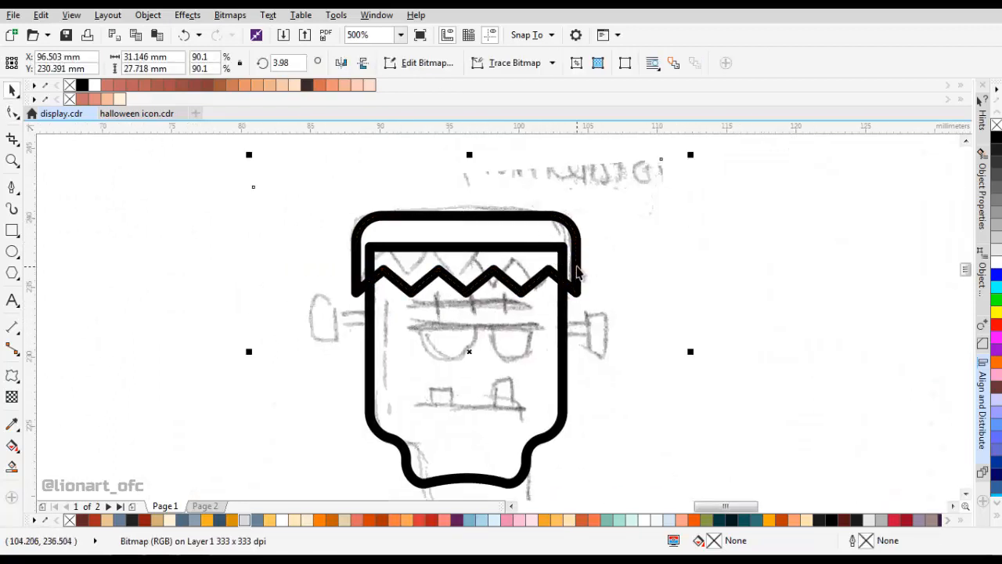
pyautogui.moveTo(497, 214); pyautogui.dragTo(475, 215)
pyautogui.moveTo(485, 322); pyautogui.dragTo(485, 283)
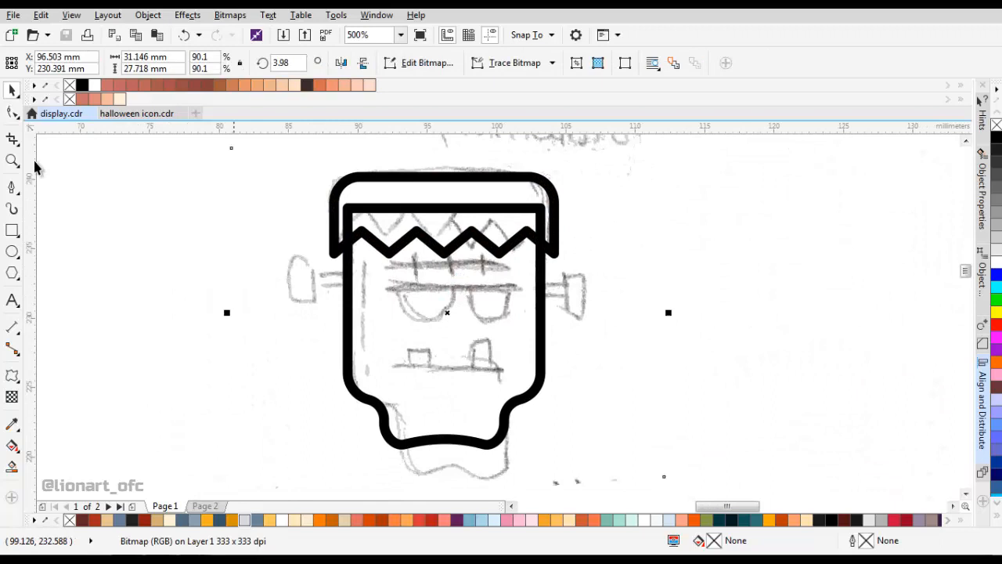
pyautogui.click(12, 253)
pyautogui.scroll(2, 444, 312)
pyautogui.moveTo(333, 237); pyautogui.dragTo(441, 345)
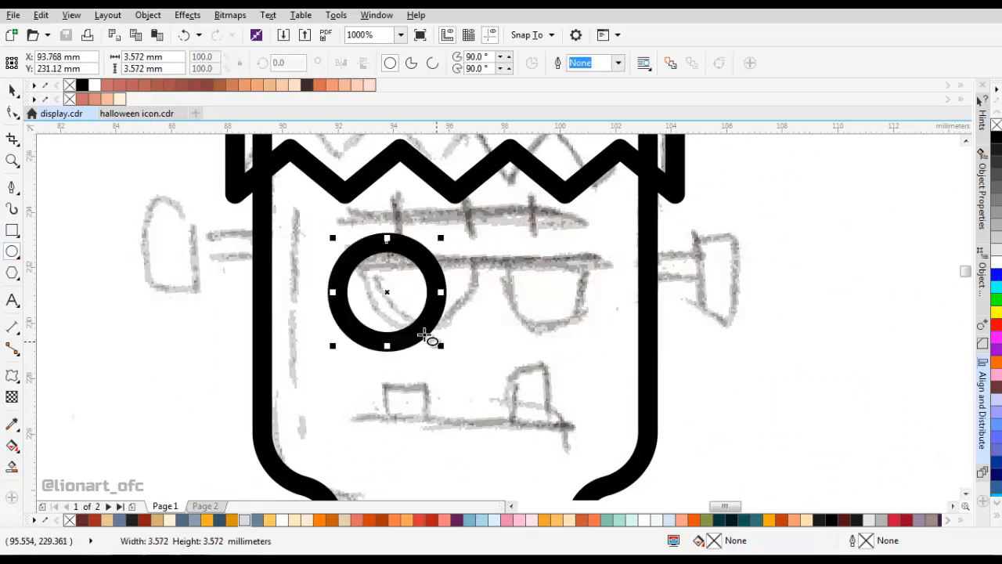
pyautogui.press('space')
pyautogui.scroll(-2, 410, 290)
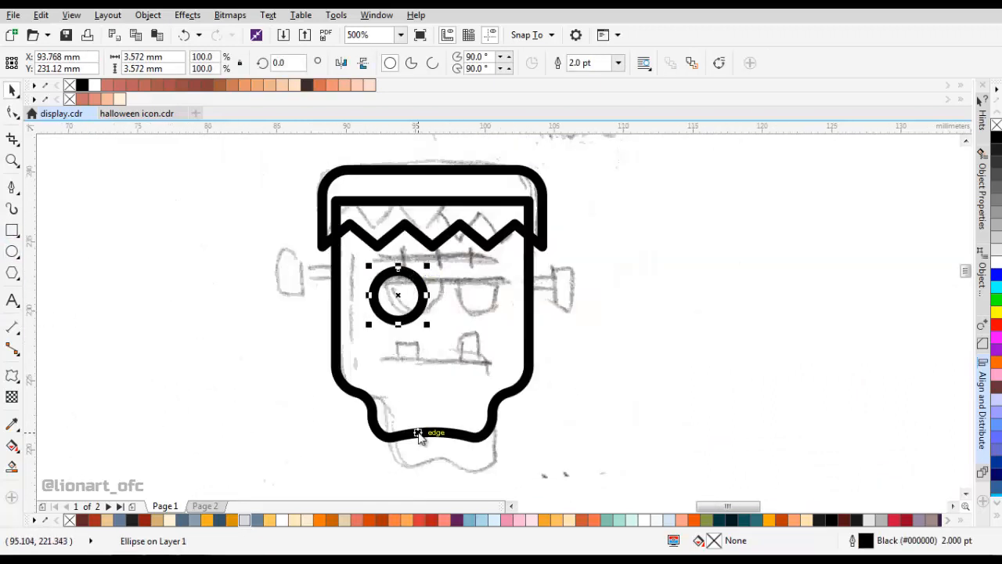
# Duplicate the circle over the sketch's right eye and centre the pair on the vertical guideline, slightly higher.
pyautogui.scroll(2, 415, 288)
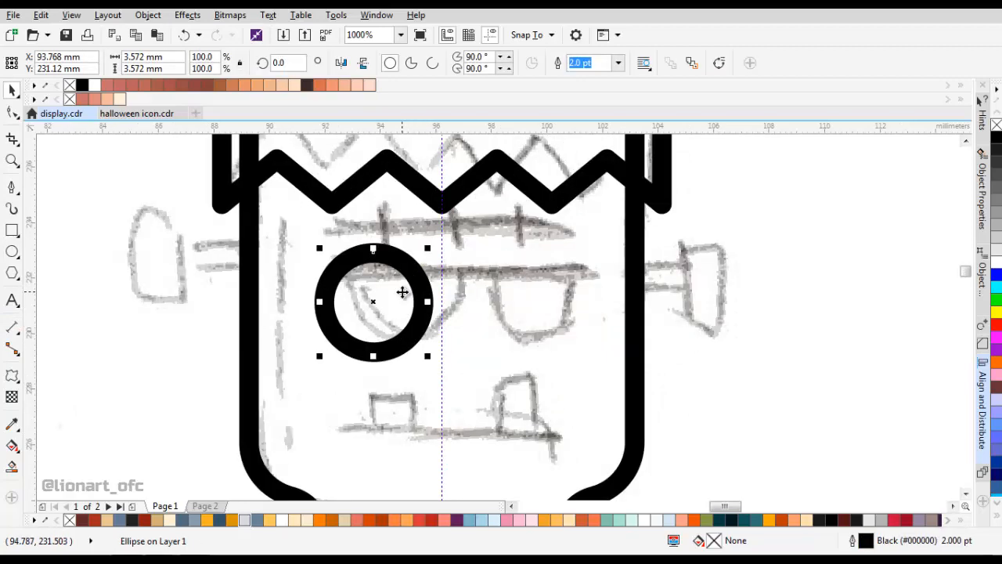
pyautogui.moveTo(403, 293); pyautogui.dragTo(542, 294)
pyautogui.rightClick(543, 295)
pyautogui.keyDown('shift'); pyautogui.click(386, 307); pyautogui.keyUp('shift')
pyautogui.scroll(2, 450, 293)
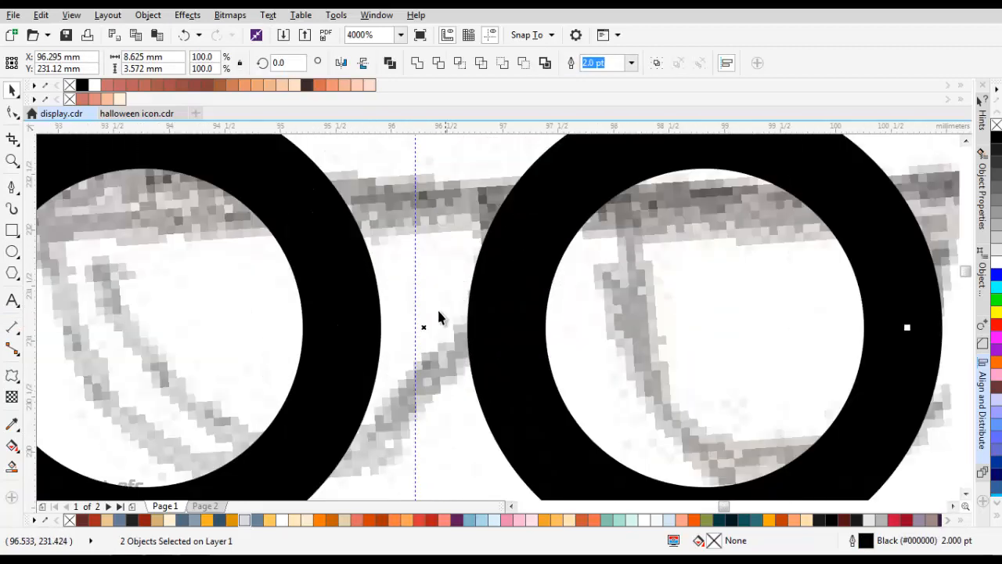
pyautogui.moveTo(424, 328); pyautogui.dragTo(440, 290)
pyautogui.scroll(-2, 417, 329)
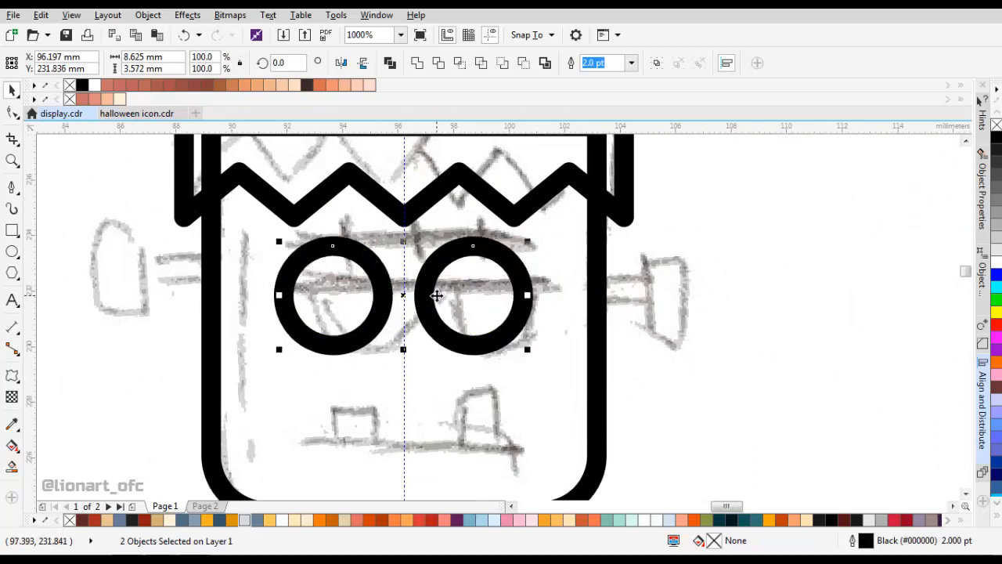
# Draw a rectangle about 16.5 mm wide and 4.2 mm high across the upper halves of both eye circles.
pyautogui.click(12, 229)
pyautogui.scroll(1, 197, 230)
pyautogui.moveTo(191, 210); pyautogui.dragTo(651, 325)
pyautogui.press('space')
# Try trimming both eye circles with the rectangle, and undo the trims.
pyautogui.moveTo(497, 358); pyautogui.dragTo(549, 312)
pyautogui.keyDown('shift'); pyautogui.click(552, 314); pyautogui.keyUp('shift')
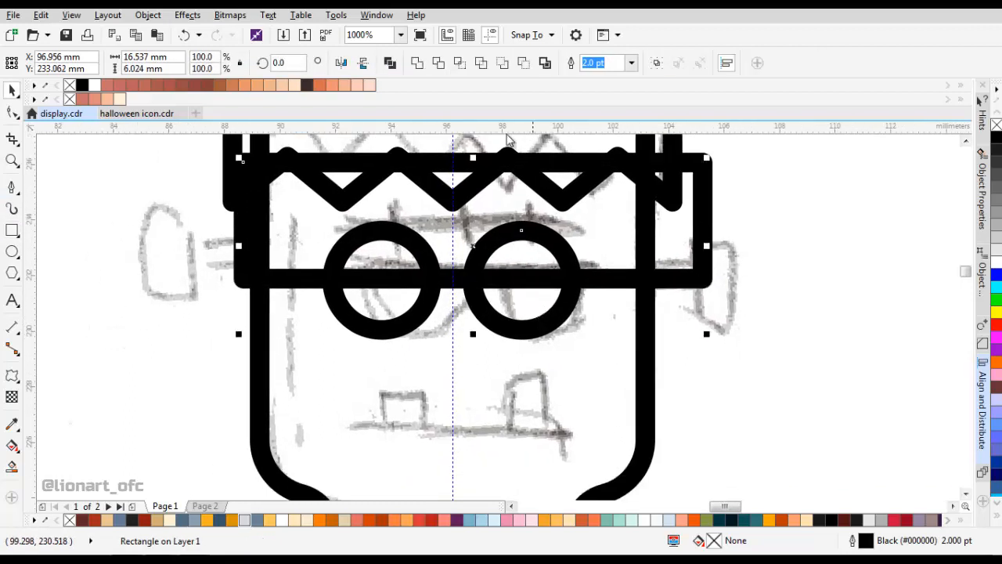
pyautogui.click(438, 62)
pyautogui.click(438, 63)
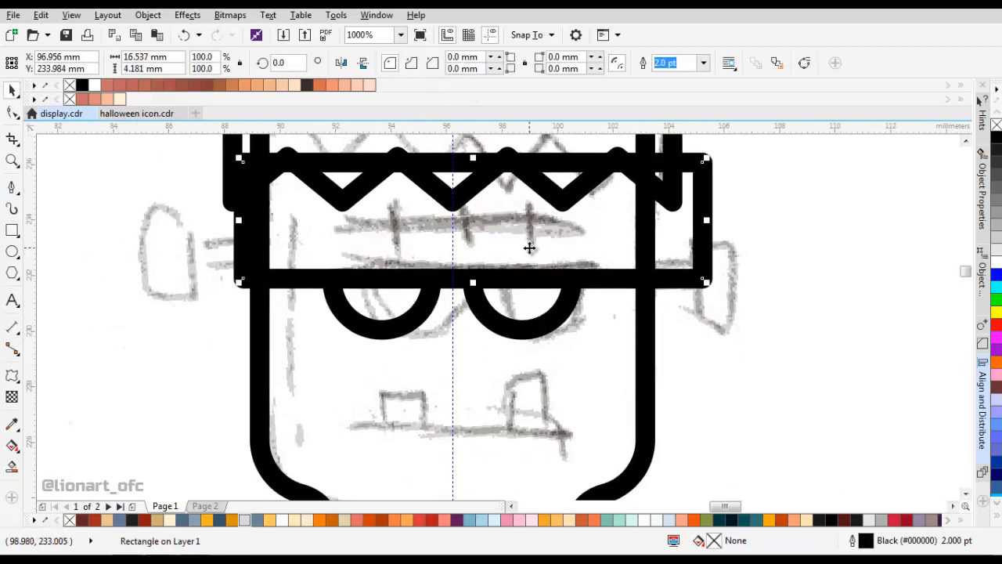
pyautogui.scroll(-3, 531, 246)
pyautogui.scroll(3, 533, 251)
pyautogui.hotkey('ctrl', 'z')
pyautogui.hotkey('ctrl', 'z')
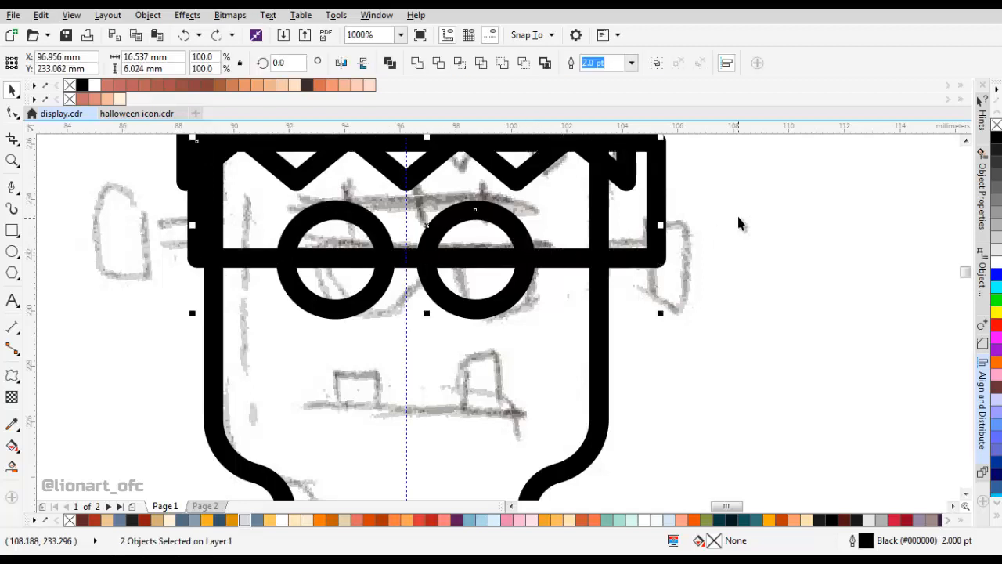
# Move the rectangle up slightly and use it to trim the tops off both eye circles.
pyautogui.click(739, 218)
pyautogui.moveTo(555, 240); pyautogui.dragTo(555, 233)
pyautogui.keyDown('shift'); pyautogui.click(486, 281); pyautogui.keyUp('shift')
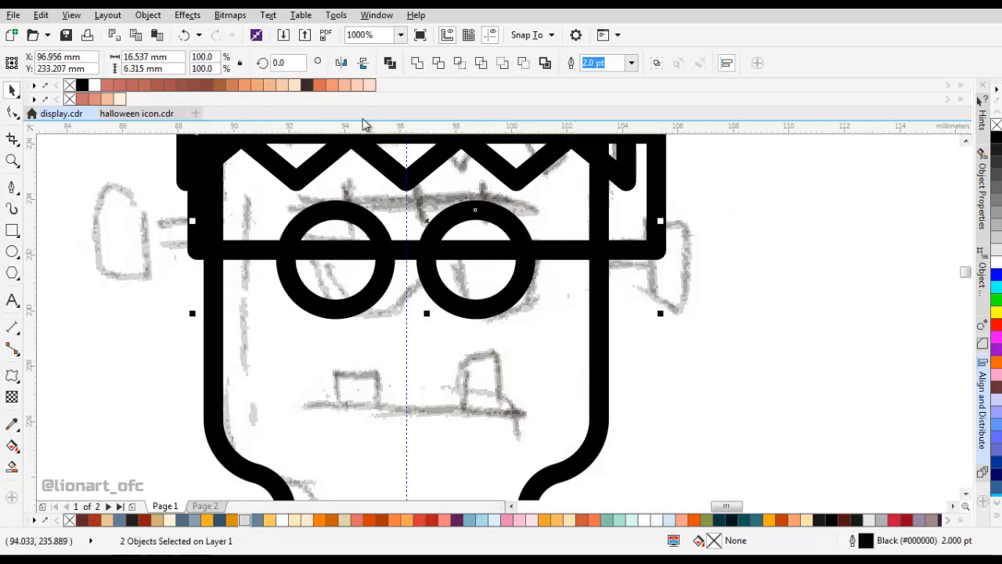
pyautogui.click(437, 63)
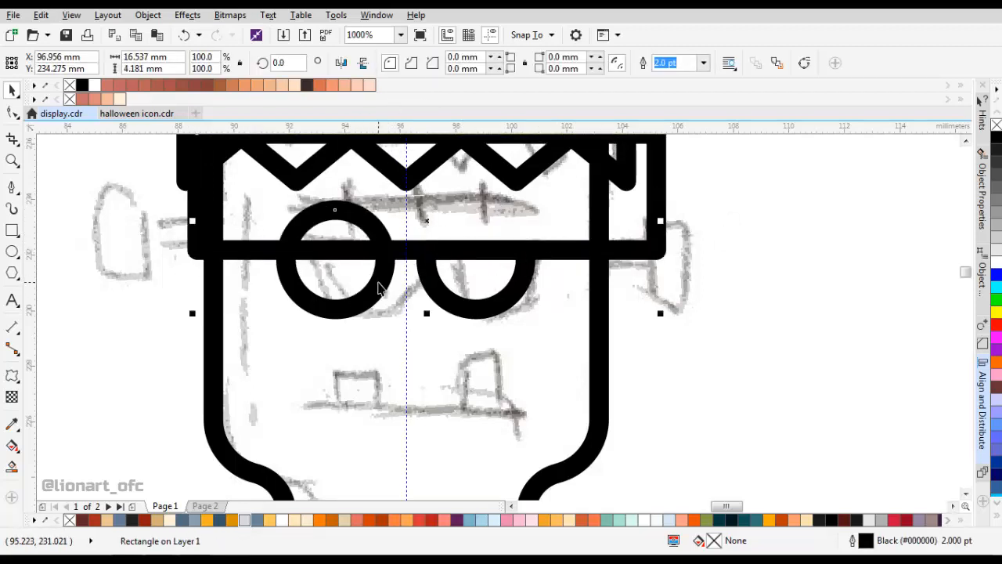
pyautogui.keyDown('shift'); pyautogui.click(378, 288); pyautogui.keyUp('shift')
pyautogui.click(439, 63)
# Delete the trimming rectangle and undo the deletion.
pyautogui.press('Delete')
pyautogui.scroll(-1, 479, 254)
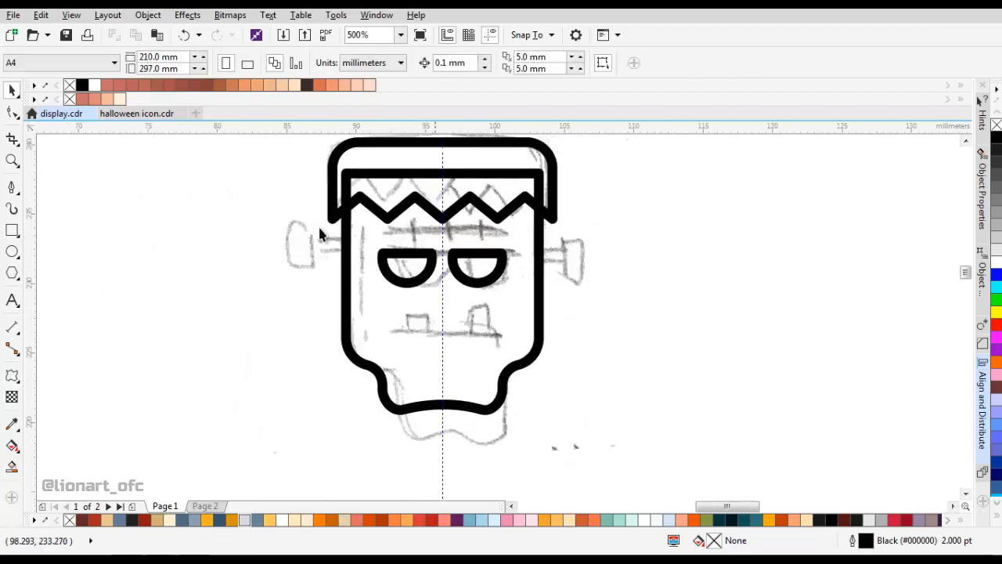
pyautogui.scroll(1, 481, 253)
pyautogui.hotkey('ctrl', 'z')
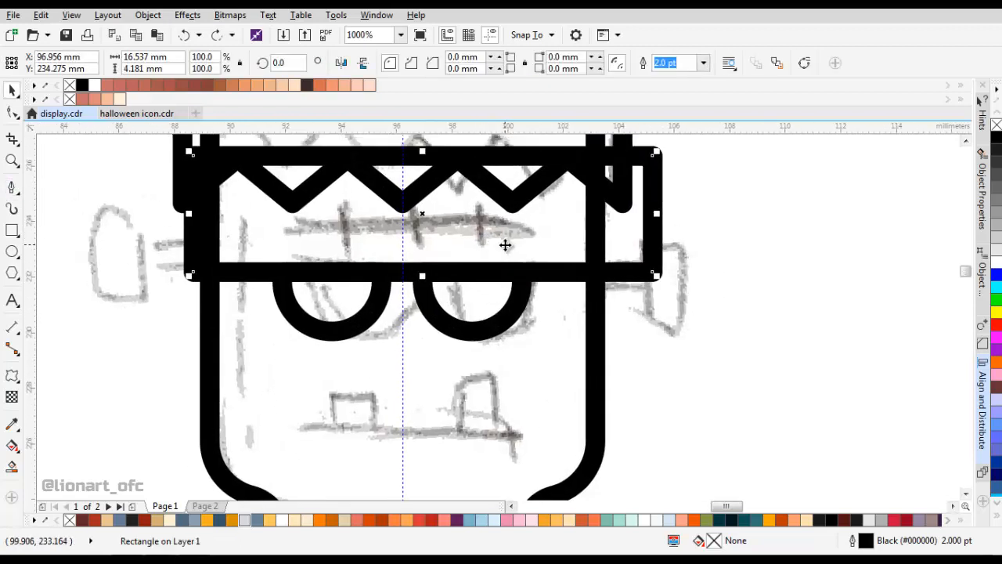
# Convert the rectangle to curves and delete its upper nodes, leaving only the bottom edge as a brow line.
pyautogui.click(148, 15)
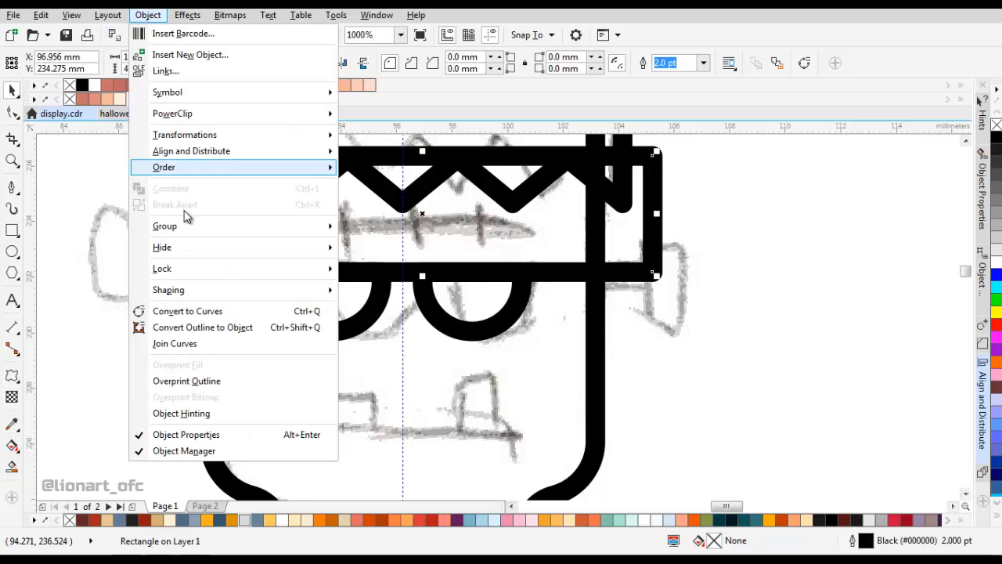
pyautogui.click(201, 311)
pyautogui.scroll(1, 527, 273)
pyautogui.press('F10')
pyautogui.click(655, 241)
pyautogui.moveTo(678, 216); pyautogui.dragTo(686, 246)
pyautogui.press('Delete')
pyautogui.moveTo(725, 235); pyautogui.dragTo(84, 190)
pyautogui.press('Delete')
pyautogui.press('space')
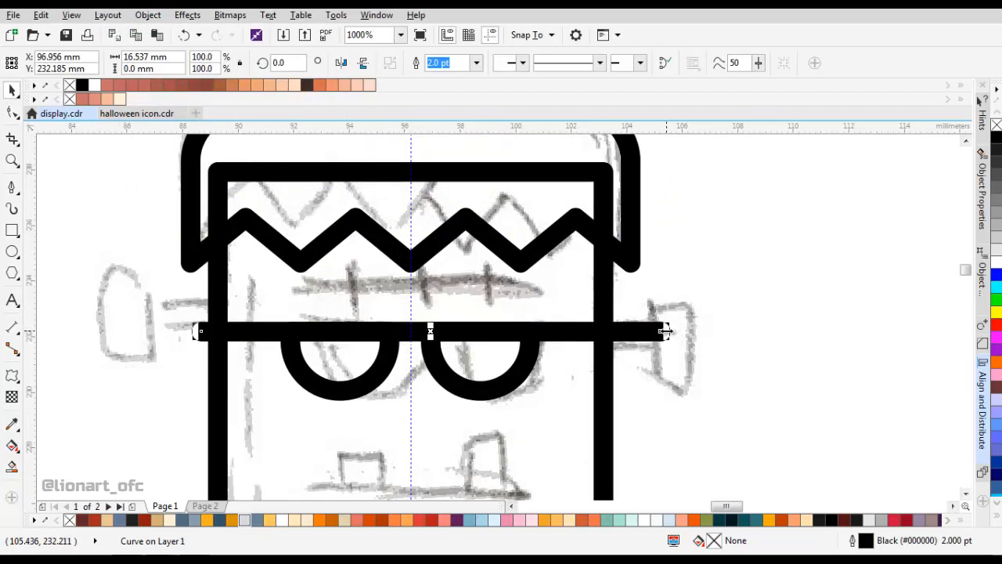
# Shorten the brow line about its centre to about 11.2 mm and centre it horizontally on the head outline.
pyautogui.moveTo(664, 331); pyautogui.dragTo(597, 332)
pyautogui.keyDown('shift'); pyautogui.click(601, 308); pyautogui.keyUp('shift')
pyautogui.click(983, 376)
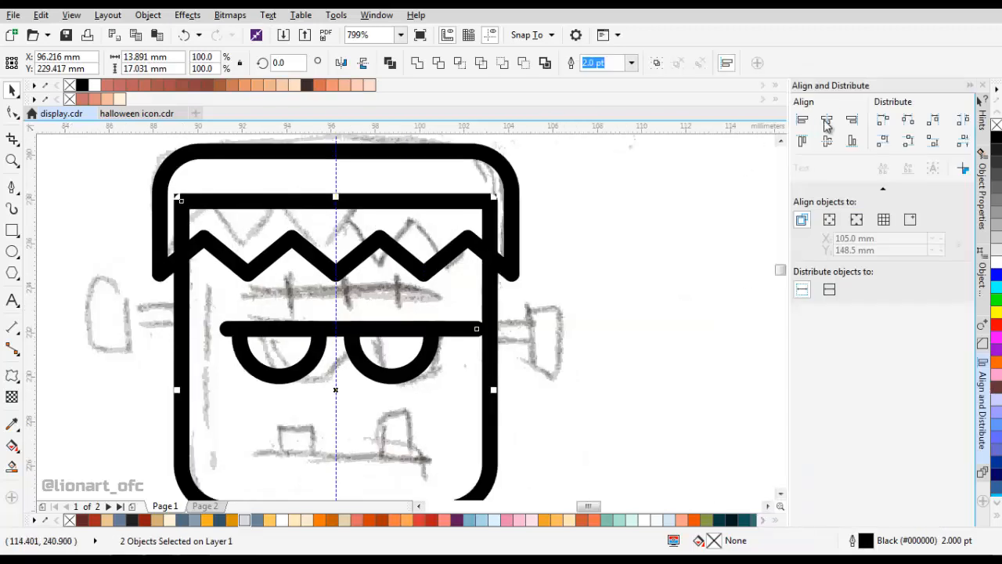
pyautogui.click(827, 124)
# Shorten the centred brow line slightly further at both ends, keeping it centred above the eyes.
pyautogui.scroll(-1, 584, 266)
pyautogui.scroll(2, 503, 295)
pyautogui.click(523, 304)
pyautogui.click(522, 302)
pyautogui.scroll(1, 539, 301)
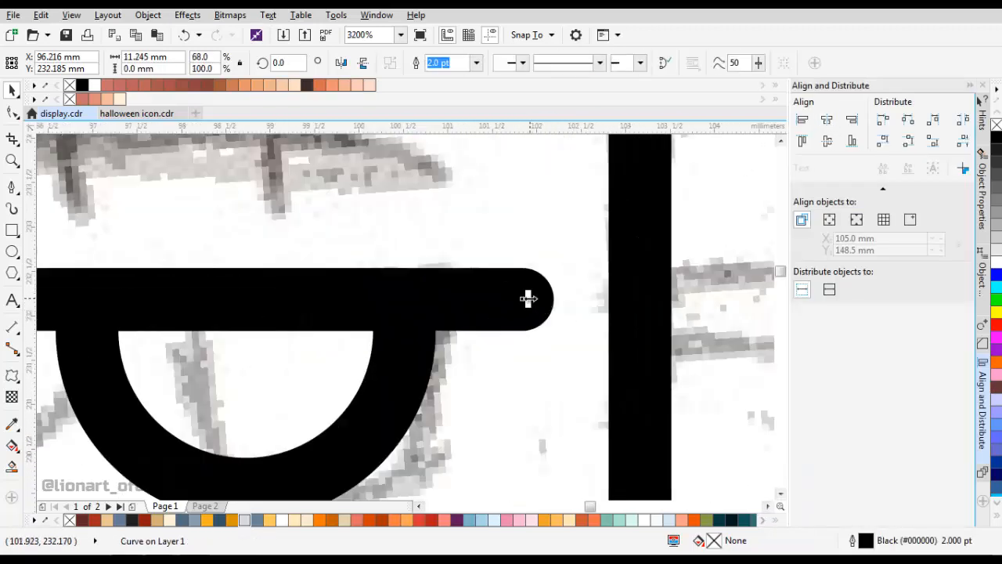
pyautogui.moveTo(529, 298); pyautogui.dragTo(504, 303)
pyautogui.scroll(-3, 501, 299)
pyautogui.click(568, 255)
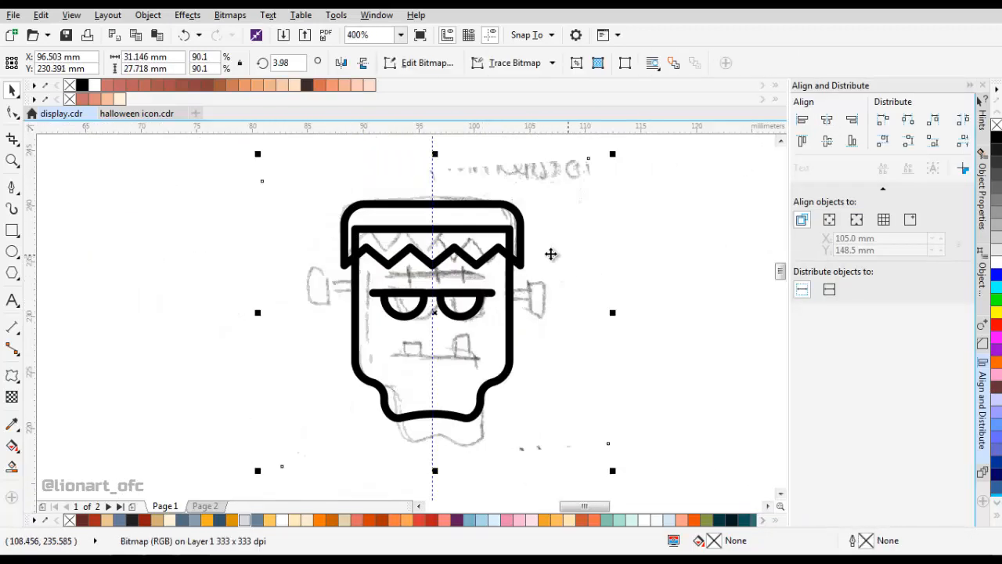
# Draw a horizontal scar line about 8.3 mm long between the hair and the brow, and centre it horizontally on the head outline.
pyautogui.scroll(1, 430, 260)
pyautogui.click(12, 186)
pyautogui.scroll(1, 337, 239)
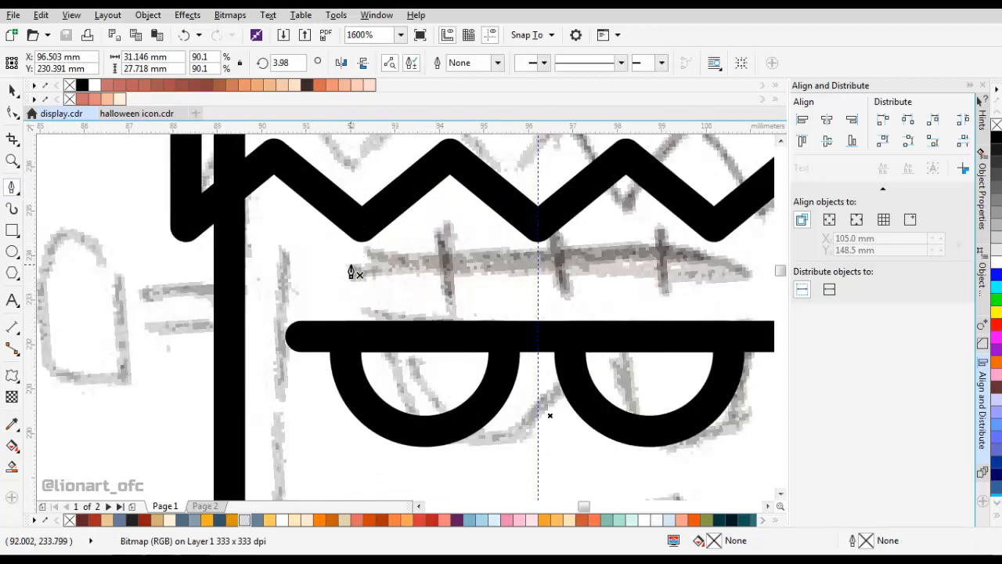
pyautogui.click(351, 266)
pyautogui.scroll(-1, 437, 249)
pyautogui.scroll(1, 569, 259)
pyautogui.keyDown('ctrl'); pyautogui.click(588, 254); pyautogui.keyUp('ctrl')
pyautogui.press('space')
pyautogui.keyDown('shift'); pyautogui.click(604, 255); pyautogui.keyUp('shift')
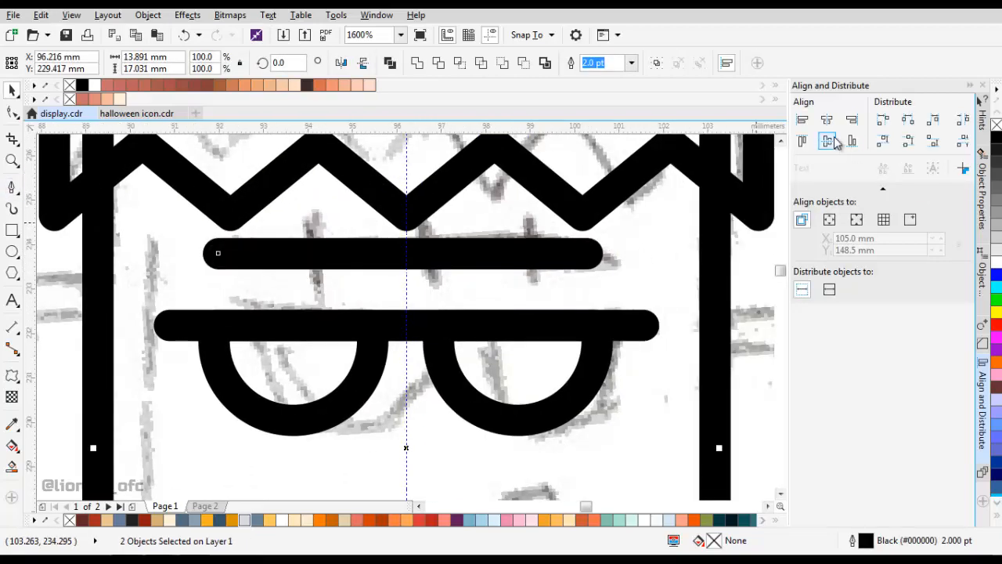
pyautogui.click(826, 121)
pyautogui.scroll(-1, 675, 266)
pyautogui.click(597, 238)
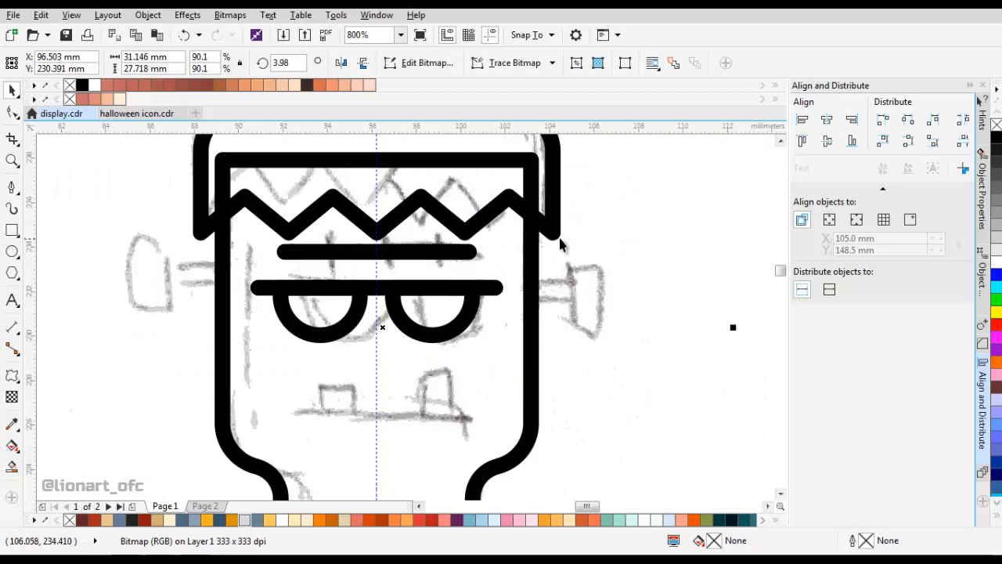
# Move the eyes and brow line slightly down, and shift the forehead scar line down to Y 233.451 mm.
pyautogui.moveTo(445, 304); pyautogui.dragTo(470, 275)
pyautogui.scroll(-1, 604, 314)
pyautogui.moveTo(628, 305); pyautogui.dragTo(556, 295)
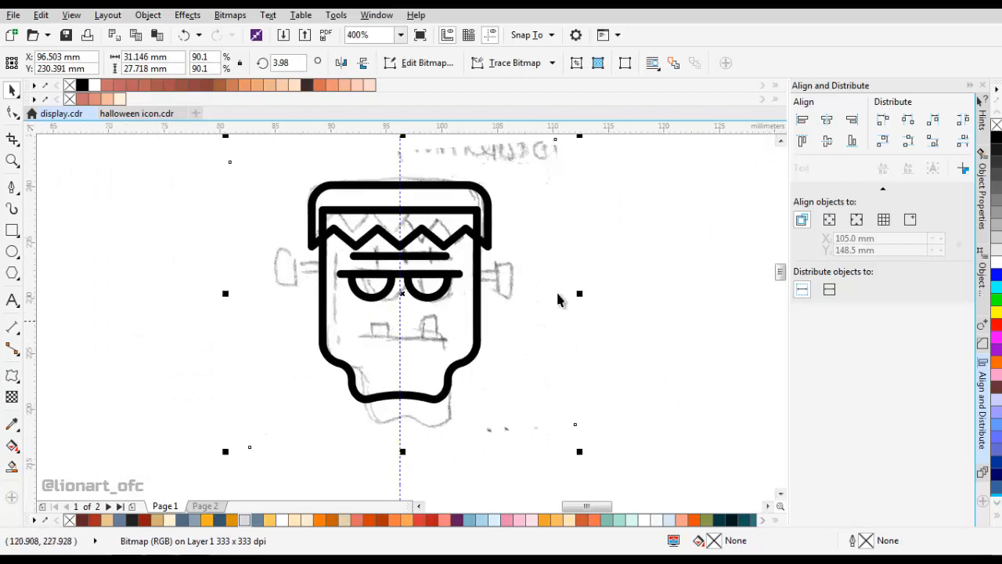
pyautogui.moveTo(673, 321); pyautogui.dragTo(290, 257)
pyautogui.scroll(2, 395, 280)
pyautogui.moveTo(437, 274); pyautogui.dragTo(445, 307)
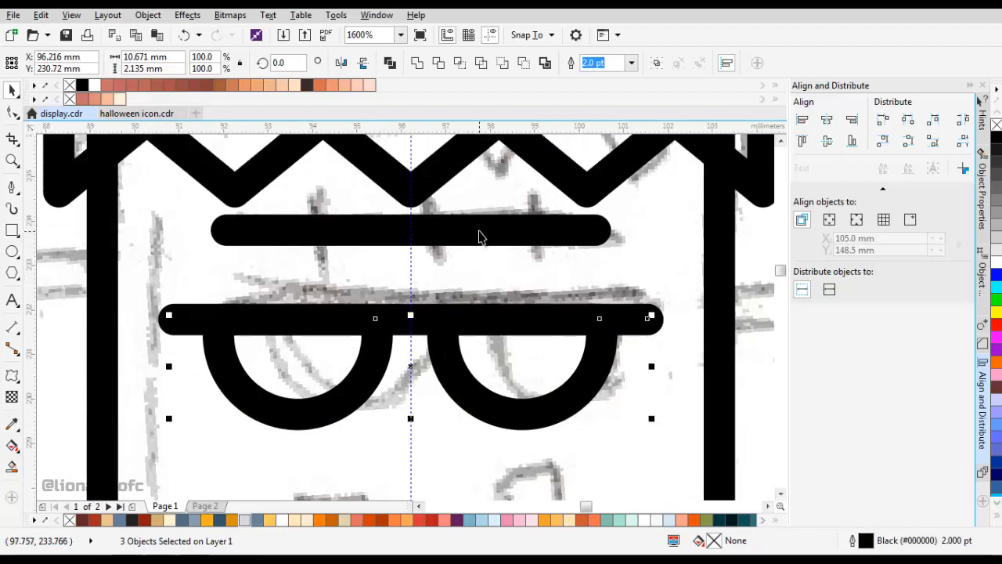
pyautogui.moveTo(479, 233); pyautogui.dragTo(475, 246)
pyautogui.scroll(-1, 464, 247)
pyautogui.scroll(1, 434, 251)
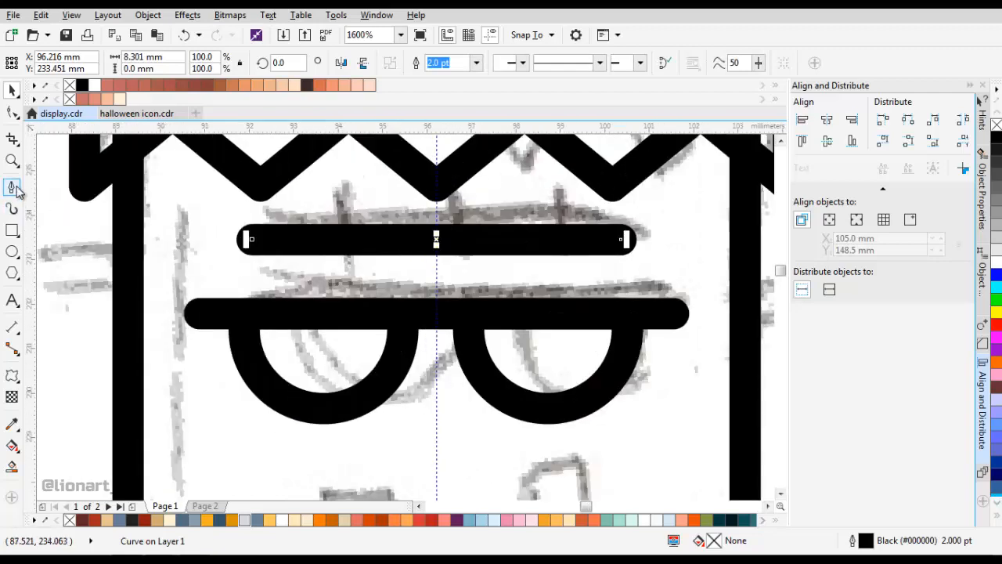
# Draw a vertical stitch about 2 mm tall across the left part of the scar line, vertically centred on it.
pyautogui.click(14, 188)
pyautogui.click(327, 202)
pyautogui.doubleClick(325, 268)
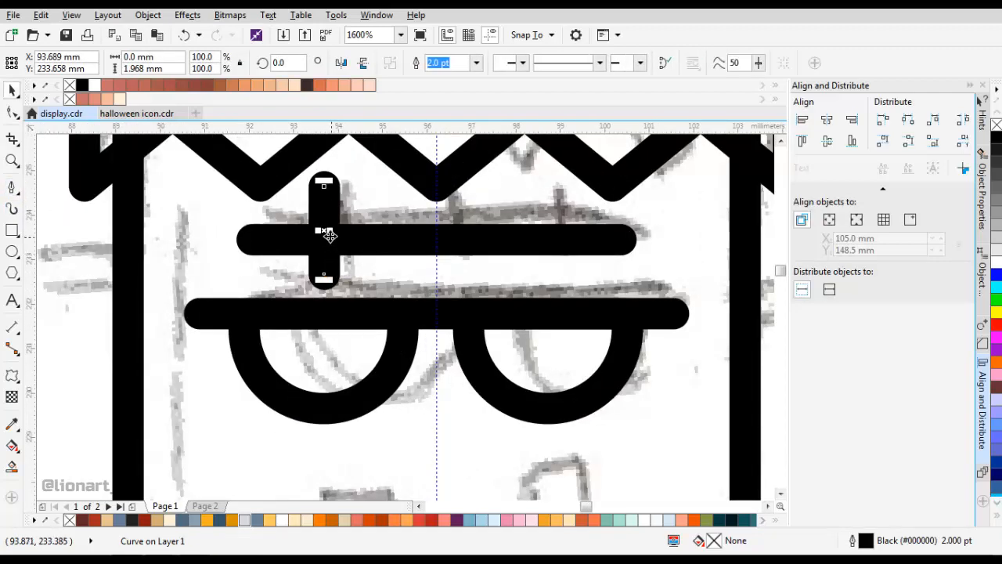
pyautogui.scroll(1, 323, 229)
pyautogui.scroll(-1, 325, 247)
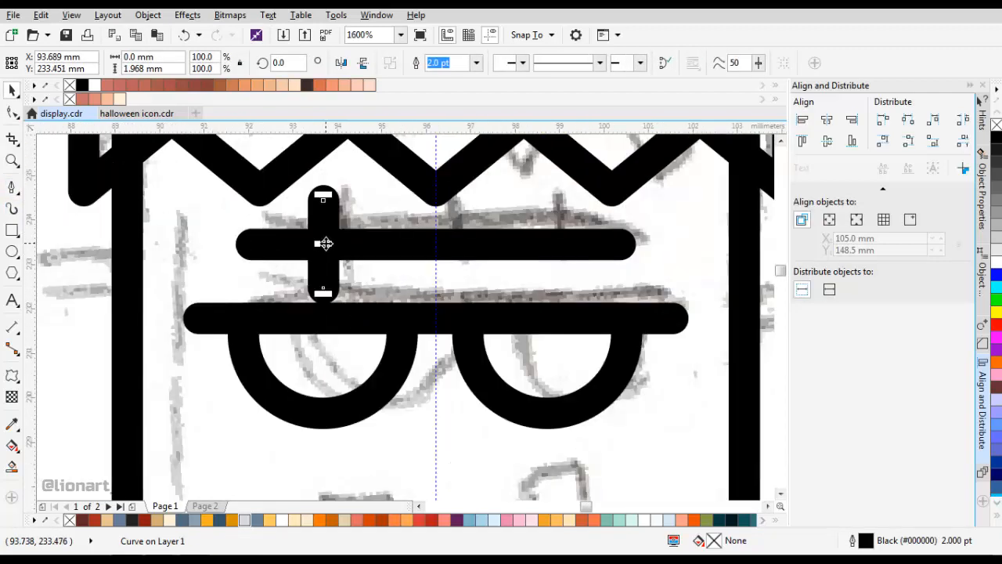
# Duplicate the stitch toward the right part of the scar line and place the pair symmetrically about the head's centre, about 4.8 mm apart.
pyautogui.moveTo(327, 243); pyautogui.dragTo(391, 250)
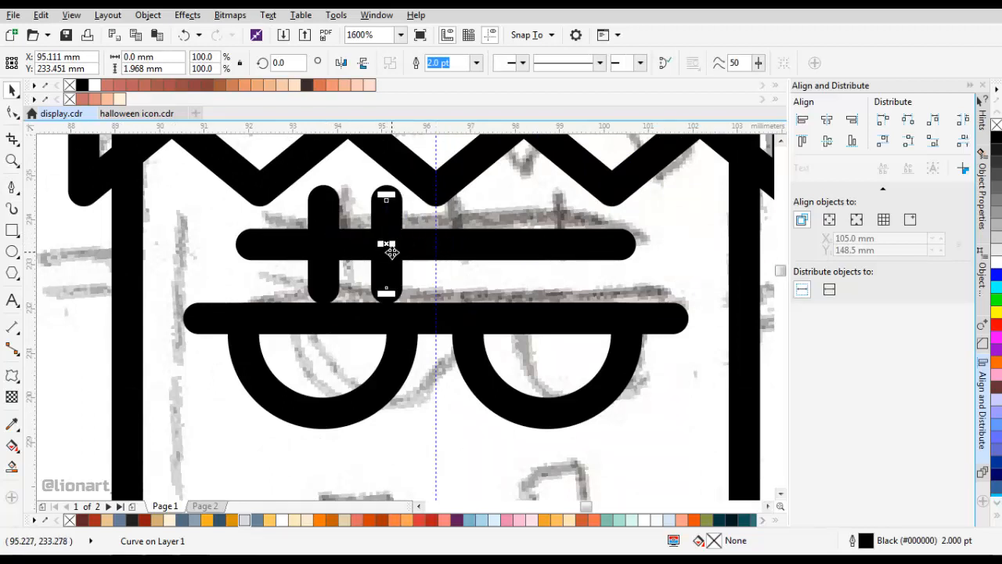
pyautogui.scroll(-2, 386, 244)
pyautogui.scroll(1, 387, 247)
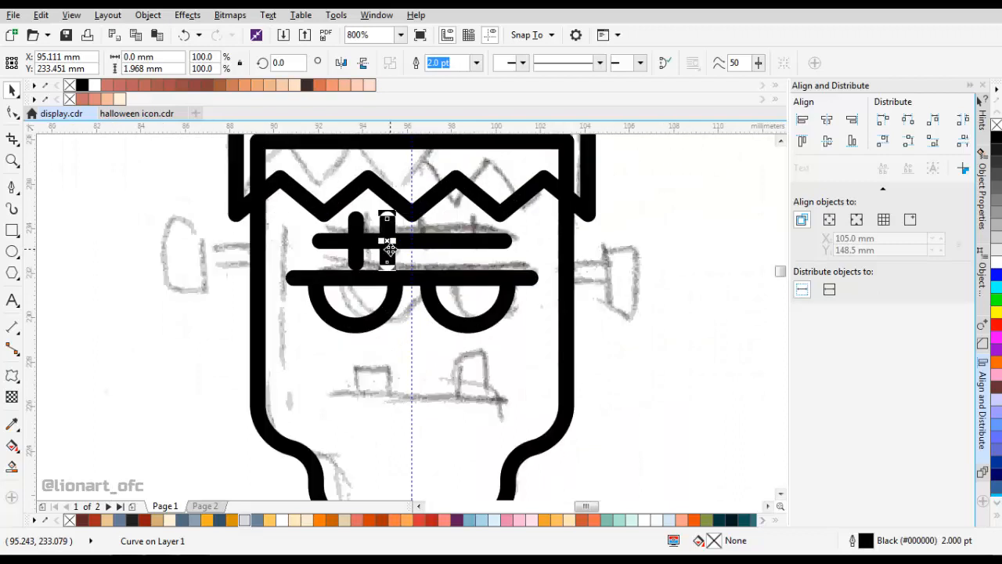
pyautogui.scroll(1, 386, 237)
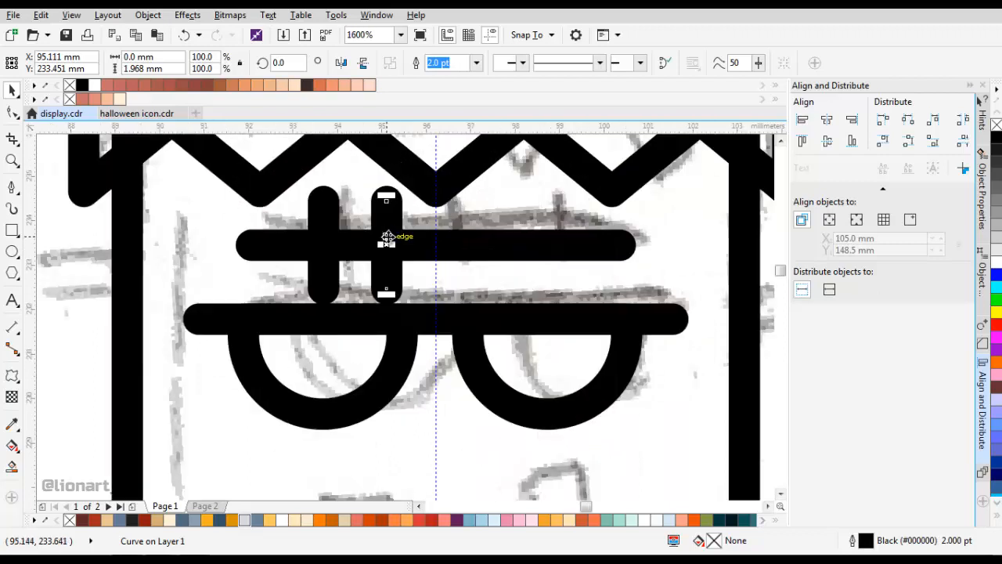
pyautogui.click(322, 245)
pyautogui.moveTo(332, 253); pyautogui.dragTo(331, 253)
pyautogui.moveTo(385, 230); pyautogui.dragTo(548, 235)
pyautogui.keyDown('shift'); pyautogui.click(345, 240); pyautogui.keyUp('shift')
pyautogui.scroll(1, 440, 249)
pyautogui.moveTo(436, 241); pyautogui.dragTo(429, 242)
# Shorten both vertical stitches about their centres to a height of about 1.6 mm.
pyautogui.scroll(-2, 433, 250)
pyautogui.scroll(1, 440, 257)
pyautogui.moveTo(415, 276); pyautogui.dragTo(414, 272)
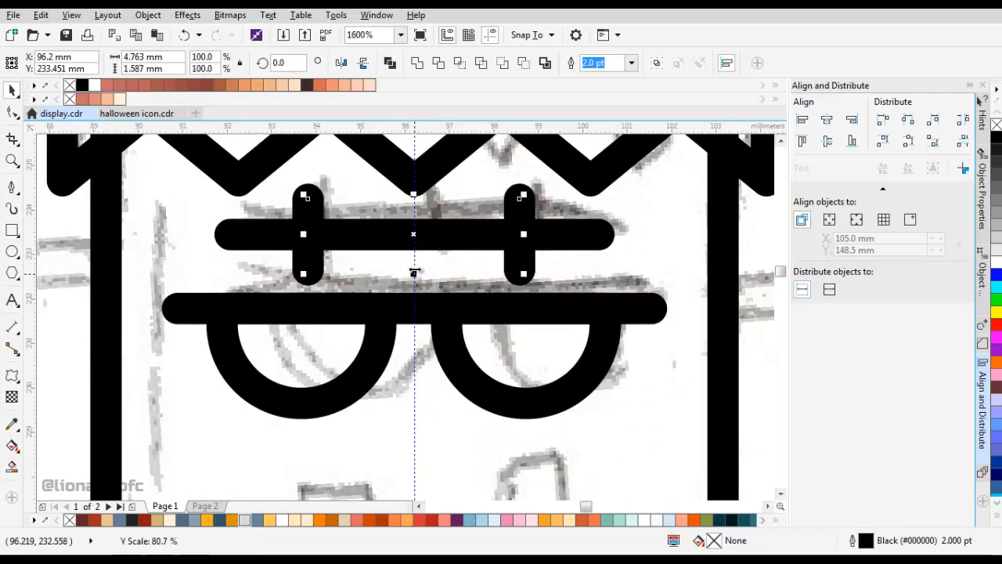
pyautogui.scroll(-1, 407, 250)
pyautogui.scroll(1, 409, 250)
# Blend the left stitch into the right one with 2 intermediate steps.
pyautogui.click(297, 218)
pyautogui.click(12, 397)
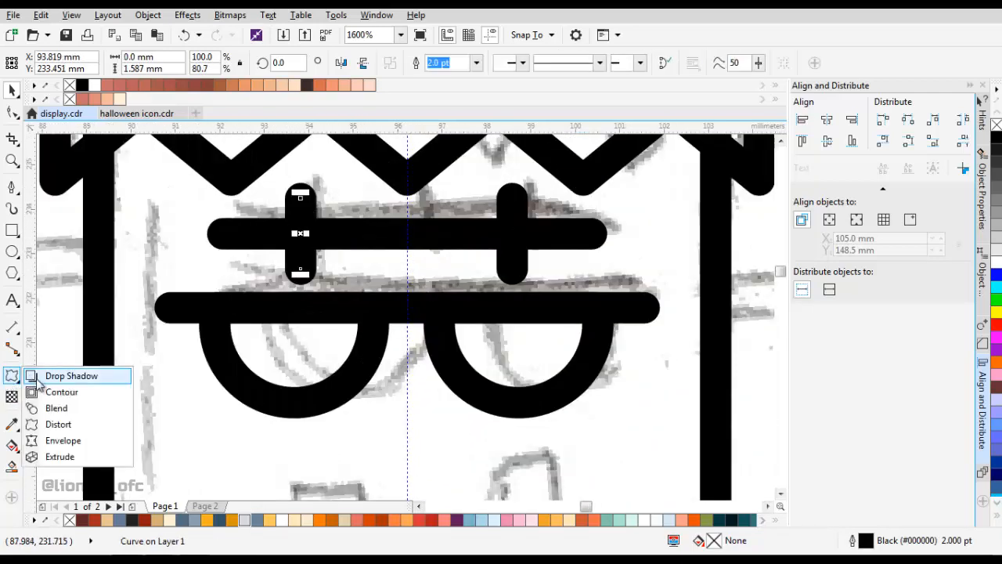
pyautogui.click(51, 407)
pyautogui.moveTo(525, 224); pyautogui.dragTo(525, 225)
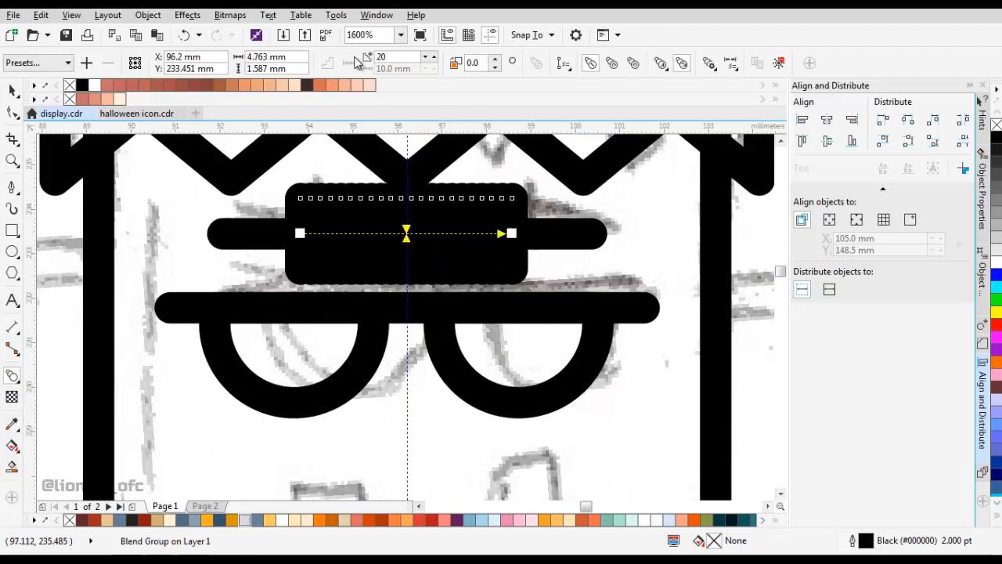
pyautogui.press('Down')
pyautogui.press('Down')
pyautogui.press('Down')
pyautogui.press('Down')
pyautogui.press('Down')
pyautogui.press('Down')
pyautogui.press('Down')
pyautogui.press('Down')
pyautogui.press('Down')
pyautogui.press('Down')
pyautogui.press('Down')
pyautogui.press('Down')
pyautogui.press('Down')
pyautogui.press('Down')
pyautogui.press('Down')
pyautogui.press('Down')
pyautogui.press('Down')
pyautogui.press('Down')
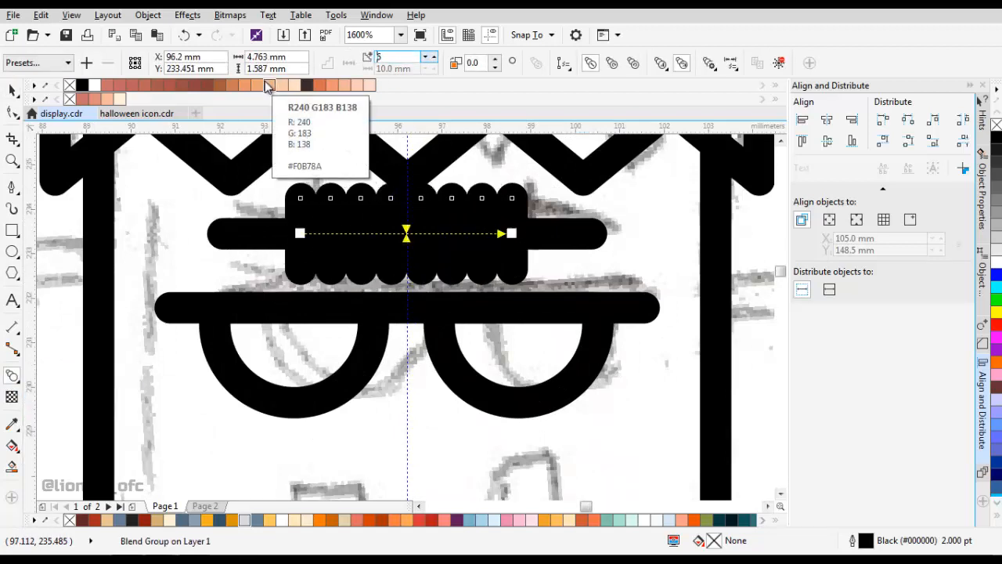
pyautogui.click(451, 230)
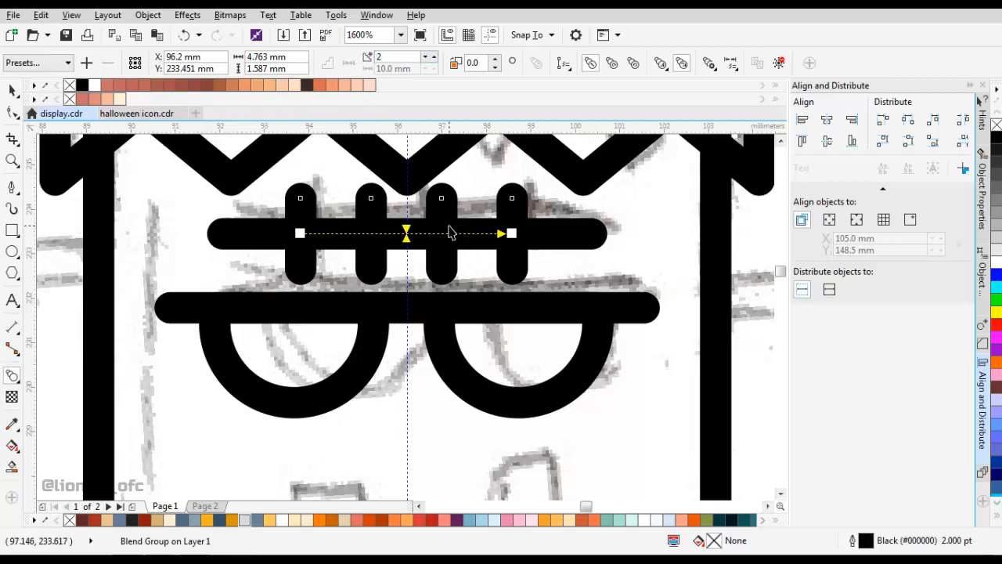
# Break the blend group of stitches apart.
pyautogui.press('space')
pyautogui.rightClick(454, 228)
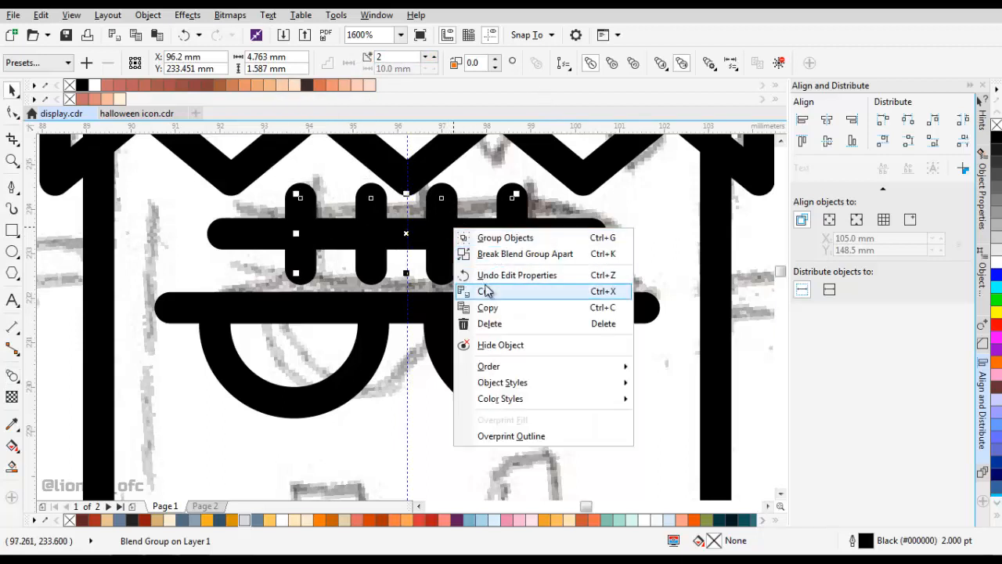
pyautogui.click(487, 255)
pyautogui.scroll(-2, 448, 280)
pyautogui.click(526, 271)
pyautogui.scroll(1, 499, 276)
pyautogui.scroll(-2, 534, 266)
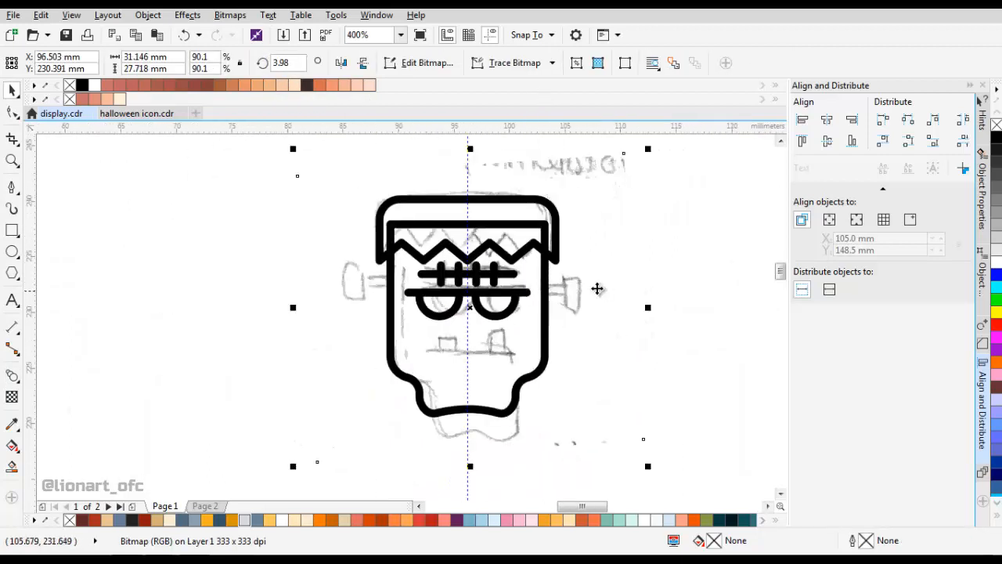
# Nudge the eyes and brow line down to Y 230.538 mm to widen the gap below the stitches.
pyautogui.scroll(1, 626, 309)
pyautogui.moveTo(305, 253); pyautogui.dragTo(305, 252)
pyautogui.scroll(2, 431, 276)
pyautogui.press('Down')
pyautogui.scroll(-2, 441, 290)
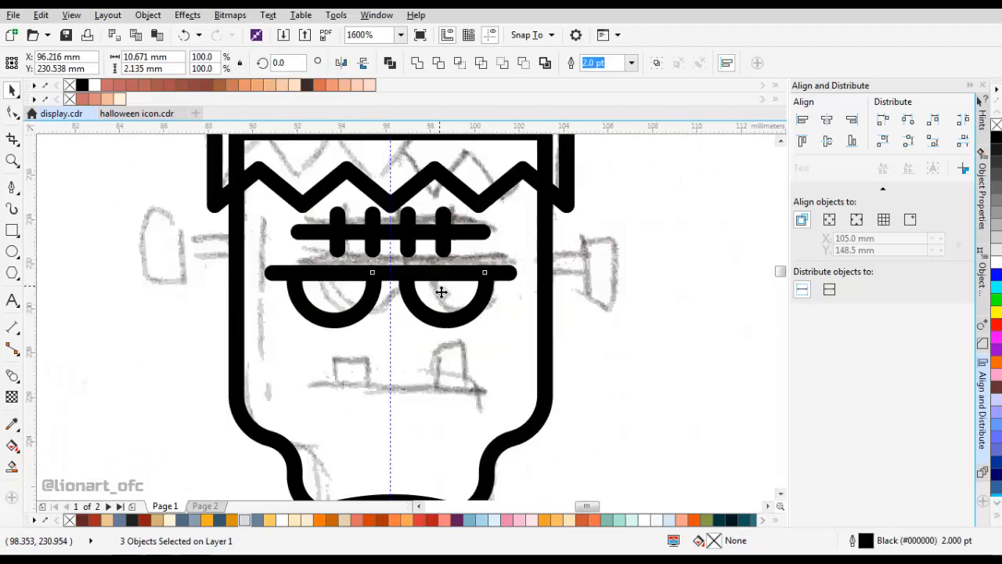
pyautogui.click(522, 285)
# Copy the scar line straight down onto the sketched mouth and shorten the copy about its centre to about 6.6 mm.
pyautogui.scroll(2, 459, 316)
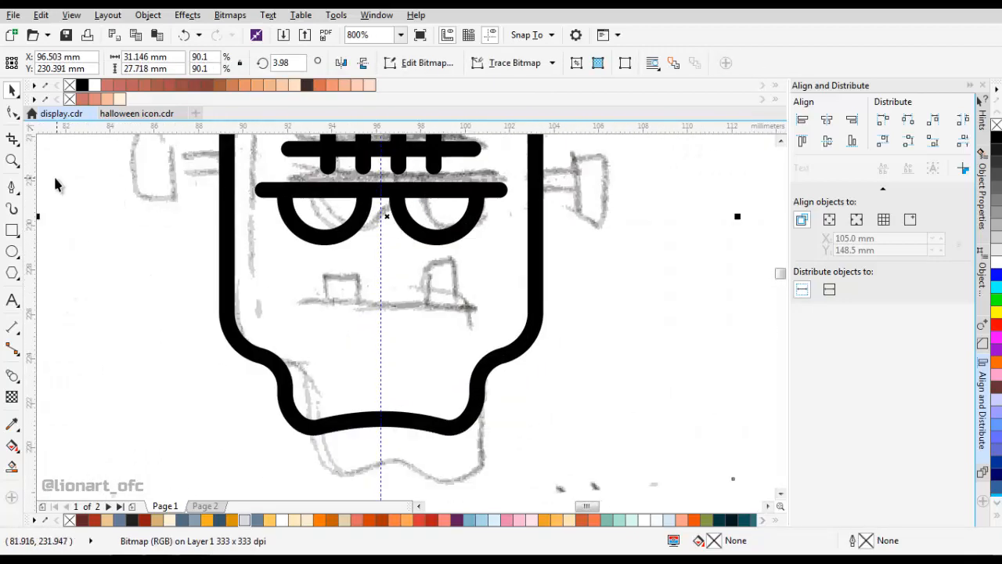
pyautogui.click(411, 148)
pyautogui.scroll(1, 416, 162)
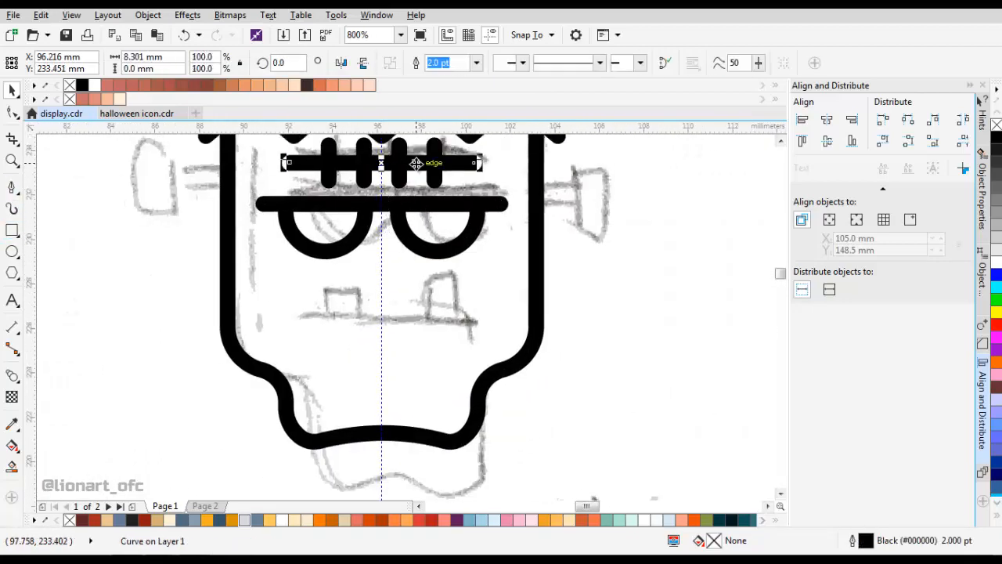
pyautogui.moveTo(411, 331); pyautogui.dragTo(413, 332)
pyautogui.scroll(2, 471, 342)
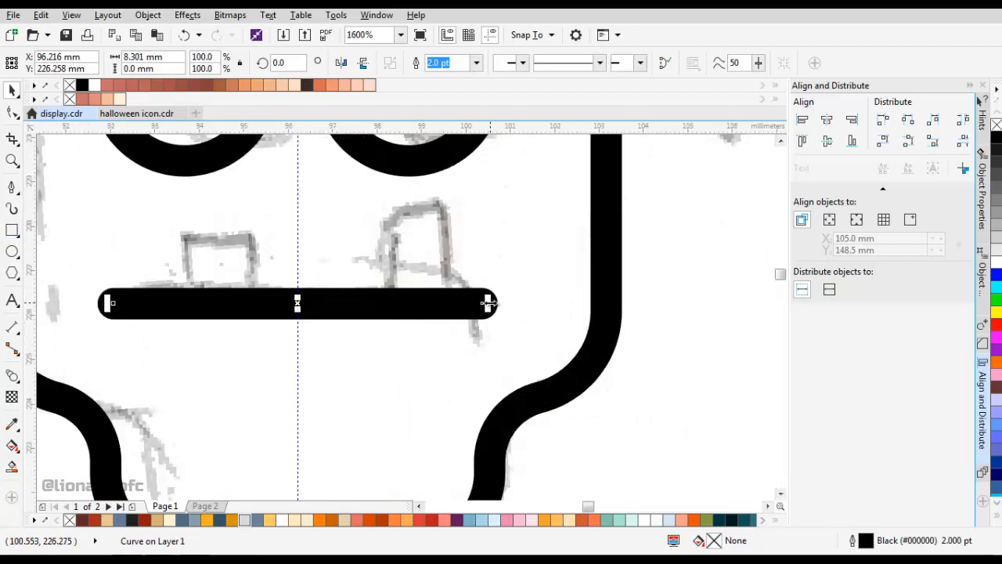
pyautogui.moveTo(489, 303); pyautogui.dragTo(458, 303)
pyautogui.hscroll(-2, 78, 267)
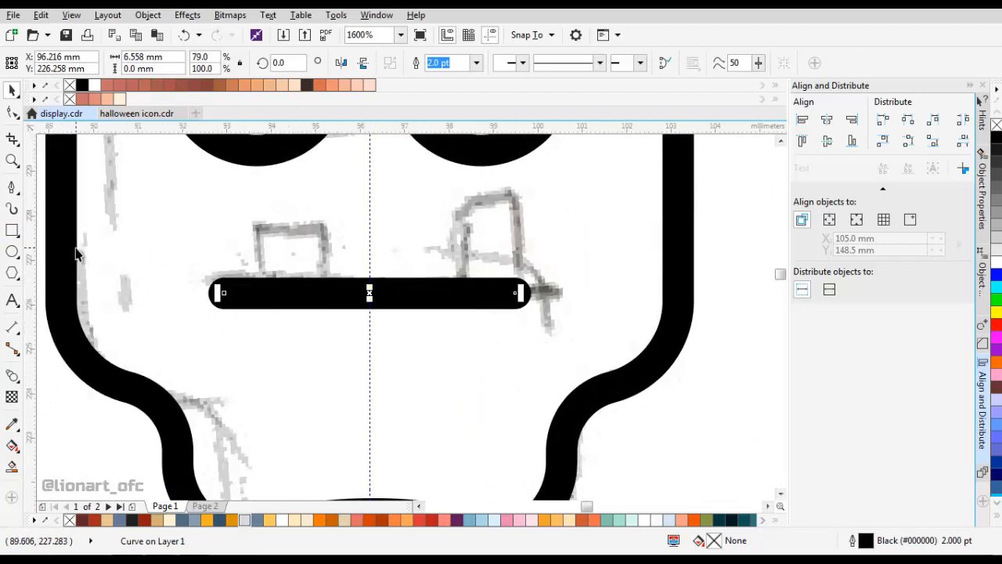
pyautogui.scroll(-2, 429, 323)
pyautogui.click(291, 296)
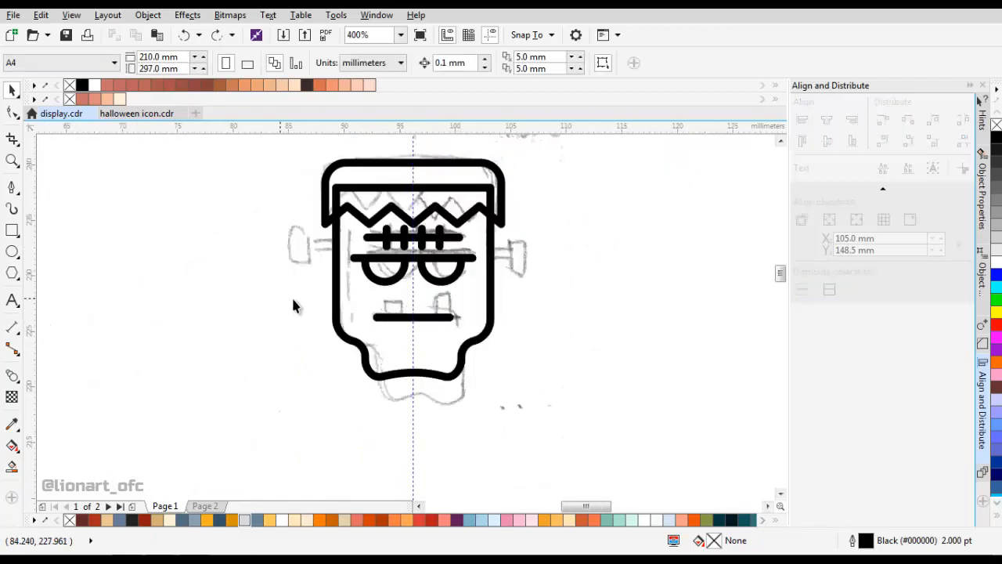
pyautogui.scroll(-1, 408, 325)
pyautogui.scroll(1, 424, 303)
pyautogui.scroll(-1, 424, 303)
pyautogui.scroll(1, 451, 300)
pyautogui.scroll(-1, 441, 321)
pyautogui.scroll(1, 435, 325)
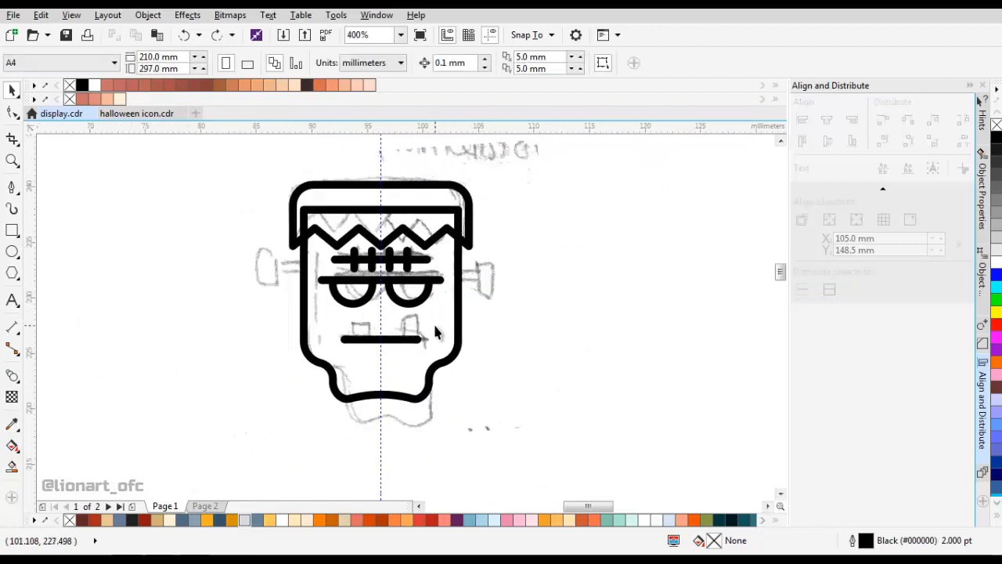
pyautogui.scroll(-1, 422, 333)
pyautogui.scroll(1, 409, 321)
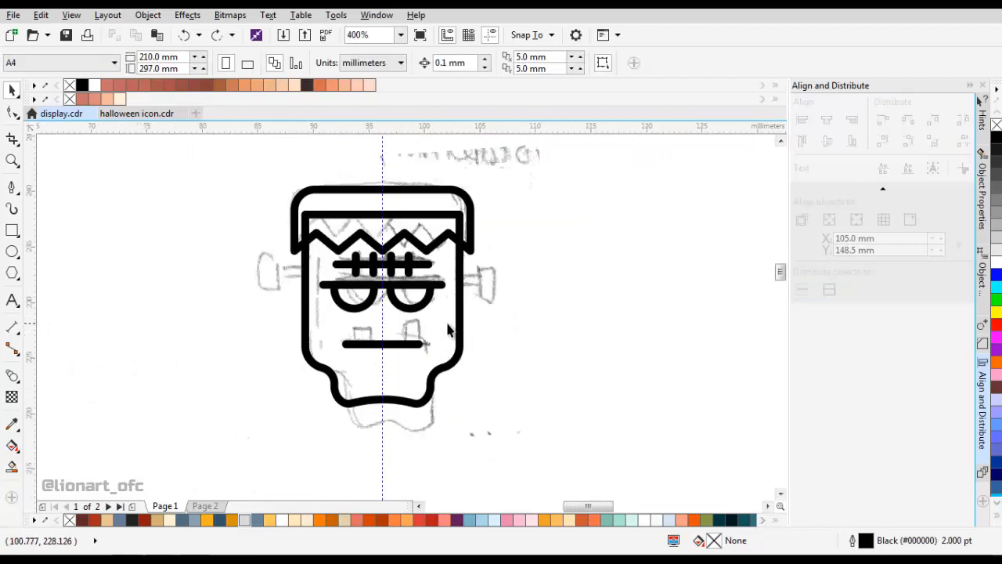
# Widen the head outline and the hair shape together slightly, keeping them centred on the face.
pyautogui.click(460, 329)
pyautogui.scroll(-1, 463, 309)
pyautogui.scroll(1, 462, 294)
pyautogui.keyDown('shift'); pyautogui.click(470, 223); pyautogui.keyUp('shift')
pyautogui.moveTo(481, 313); pyautogui.dragTo(490, 313)
pyautogui.scroll(-1, 470, 304)
pyautogui.scroll(1, 466, 307)
pyautogui.scroll(1, 411, 352)
# Draw a square tooth about 1.5 mm wide on the mouth line, and add a taller copy about 1.9 mm high to its right.
pyautogui.click(433, 318)
pyautogui.scroll(1, 433, 318)
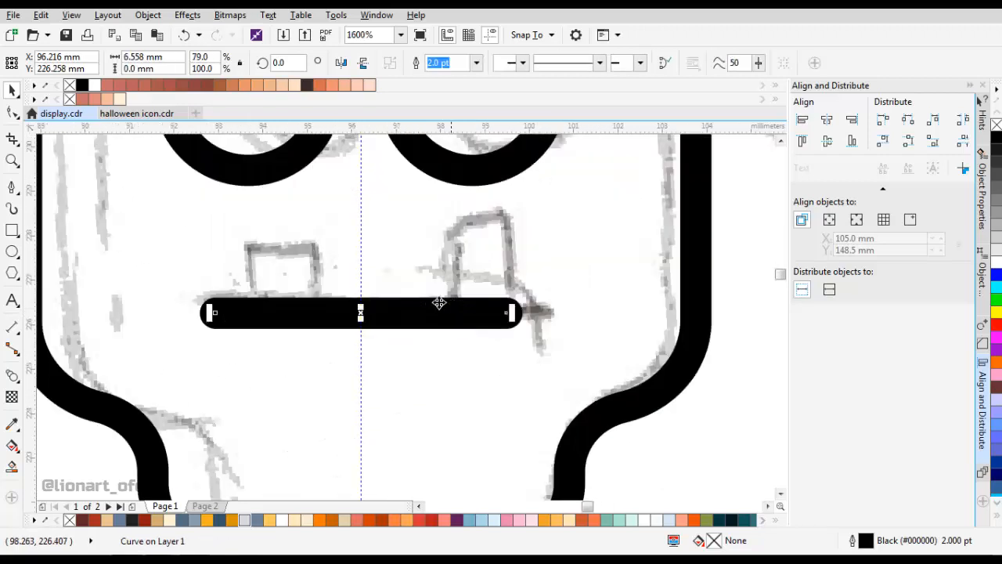
pyautogui.press('F6')
pyautogui.moveTo(273, 306); pyautogui.dragTo(342, 238)
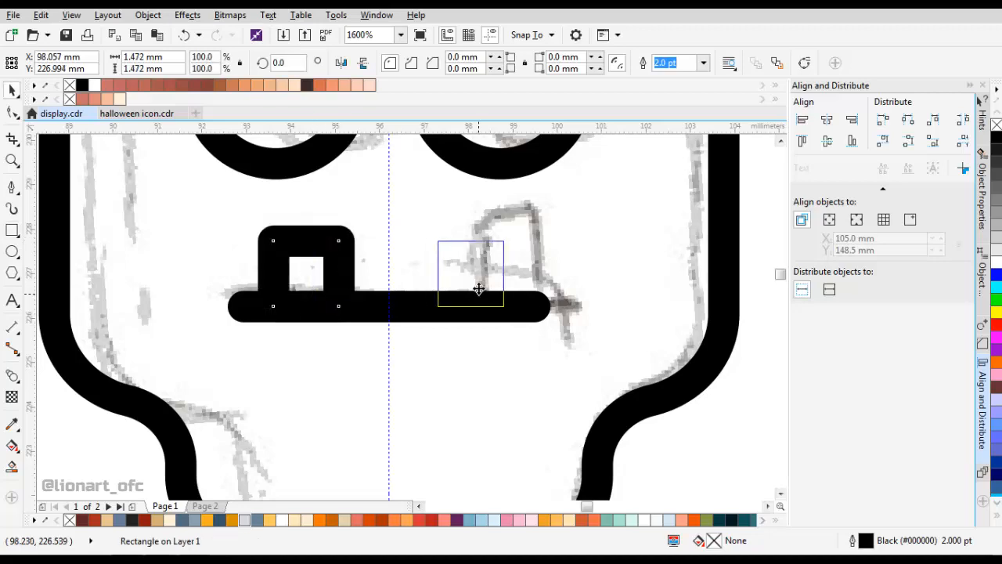
pyautogui.moveTo(479, 290); pyautogui.dragTo(474, 289)
pyautogui.scroll(-2, 470, 286)
pyautogui.click(524, 304)
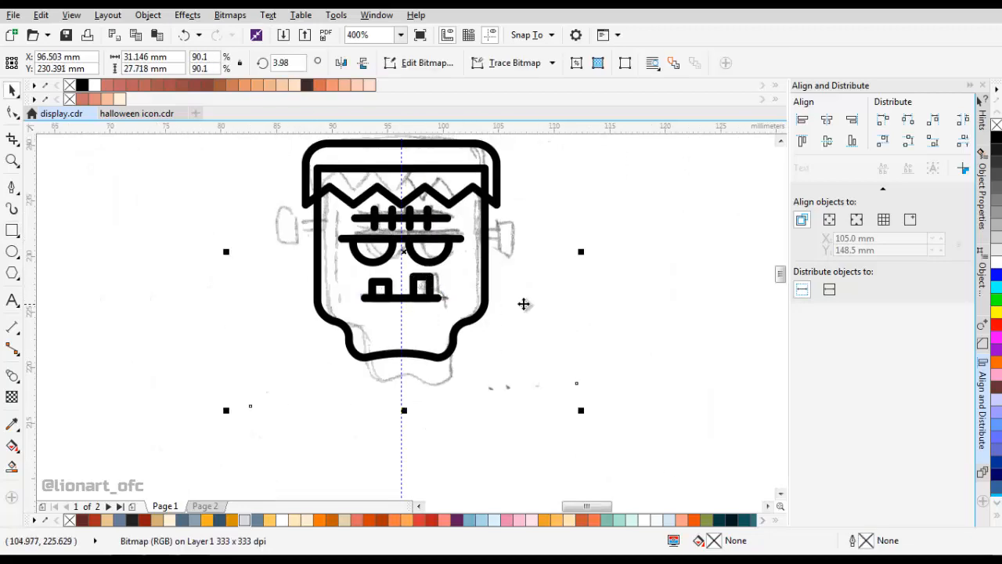
# Nudge the mouth line and both teeth down together to Y 227.027 mm.
pyautogui.moveTo(682, 331); pyautogui.dragTo(356, 268)
pyautogui.scroll(2, 419, 295)
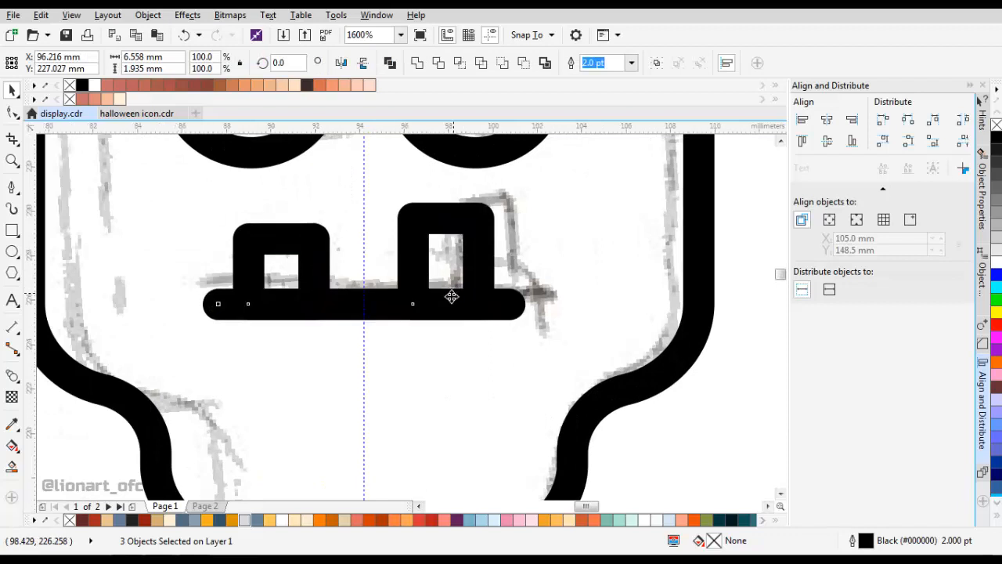
pyautogui.scroll(-2, 451, 296)
pyautogui.click(508, 277)
pyautogui.moveTo(508, 277); pyautogui.dragTo(486, 340)
pyautogui.click(544, 277)
pyautogui.scroll(1, 355, 308)
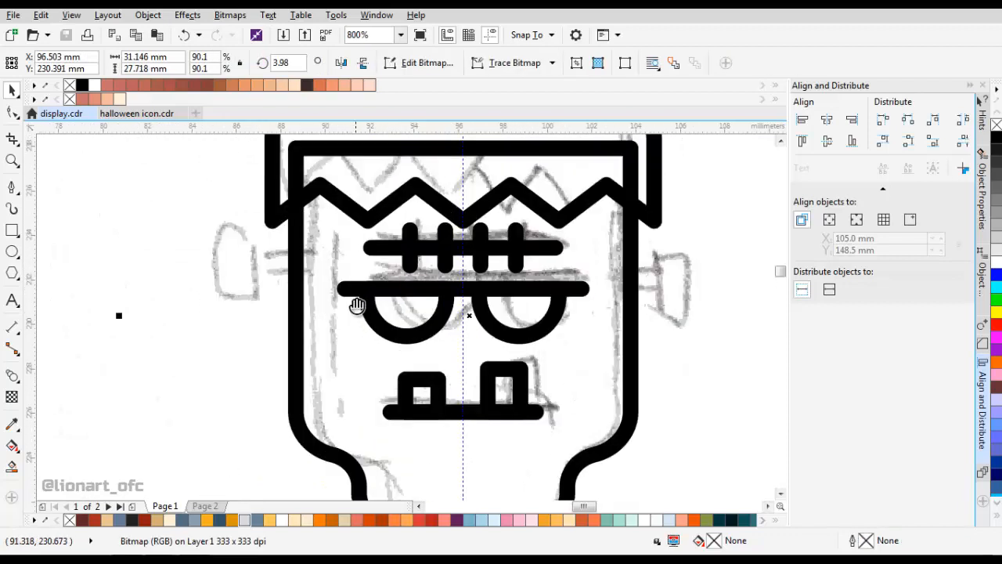
# Draw a rectangle about 18 by 1.7 mm across the head at the sketched neck bolts and centre it horizontally on the head outline.
pyautogui.moveTo(357, 306); pyautogui.dragTo(355, 296)
pyautogui.click(11, 230)
pyautogui.moveTo(260, 252); pyautogui.dragTo(659, 288)
pyautogui.press('space')
pyautogui.keyDown('shift'); pyautogui.click(626, 344); pyautogui.keyUp('shift')
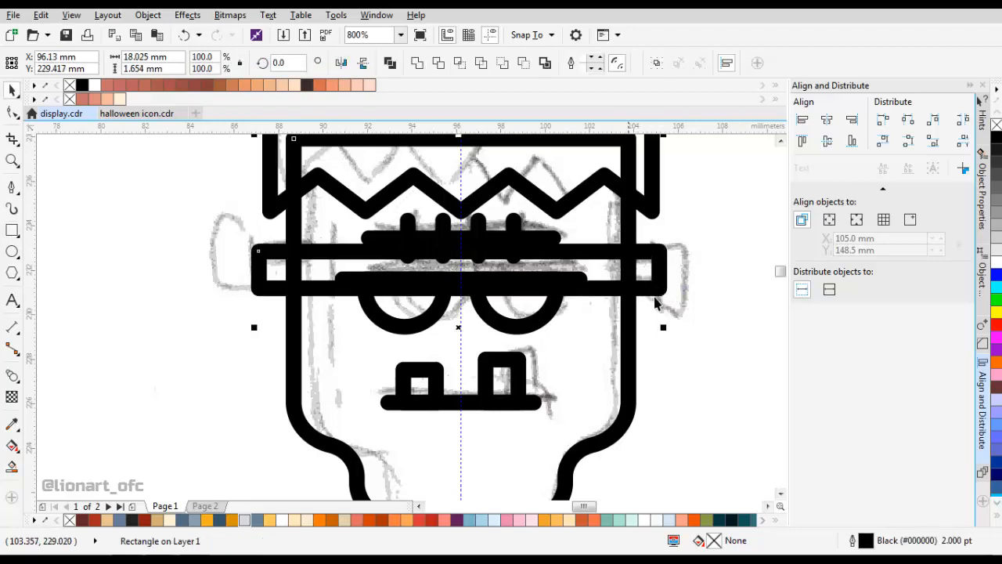
pyautogui.click(827, 119)
pyautogui.moveTo(687, 209); pyautogui.dragTo(683, 217)
pyautogui.click(548, 296)
pyautogui.moveTo(549, 296); pyautogui.dragTo(551, 273)
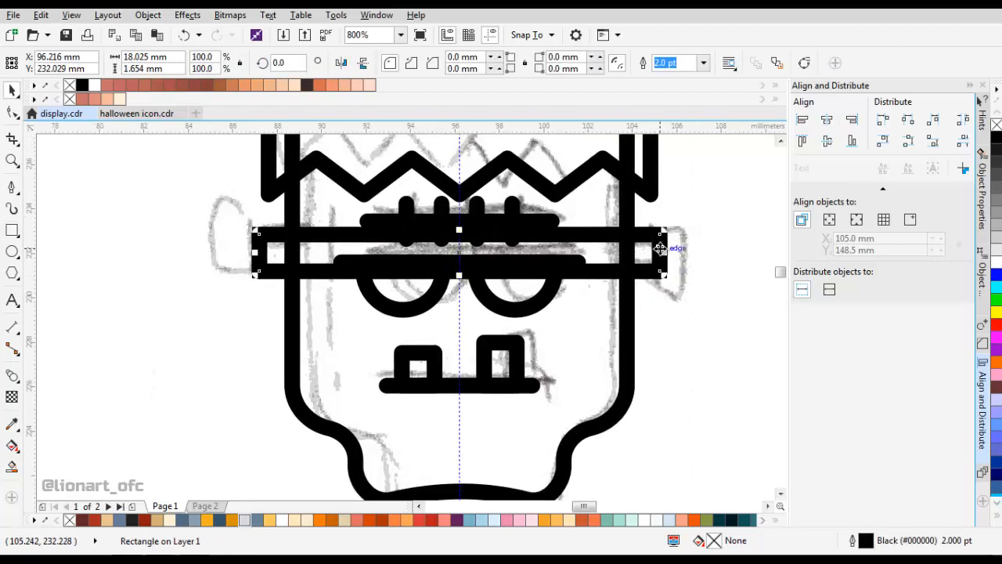
# Send the long bolt rectangle behind the head outline with the Behind order option.
pyautogui.rightClick(660, 249)
pyautogui.moveTo(720, 391)
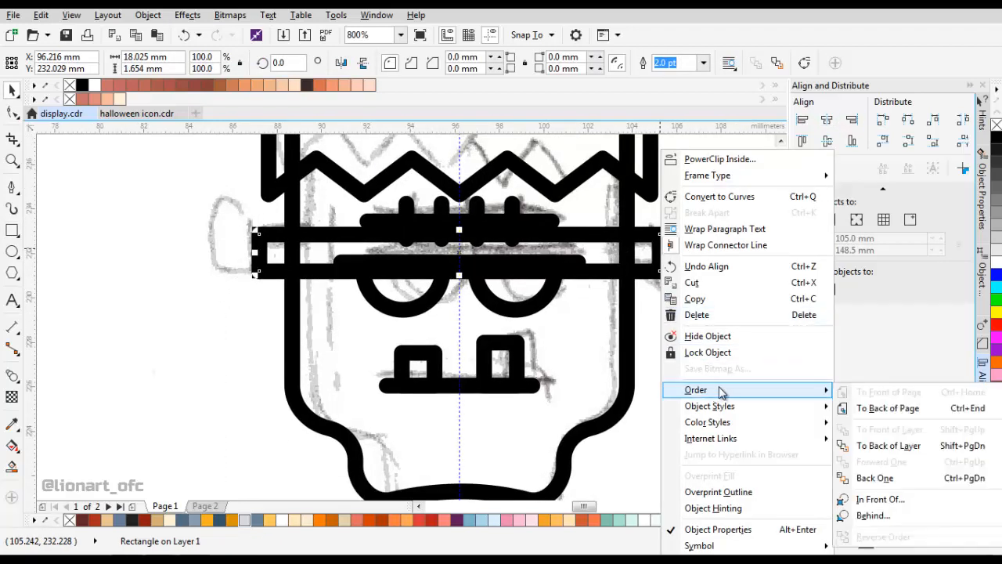
pyautogui.click(859, 515)
pyautogui.scroll(-2, 619, 323)
pyautogui.scroll(4, 637, 291)
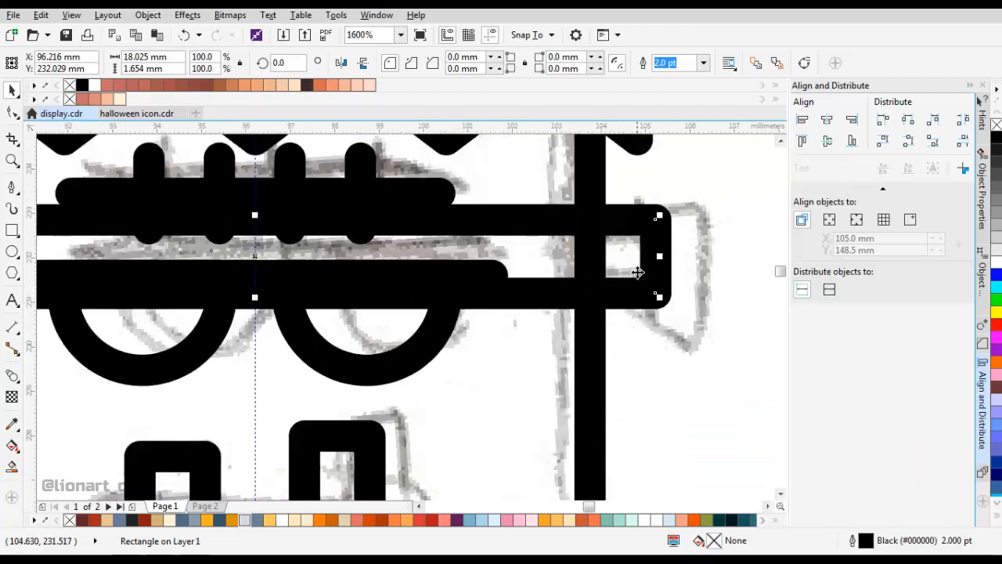
# Widen the long bolt rectangle symmetrically to about 18.5 mm so it extends further past both sides of the head.
pyautogui.scroll(-4, 637, 268)
pyautogui.scroll(4, 595, 282)
pyautogui.moveTo(582, 276); pyautogui.dragTo(593, 273)
pyautogui.scroll(-4, 567, 283)
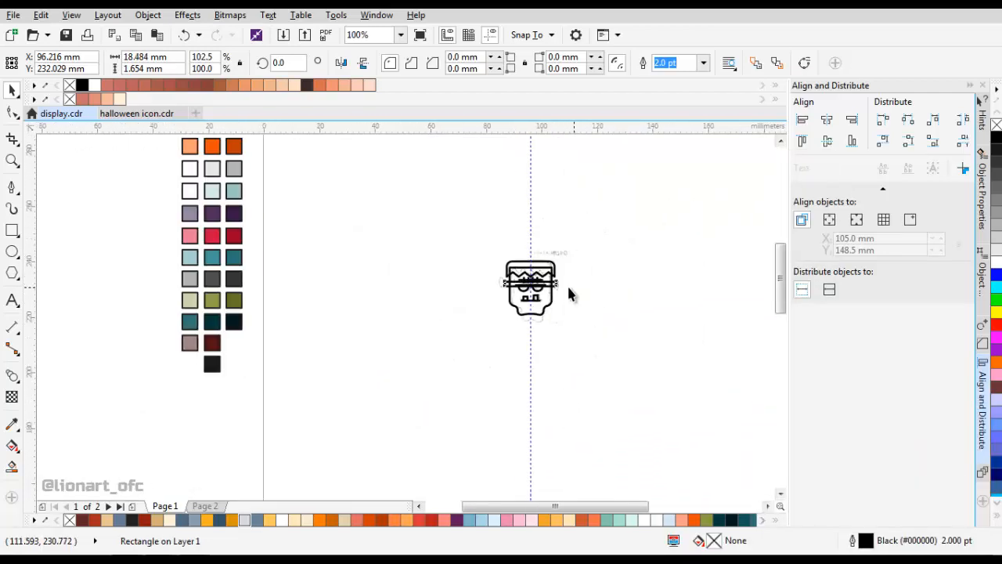
# Select all the traced icon shapes and scale them up together to about 117%.
pyautogui.moveTo(619, 337); pyautogui.dragTo(476, 221)
pyautogui.scroll(1, 536, 249)
pyautogui.moveTo(615, 246); pyautogui.dragTo(632, 233)
pyautogui.click(624, 241)
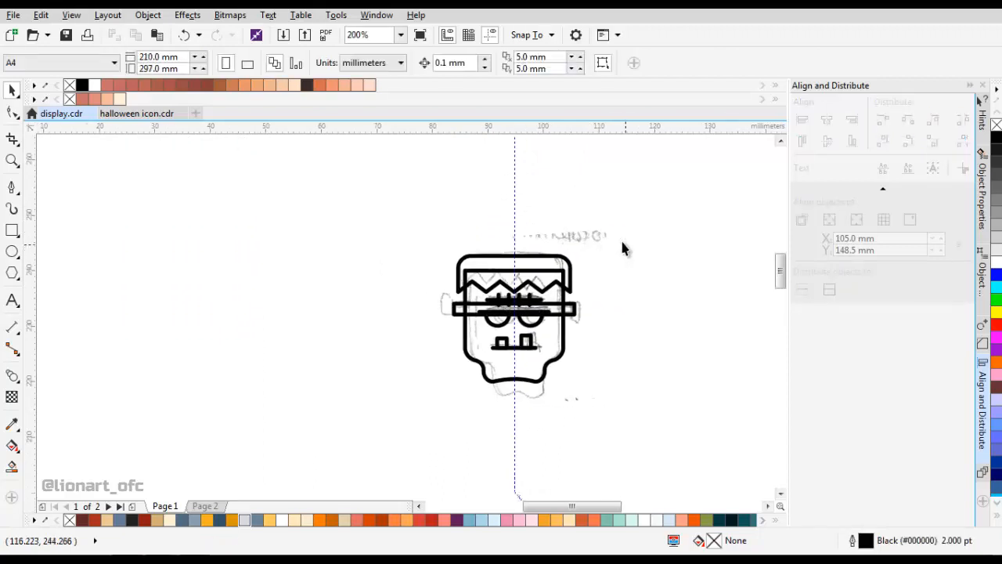
# Sample the olive green palette swatch (#8B9A46) and fill the head shape with it.
pyautogui.scroll(-1, 567, 257)
pyautogui.click(248, 299)
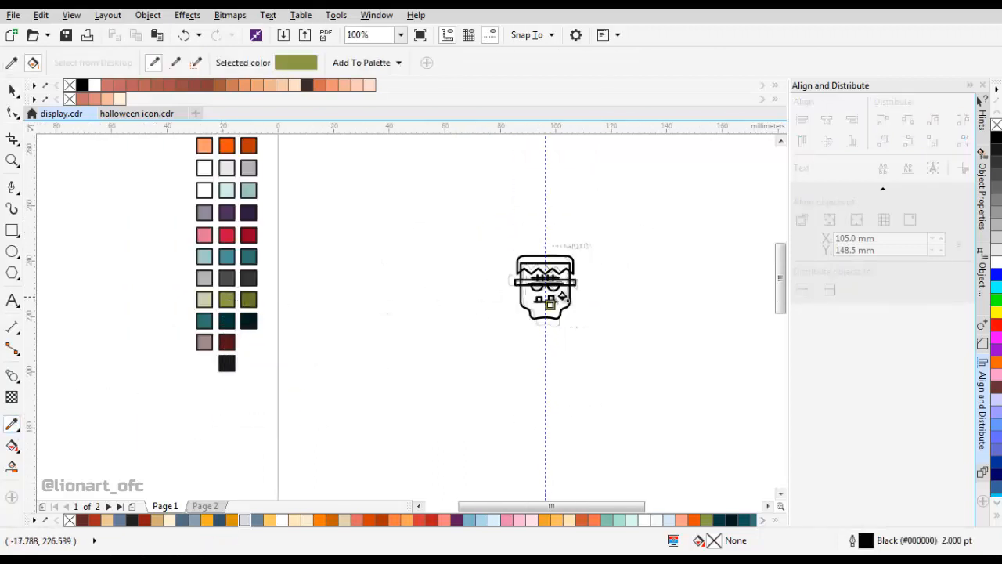
pyautogui.scroll(2, 492, 291)
pyautogui.scroll(-2, 491, 290)
pyautogui.click(491, 293)
# Sample the dark red palette swatch (#541212) and fill the zigzag hair shape with it.
pyautogui.click(166, 347)
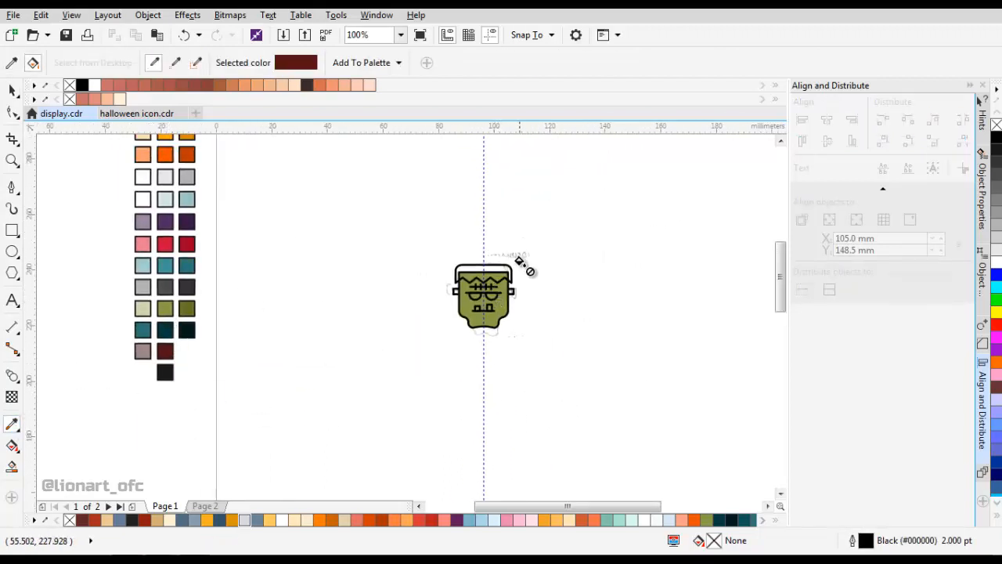
pyautogui.scroll(3, 521, 264)
pyautogui.click(494, 217)
pyautogui.scroll(-2, 494, 217)
pyautogui.press('space')
# Draw an upright bolt head rectangle about 1.9 by 3.5 mm over the right end of the long bolt bar.
pyautogui.click(508, 304)
pyautogui.scroll(4, 514, 292)
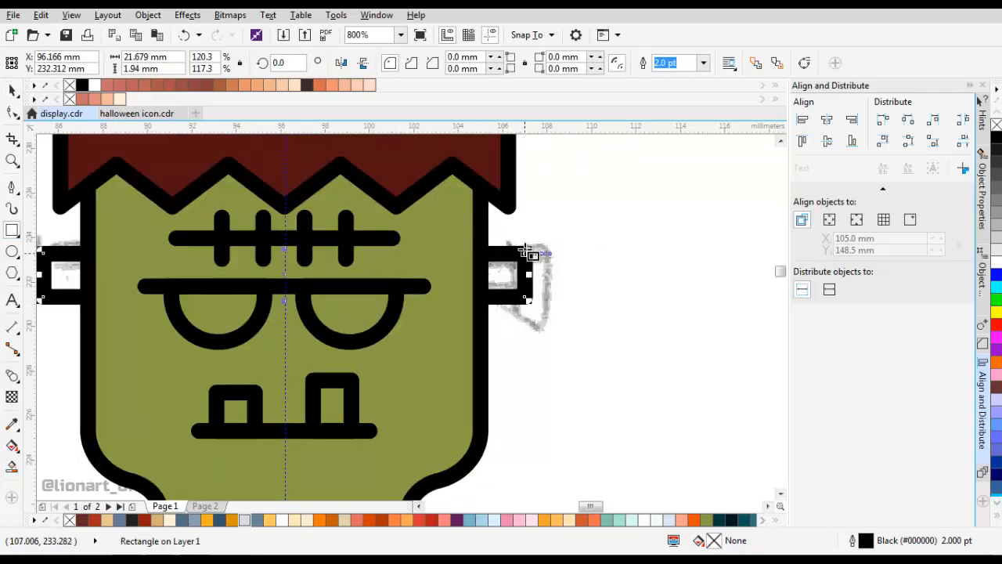
pyautogui.moveTo(524, 249)
pyautogui.mouseDown()
pyautogui.moveTo(574, 321)
pyautogui.moveTo(549, 231)
pyautogui.mouseUp()
pyautogui.press('space')
pyautogui.scroll(-2, 571, 266)
pyautogui.scroll(4, 552, 302)
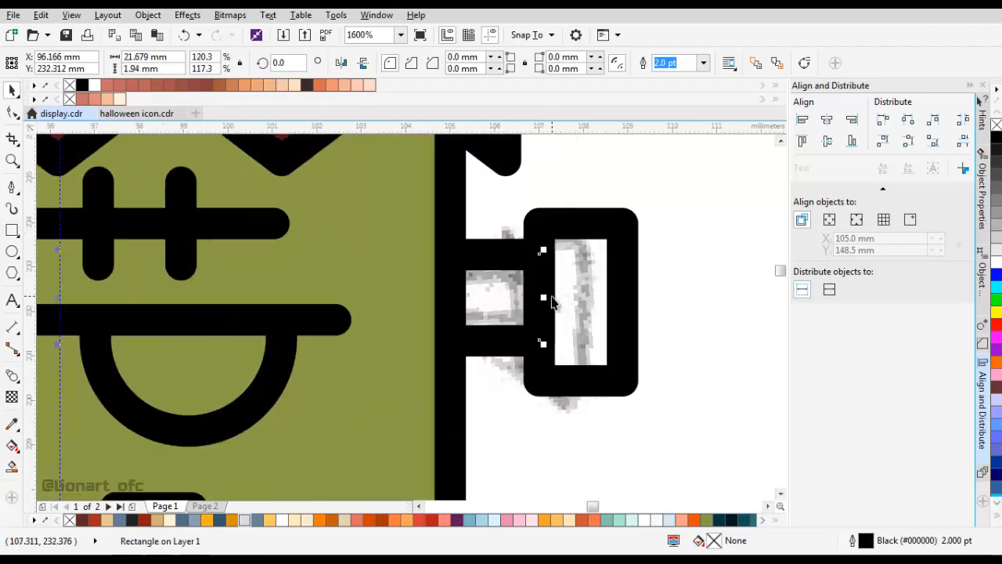
# Shorten the bolt bar slightly at both ends and move the right bolt head inward to X 107.538 mm.
pyautogui.moveTo(546, 299); pyautogui.dragTo(528, 295)
pyautogui.click(583, 291)
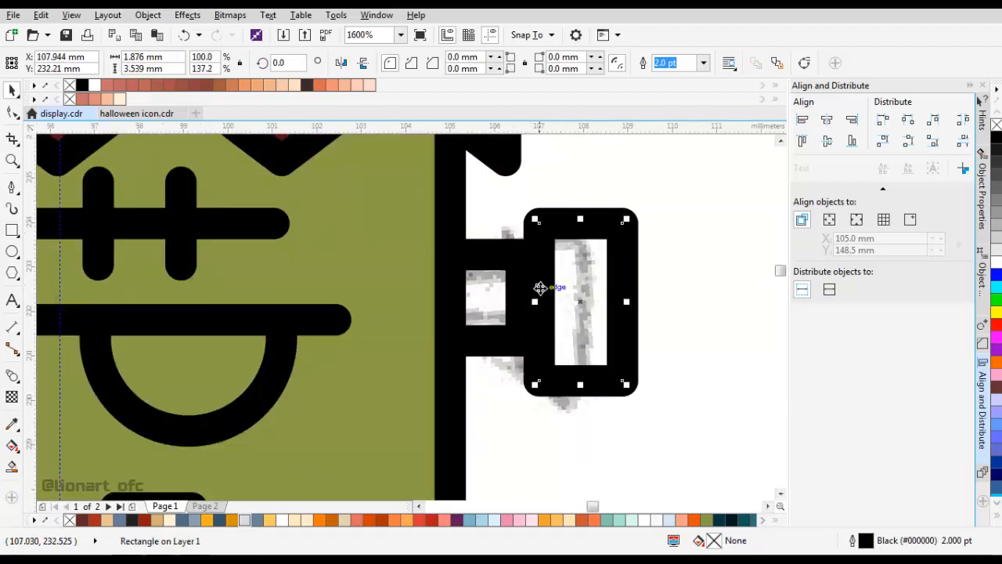
pyautogui.scroll(-3, 618, 271)
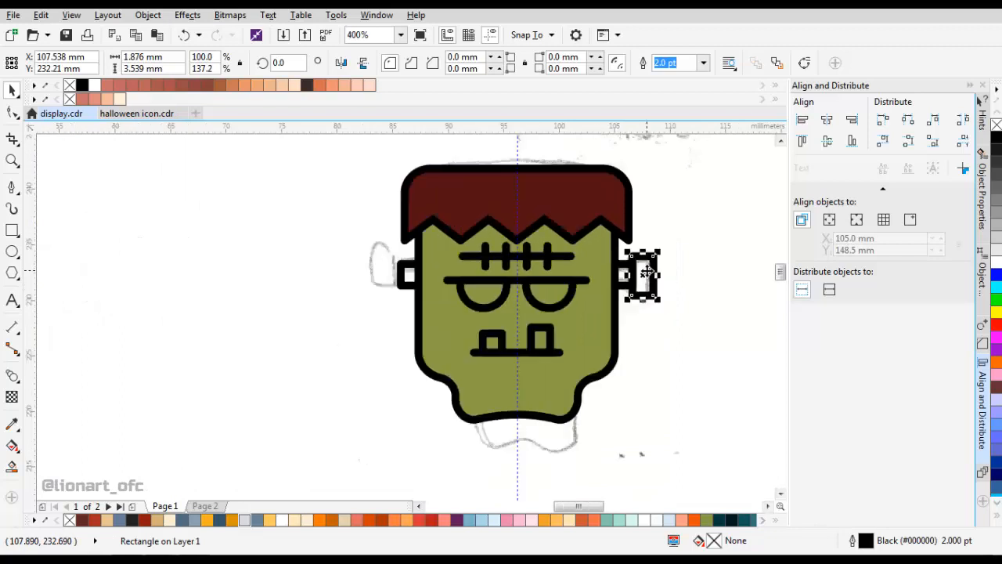
# Place a matching copy of the bolt head at the left end of the bolt bar.
pyautogui.scroll(3, 391, 283)
pyautogui.moveTo(434, 276); pyautogui.dragTo(415, 282)
pyautogui.scroll(-3, 402, 284)
# Move the pencil sketch out from under the icon to the empty area at its right.
pyautogui.click(624, 280)
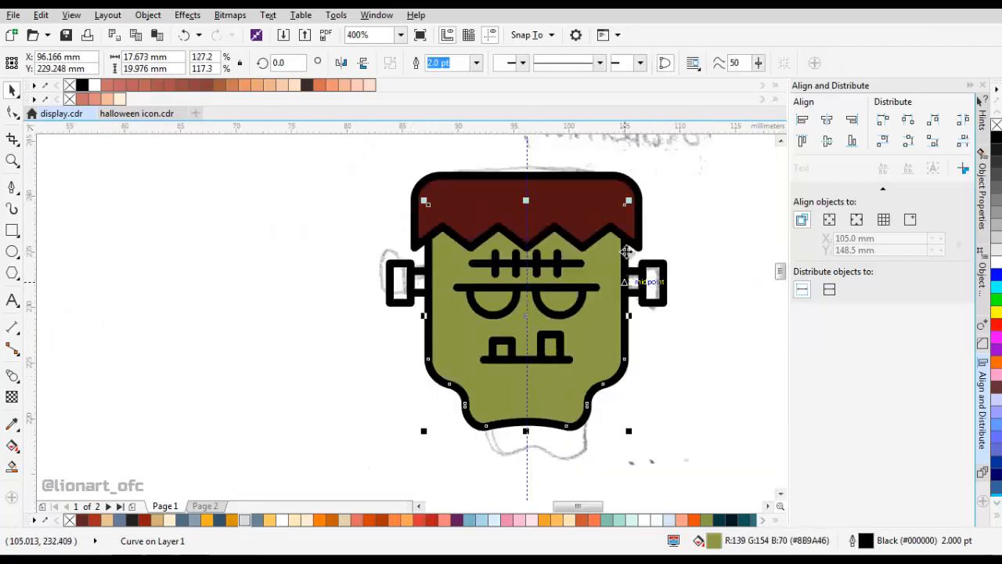
pyautogui.scroll(-2, 627, 251)
pyautogui.moveTo(584, 225)
pyautogui.mouseDown()
pyautogui.moveTo(656, 252)
pyautogui.moveTo(722, 251)
pyautogui.mouseUp()
pyautogui.scroll(-1, 585, 227)
pyautogui.scroll(2, 563, 263)
# Fill both half-circle eyes and both teeth with light grey.
pyautogui.click(559, 265)
pyautogui.keyDown('shift'); pyautogui.click(502, 259); pyautogui.keyUp('shift')
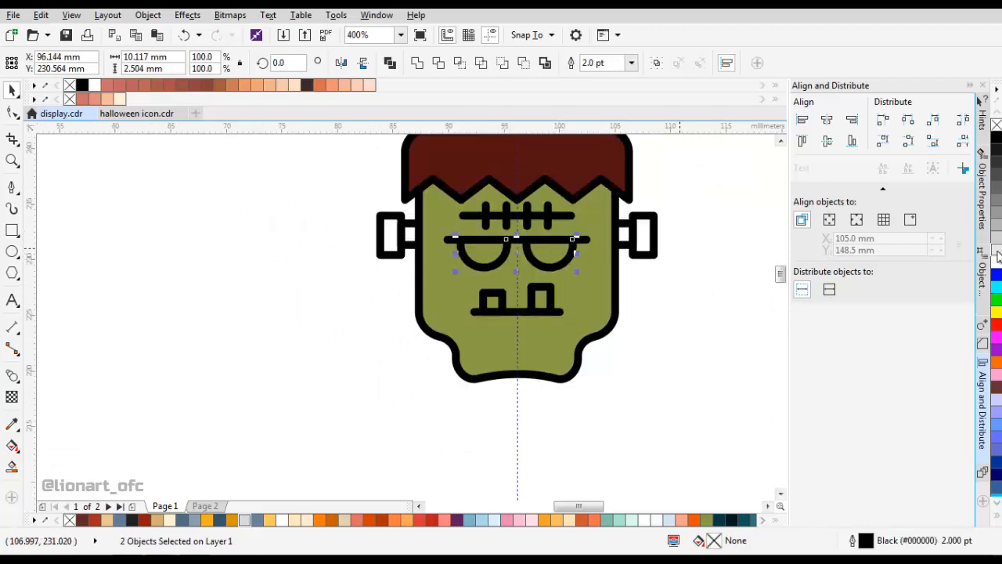
pyautogui.scroll(-1, 564, 258)
pyautogui.scroll(2, 539, 281)
pyautogui.click(501, 293)
pyautogui.keyDown('shift'); pyautogui.click(543, 273); pyautogui.keyUp('shift')
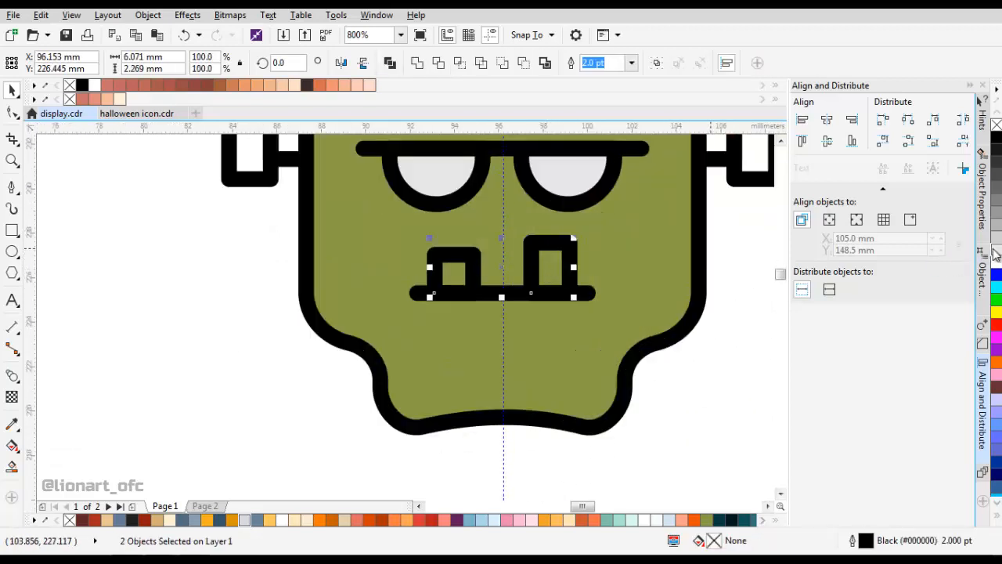
pyautogui.scroll(-2, 625, 234)
pyautogui.click(590, 238)
pyautogui.scroll(1, 550, 270)
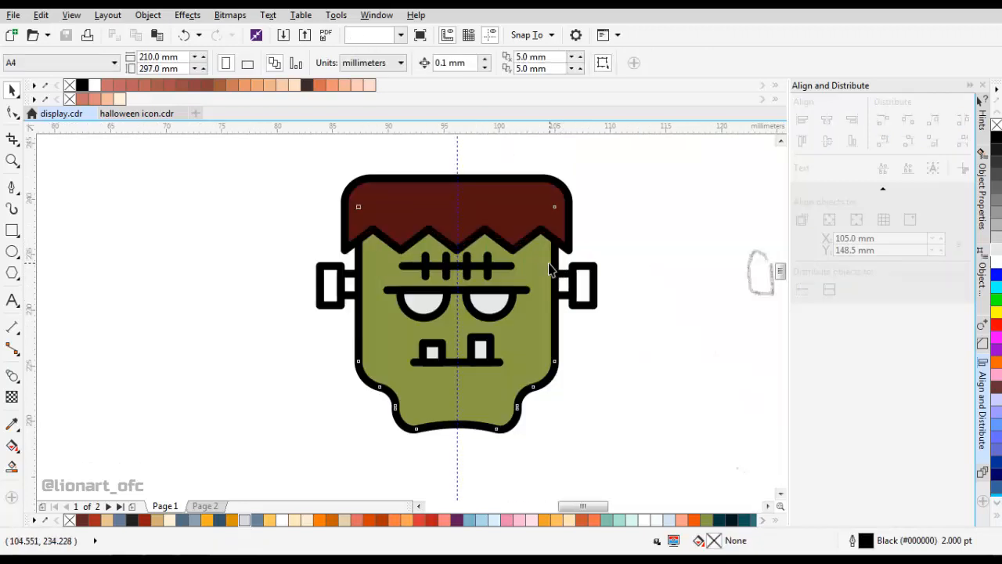
# Add a one-step inward contour to the green head outline with an offset of 1.5 mm.
pyautogui.click(552, 253)
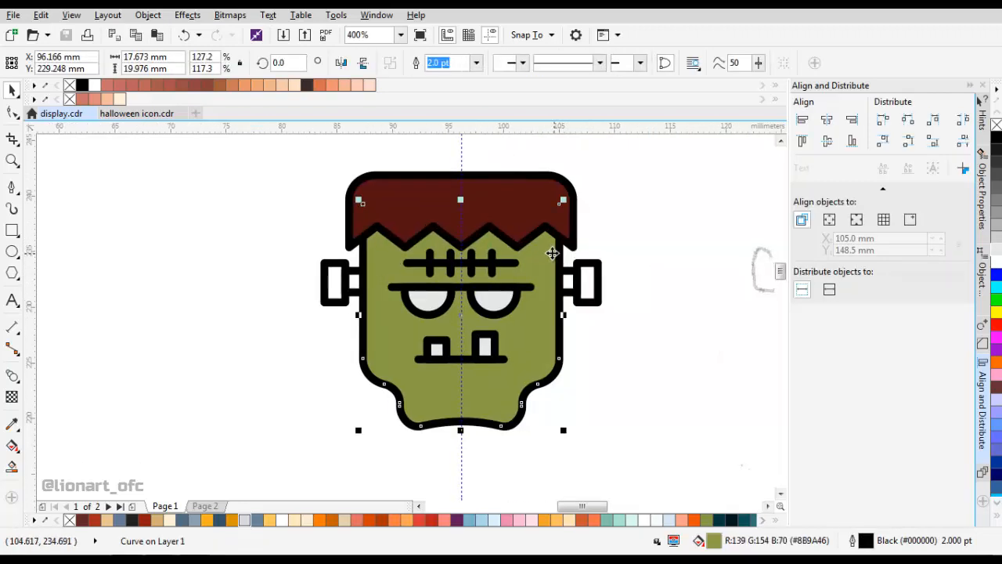
pyautogui.click(13, 378)
pyautogui.click(61, 391)
pyautogui.scroll(1, 362, 282)
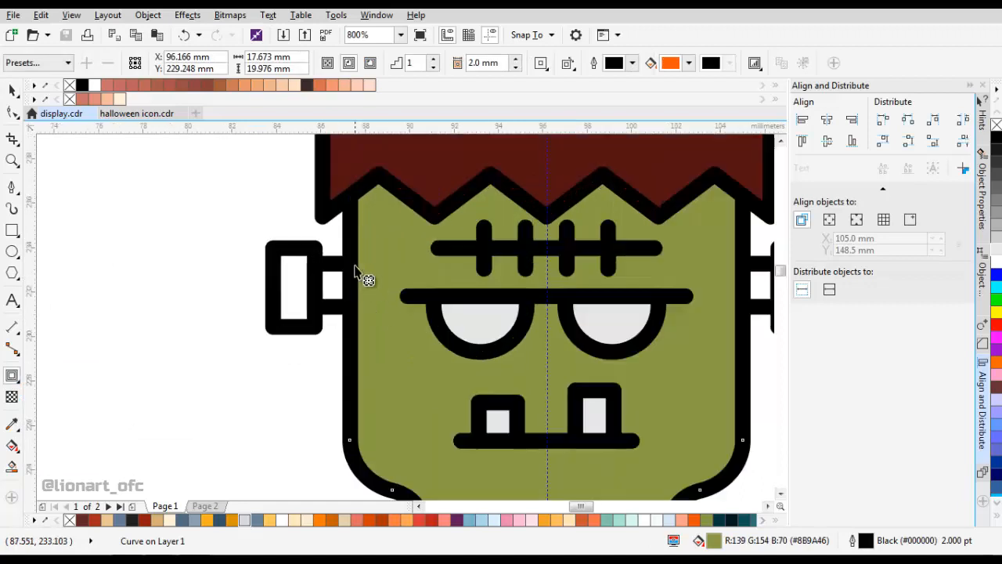
pyautogui.moveTo(357, 270); pyautogui.dragTo(387, 276)
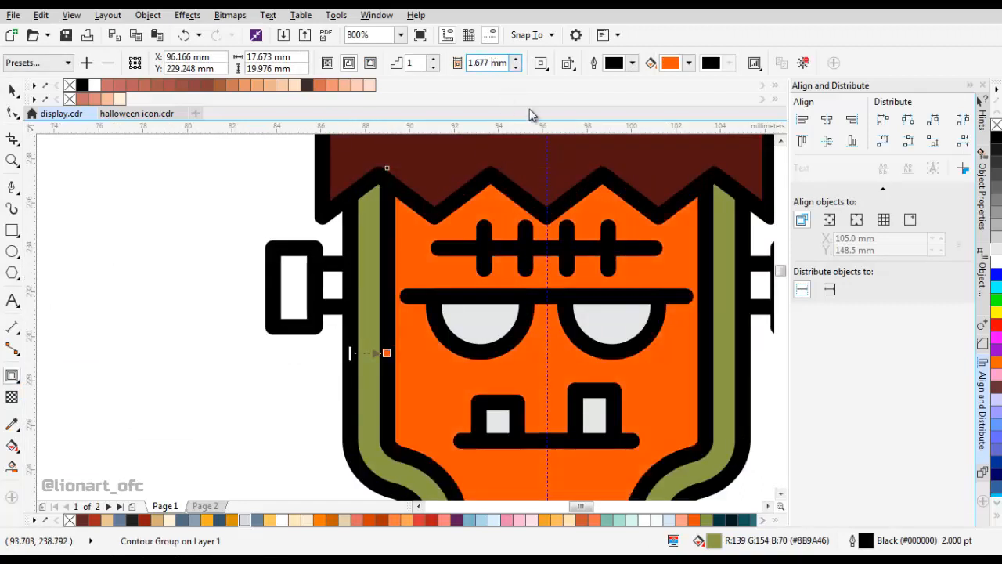
pyautogui.write('1.5')
pyautogui.press('Return')
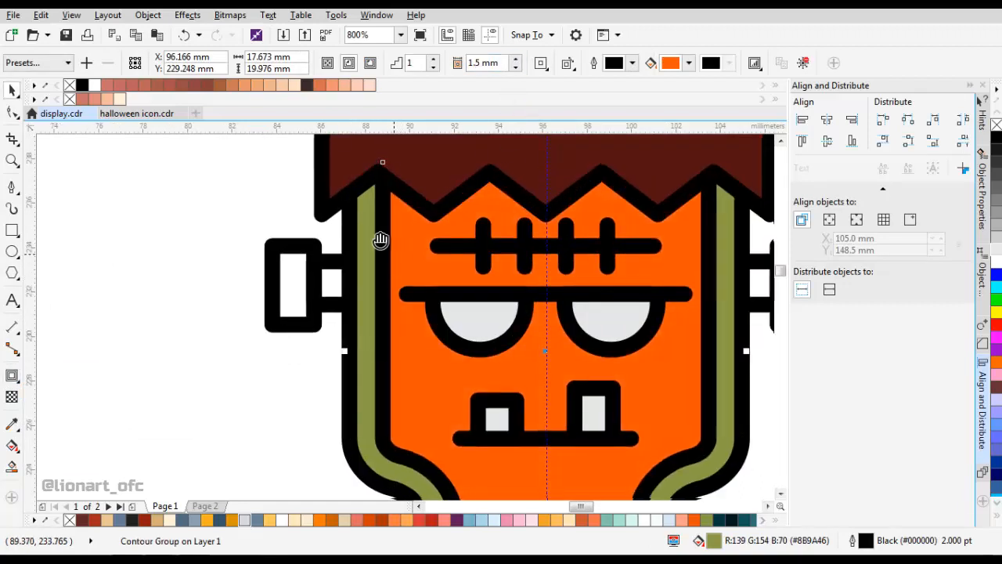
# Break the head's contour group apart so the inner outline becomes a separate curve.
pyautogui.scroll(-1, 381, 240)
pyautogui.rightClick(305, 248)
pyautogui.click(328, 273)
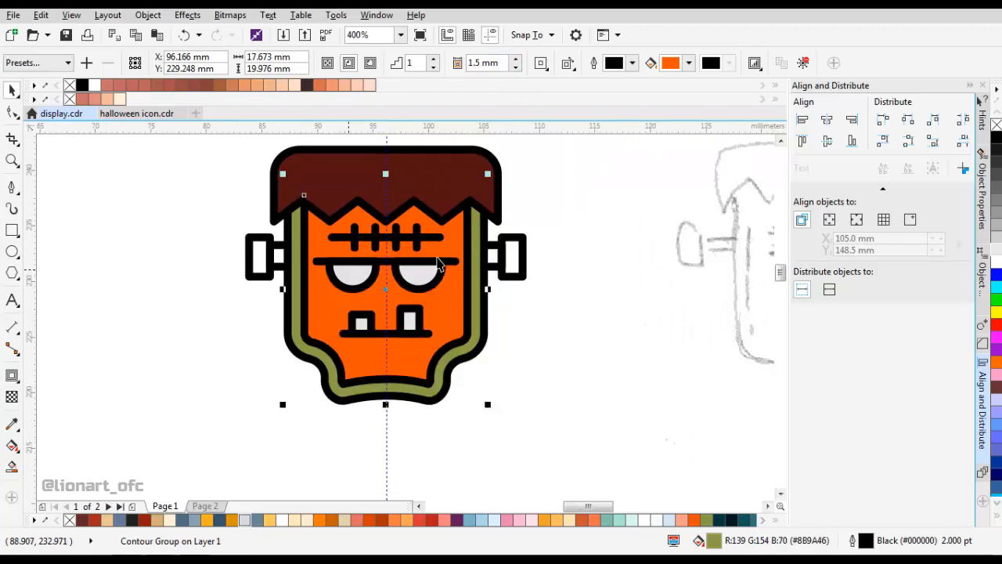
# Open the inner contour curve by deleting its nodes around the lower left jaw.
pyautogui.scroll(1, 306, 296)
pyautogui.click(309, 293)
pyautogui.press('F10')
pyautogui.click(337, 397)
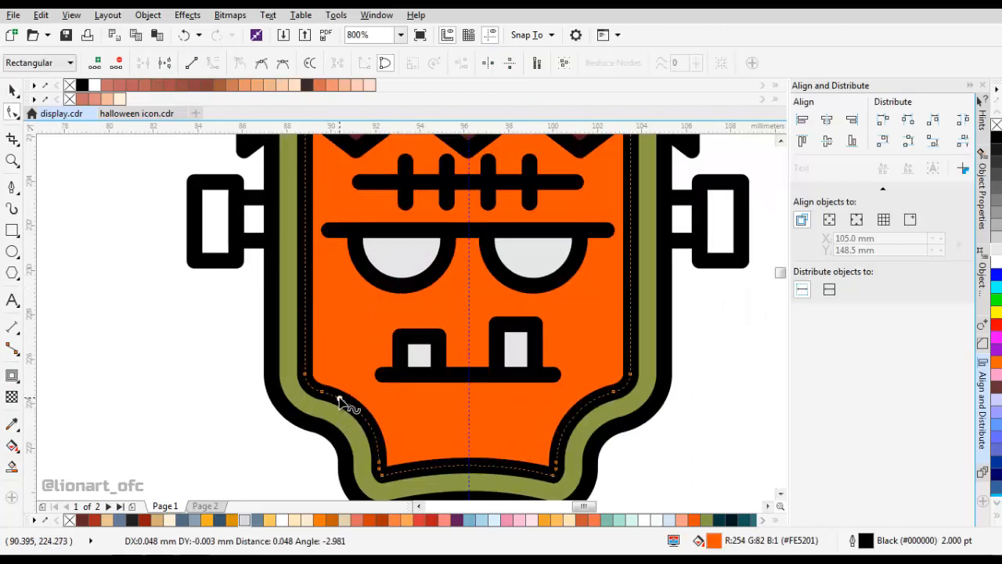
pyautogui.press('Delete')
pyautogui.moveTo(311, 374); pyautogui.dragTo(392, 463)
pyautogui.press('Delete')
# Delete the inner curve's nodes along the chin and the lower right jaw.
pyautogui.scroll(-1, 391, 433)
pyautogui.moveTo(362, 429); pyautogui.dragTo(530, 483)
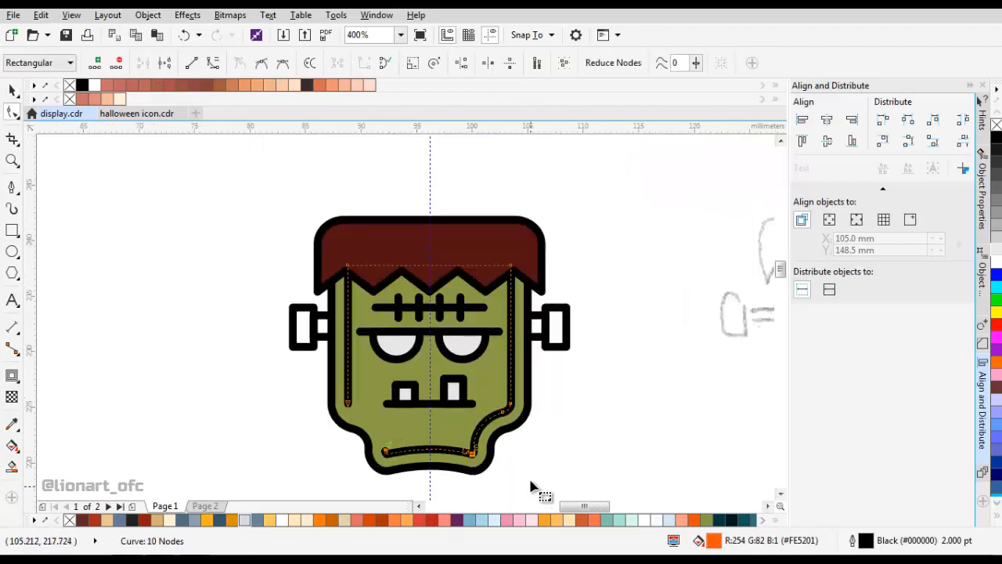
pyautogui.press('Delete')
pyautogui.moveTo(478, 384); pyautogui.dragTo(540, 436)
pyautogui.press('Delete')
# Remove the inner curve's remaining right part and shorten its left side to a short vertical cheek line.
pyautogui.moveTo(471, 199); pyautogui.dragTo(527, 349)
pyautogui.scroll(1, 334, 246)
pyautogui.moveTo(362, 287); pyautogui.dragTo(330, 306)
pyautogui.scroll(-1, 331, 306)
pyautogui.press('space')
pyautogui.click(509, 241)
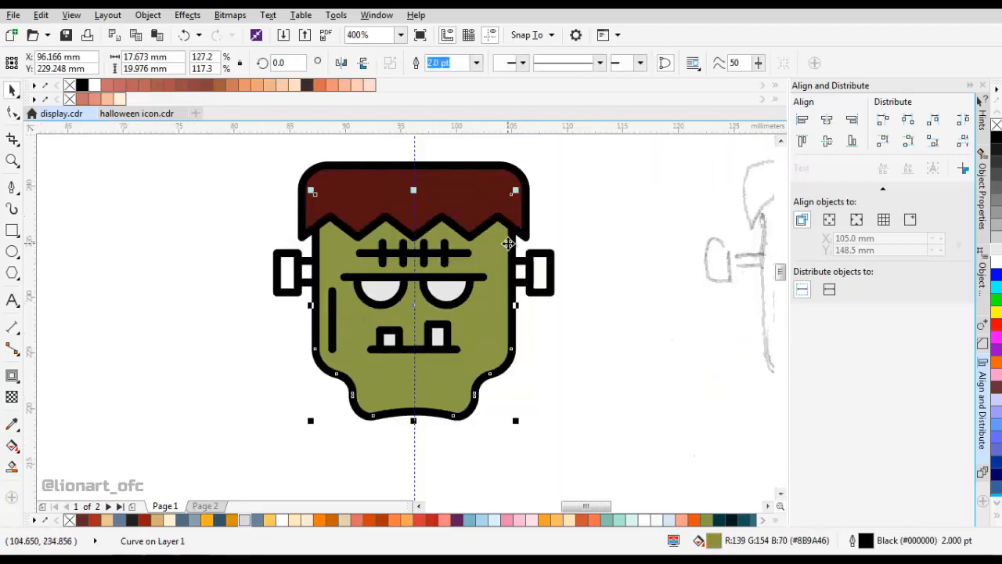
pyautogui.click(595, 187)
pyautogui.moveTo(595, 188); pyautogui.dragTo(572, 227)
# Fill the bolt bar and both bolt heads with light grey (#E6E6E6) and save the drawing.
pyautogui.moveTo(531, 271); pyautogui.dragTo(569, 262)
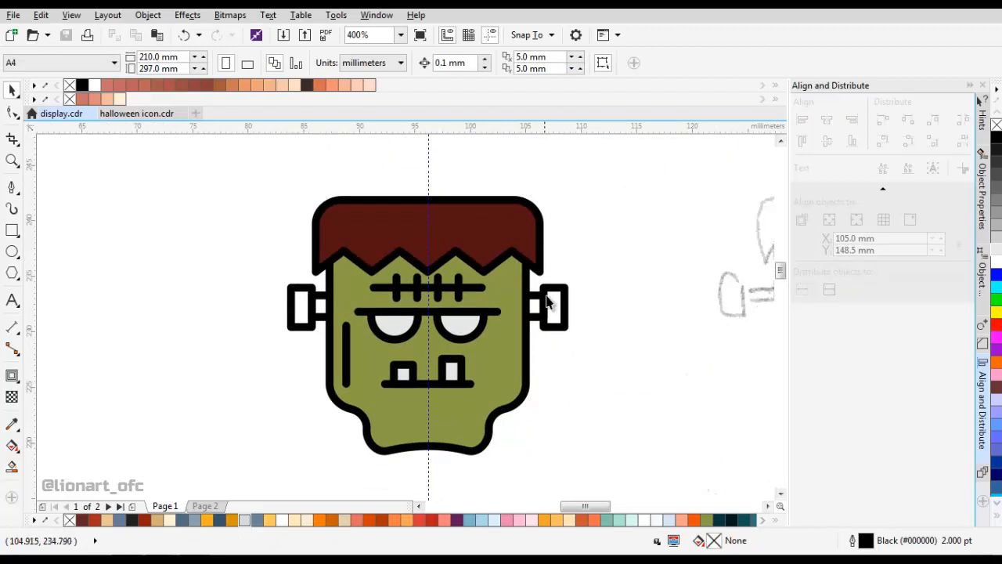
pyautogui.click(551, 303)
pyautogui.keyDown('shift'); pyautogui.click(291, 310); pyautogui.keyUp('shift')
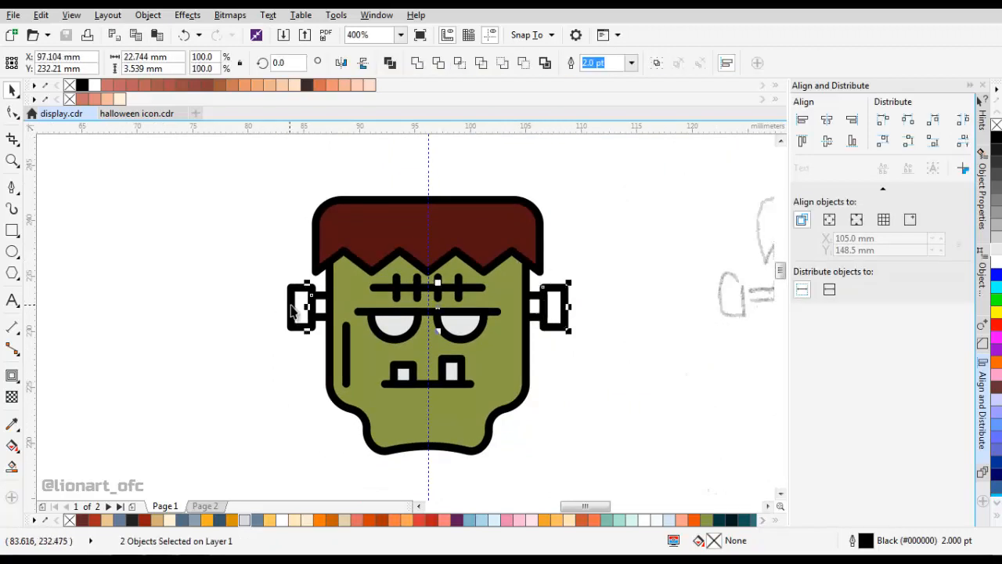
pyautogui.click(996, 249)
pyautogui.click(544, 263)
pyautogui.click(643, 218)
pyautogui.scroll(-1, 644, 218)
pyautogui.moveTo(643, 218); pyautogui.dragTo(525, 254)
pyautogui.hotkey('ctrl', 's')
# Select the bolt bar and both bolt heads and change their fill to a slightly darker grey.
pyautogui.moveTo(464, 319); pyautogui.dragTo(651, 272)
pyautogui.scroll(1, 514, 301)
pyautogui.scroll(1, 572, 282)
pyautogui.click(636, 269)
pyautogui.keyDown('shift'); pyautogui.click(185, 275); pyautogui.keyUp('shift')
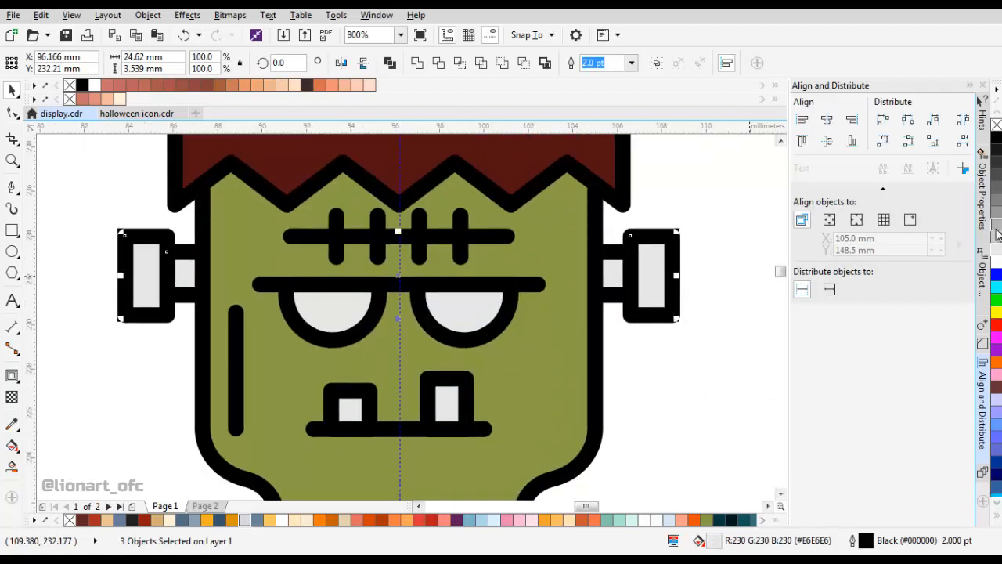
pyautogui.click(998, 239)
pyautogui.scroll(-1, 543, 225)
pyautogui.moveTo(546, 226); pyautogui.dragTo(516, 266)
pyautogui.click(619, 270)
# Copy and paste the dark red hair shape and shift the copy about 1.3 mm to the right.
pyautogui.scroll(1, 498, 258)
pyautogui.moveTo(466, 201); pyautogui.dragTo(475, 242)
pyautogui.click(477, 241)
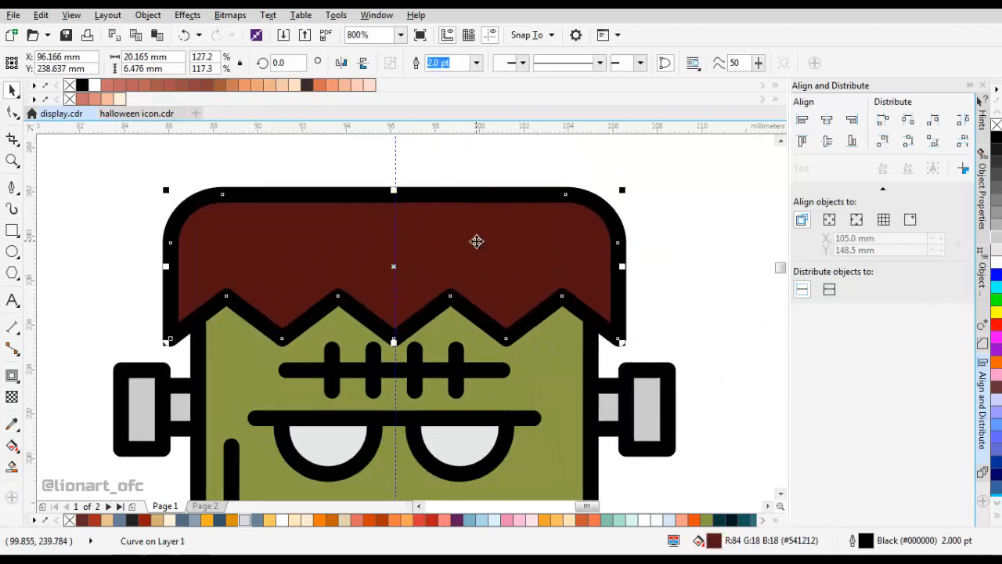
pyautogui.rightClick(477, 241)
pyautogui.click(499, 298)
pyautogui.rightClick(684, 194)
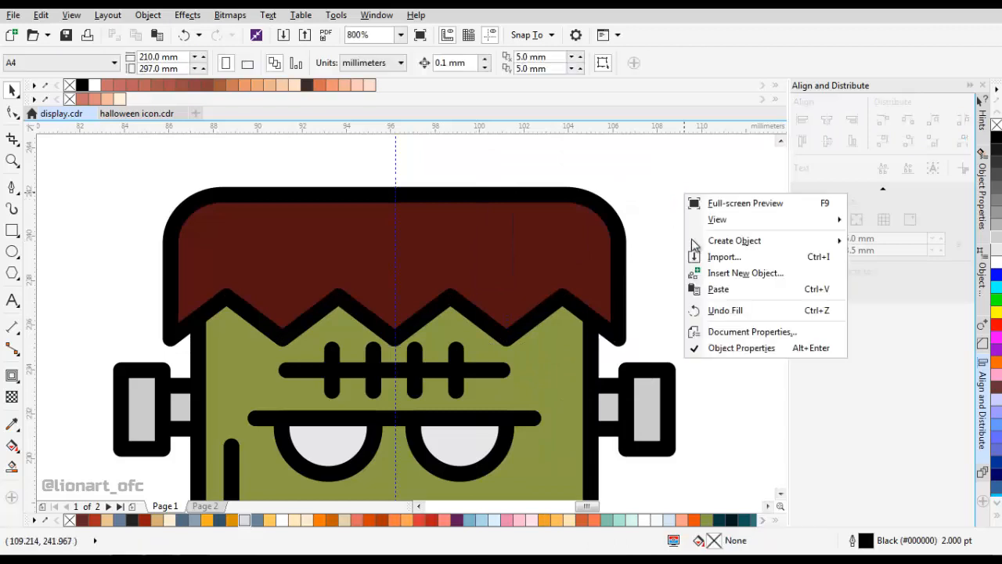
pyautogui.click(702, 289)
pyautogui.moveTo(456, 242); pyautogui.dragTo(486, 254)
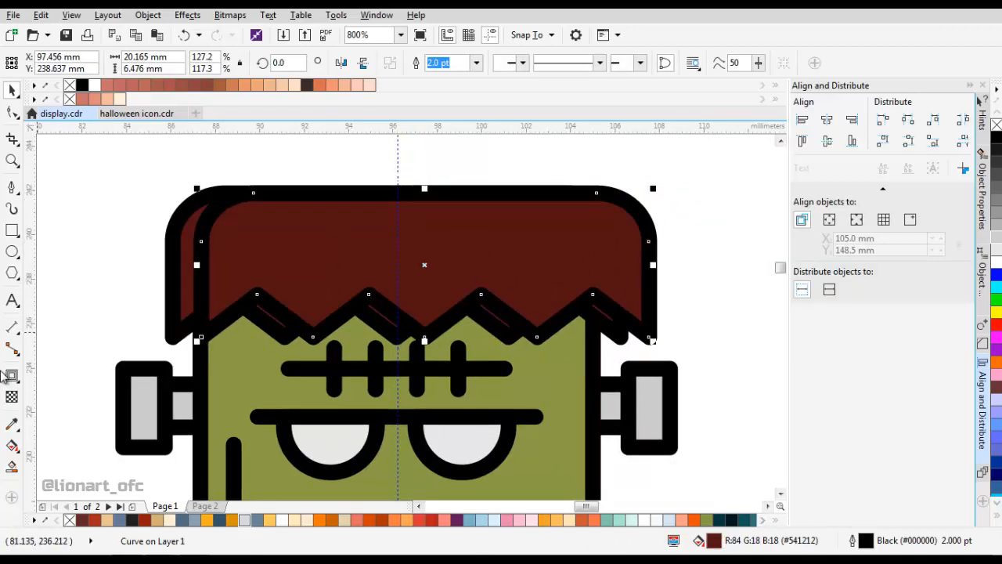
# Smart Fill the exposed strip along the hair's left edge with blue-grey, and delete the offset hair copy.
pyautogui.click(12, 466)
pyautogui.click(186, 286)
pyautogui.press('space')
pyautogui.moveTo(273, 269); pyautogui.dragTo(343, 278)
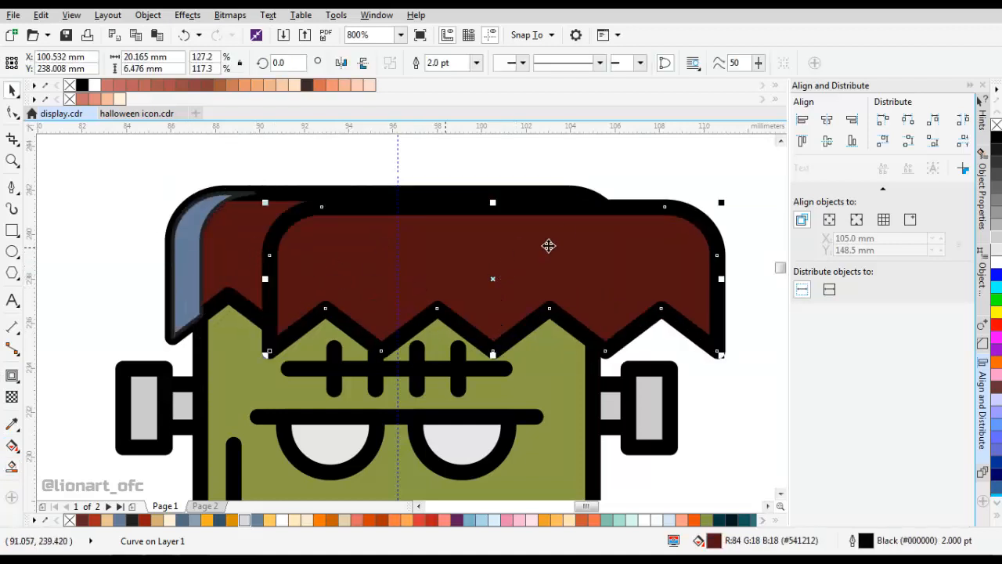
pyautogui.moveTo(554, 207); pyautogui.dragTo(469, 193)
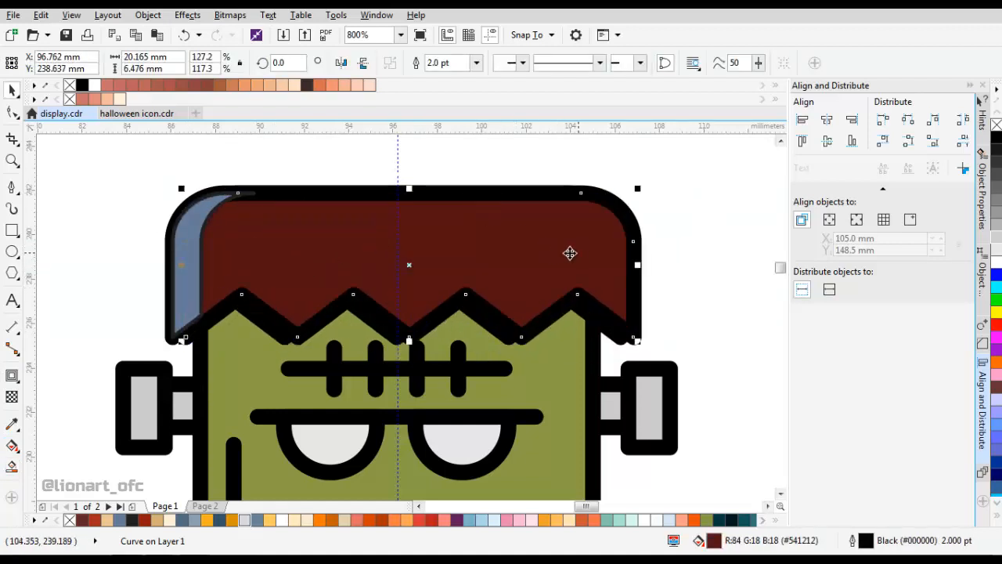
pyautogui.moveTo(570, 253); pyautogui.dragTo(520, 255)
pyautogui.press('Delete')
# Duplicate the hair shape about 1.8 mm to the left and align the copy's vertical centre with the original.
pyautogui.click(499, 248)
pyautogui.scroll(-1, 431, 248)
pyautogui.scroll(1, 447, 245)
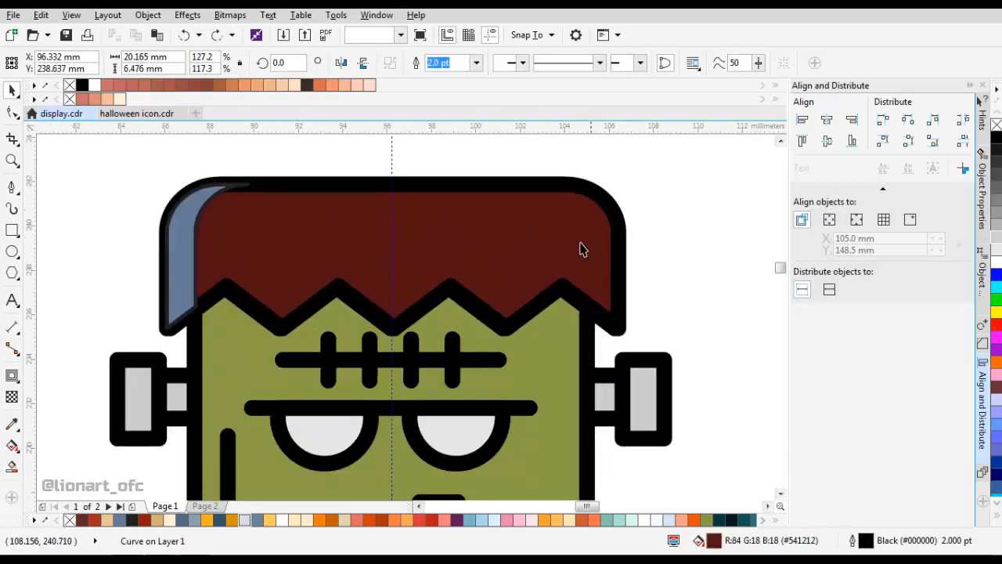
pyautogui.moveTo(582, 244); pyautogui.dragTo(542, 248)
pyautogui.rightClick(542, 247)
pyautogui.keyDown('shift'); pyautogui.click(609, 240); pyautogui.keyUp('shift')
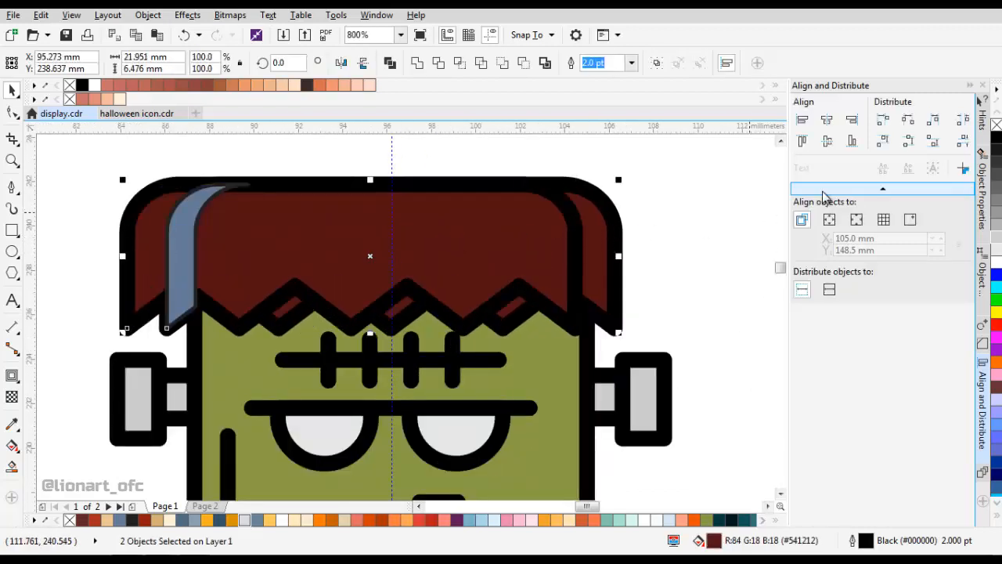
pyautogui.click(829, 143)
# Move the hair copy further left to expose a wider strip of the original at its right edge.
pyautogui.click(704, 249)
pyautogui.click(526, 254)
pyautogui.moveTo(546, 246); pyautogui.dragTo(560, 245)
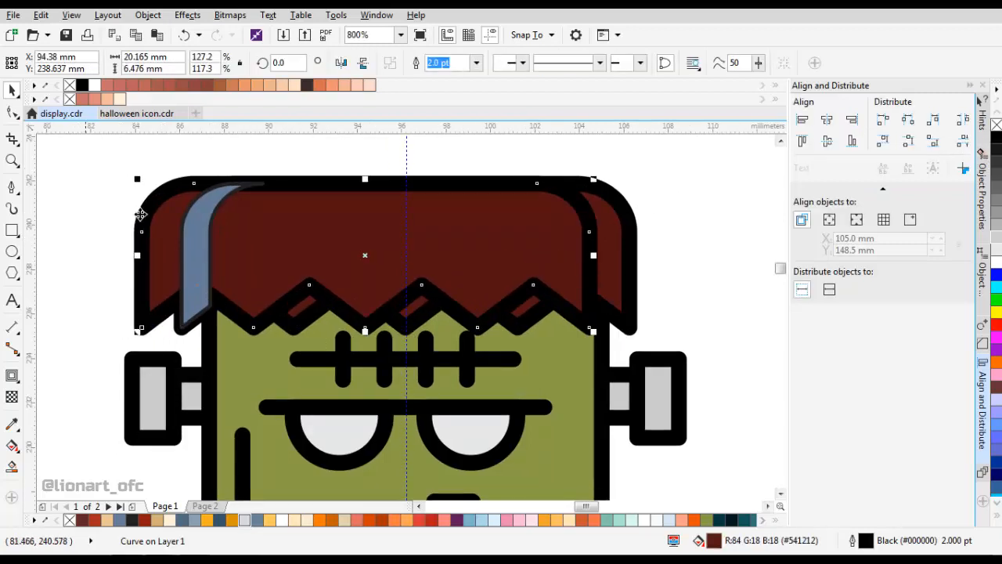
pyautogui.moveTo(528, 265); pyautogui.dragTo(374, 251)
# Smart Fill the exposed strip along the hair's right edge with blue-grey and delete the shifted hair copy.
pyautogui.click(12, 467)
pyautogui.click(583, 234)
pyautogui.press('space')
pyautogui.scroll(-1, 573, 241)
pyautogui.press('Delete')
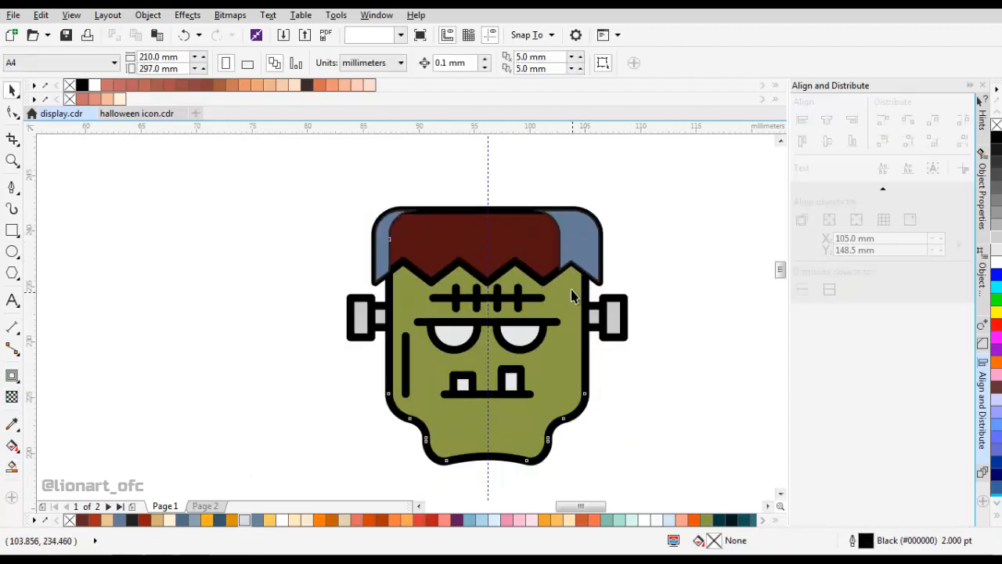
# Add a one-step outward contour to the hair shape with an offset of 1.0 mm.
pyautogui.scroll(1, 562, 273)
pyautogui.click(547, 262)
pyautogui.click(12, 376)
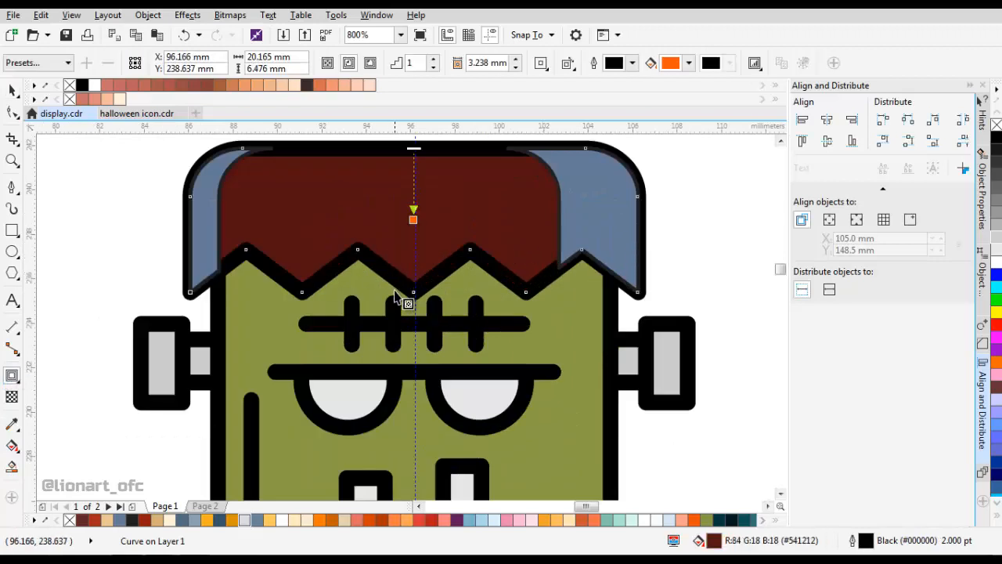
pyautogui.moveTo(395, 296); pyautogui.dragTo(449, 168)
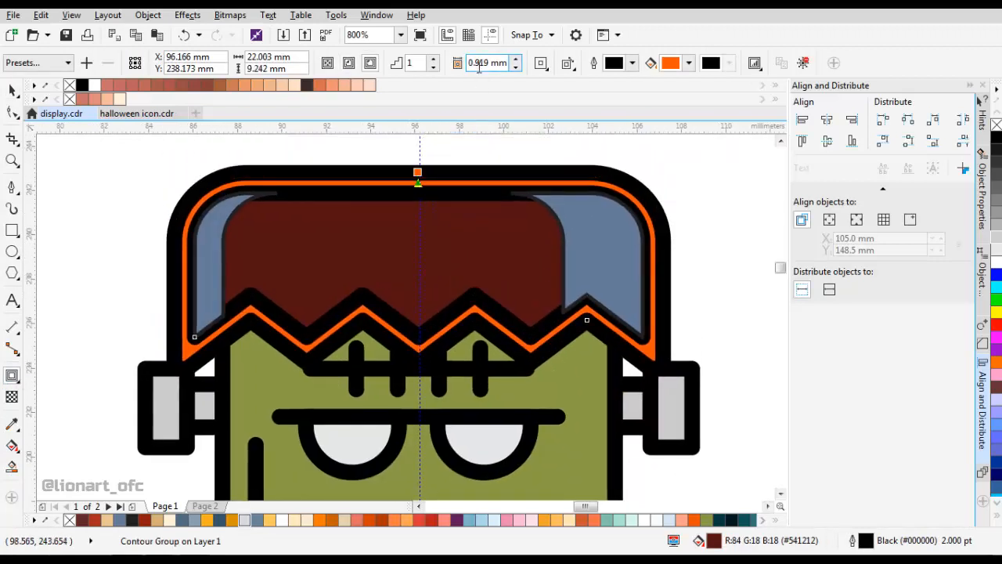
pyautogui.press('Return')
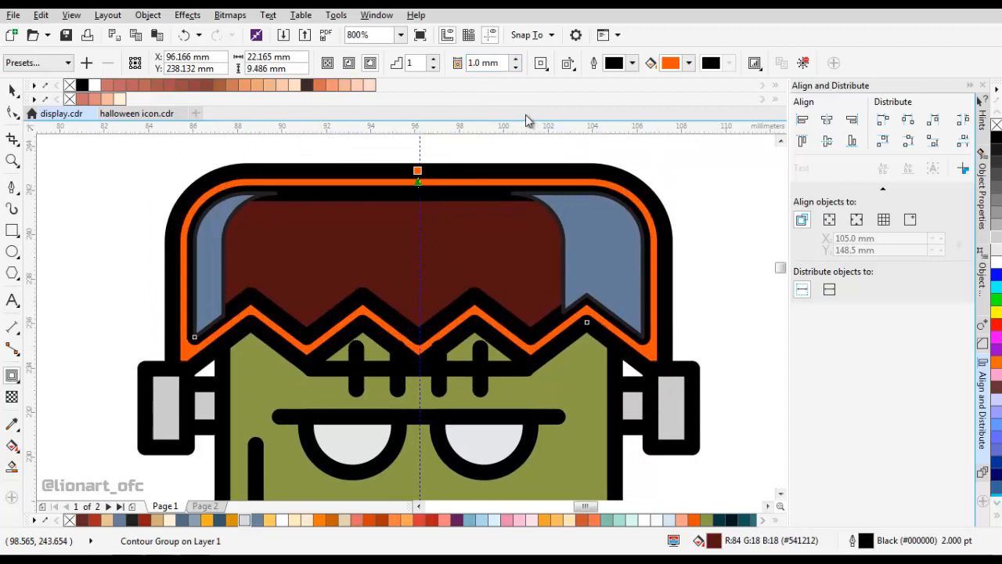
# Set the hair contour's offset to 1.5 mm and break the contour apart from the hair shape.
pyautogui.write('5')
pyautogui.press('Return')
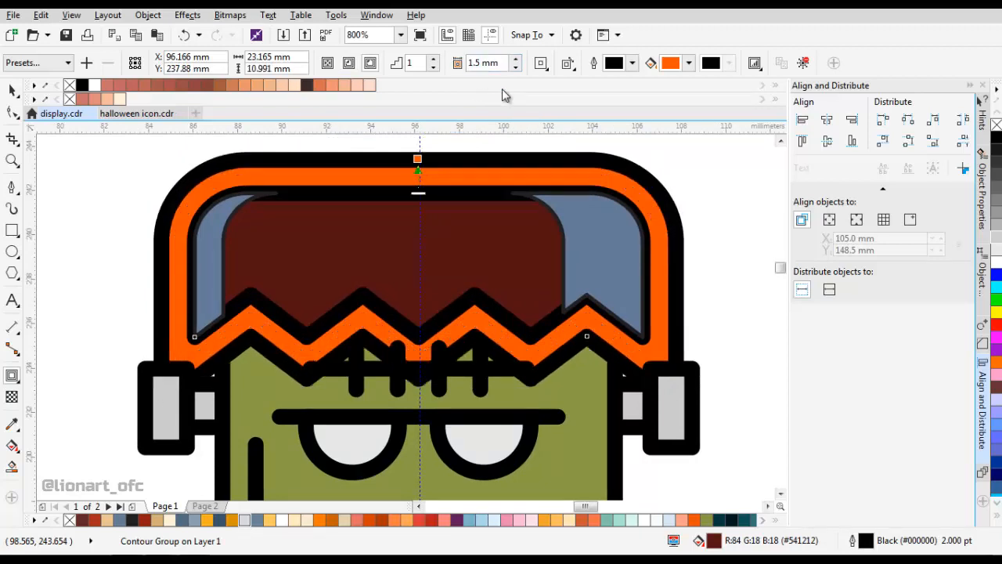
pyautogui.scroll(-1, 655, 287)
pyautogui.press('space')
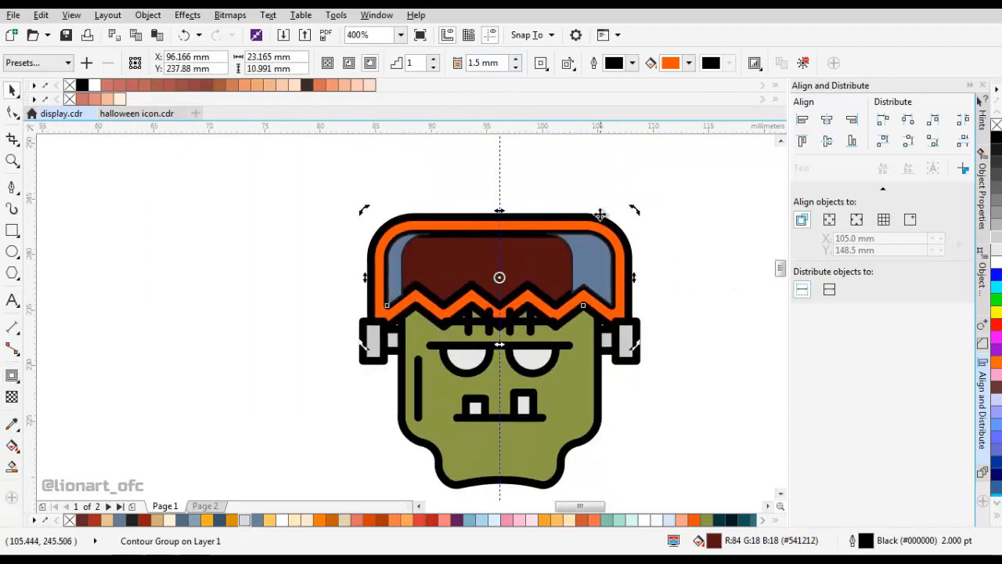
pyautogui.rightClick(577, 229)
pyautogui.click(547, 209)
pyautogui.click(546, 209)
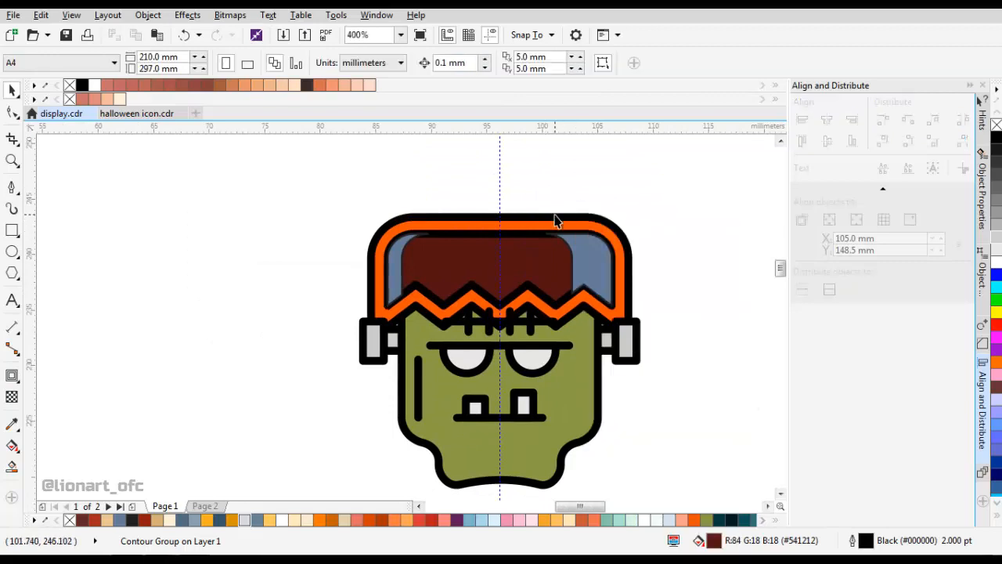
pyautogui.rightClick(556, 215)
pyautogui.click(595, 242)
pyautogui.scroll(1, 601, 320)
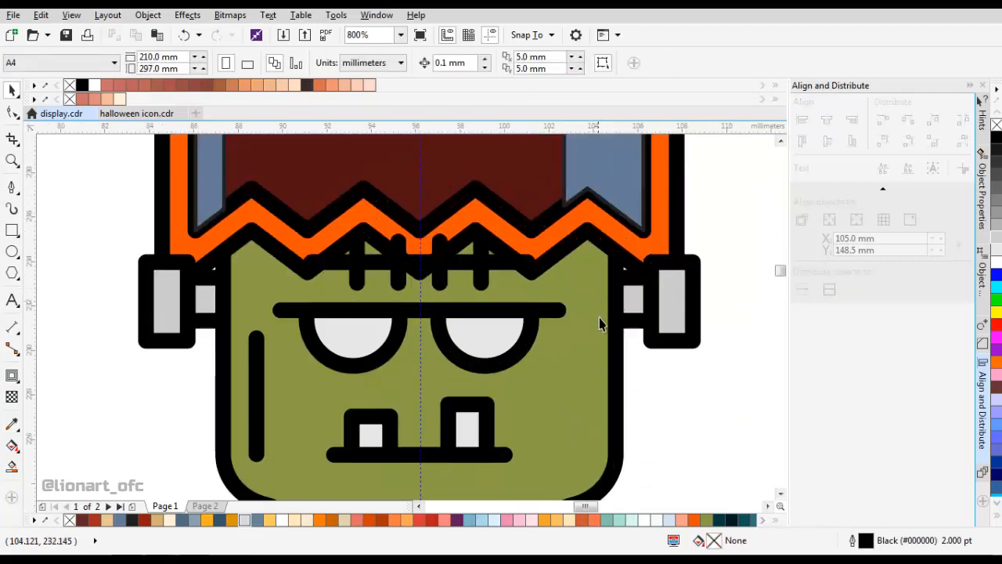
# Duplicate the green head shape about 2.3 mm to the left and remove the copy's fill.
pyautogui.click(600, 315)
pyautogui.scroll(-1, 600, 315)
pyautogui.moveTo(594, 313); pyautogui.dragTo(567, 315)
pyautogui.scroll(1, 559, 359)
pyautogui.scroll(-1, 572, 361)
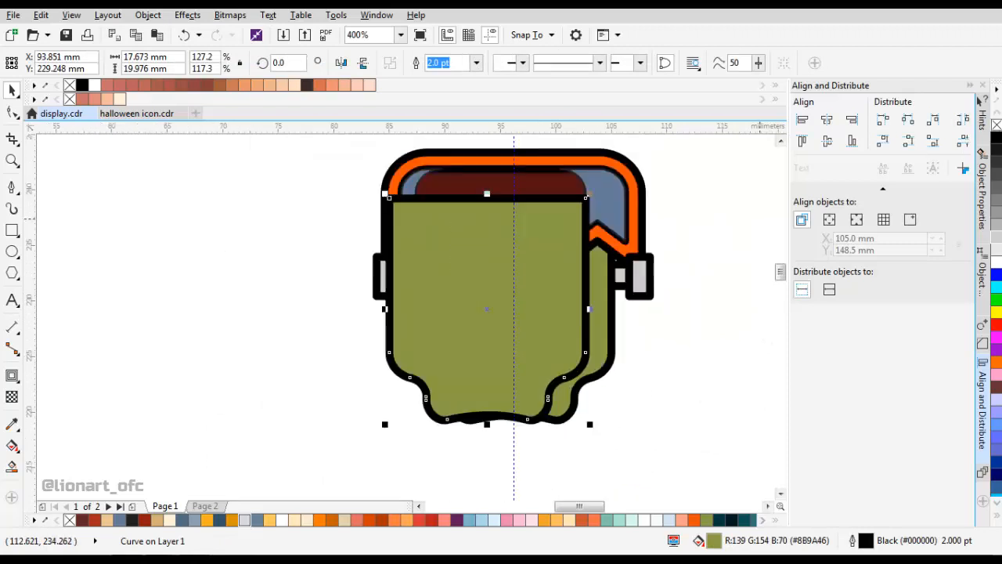
pyautogui.click(997, 125)
pyautogui.moveTo(581, 259); pyautogui.dragTo(576, 290)
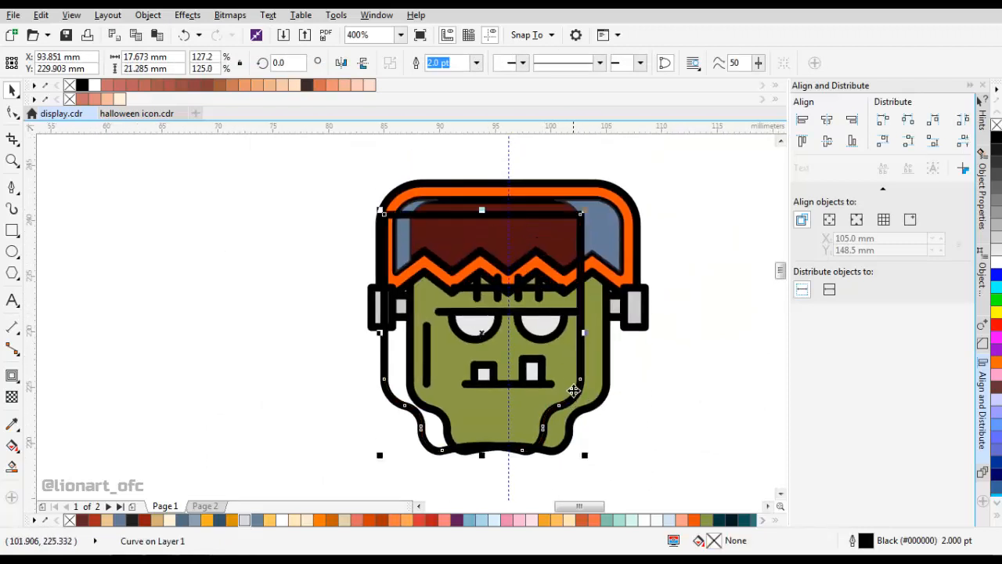
# Raise the head copy's lower-right jaw curve nodes by about 0.9 mm.
pyautogui.press('F10')
pyautogui.moveTo(611, 433); pyautogui.dragTo(611, 432)
pyautogui.scroll(1, 570, 419)
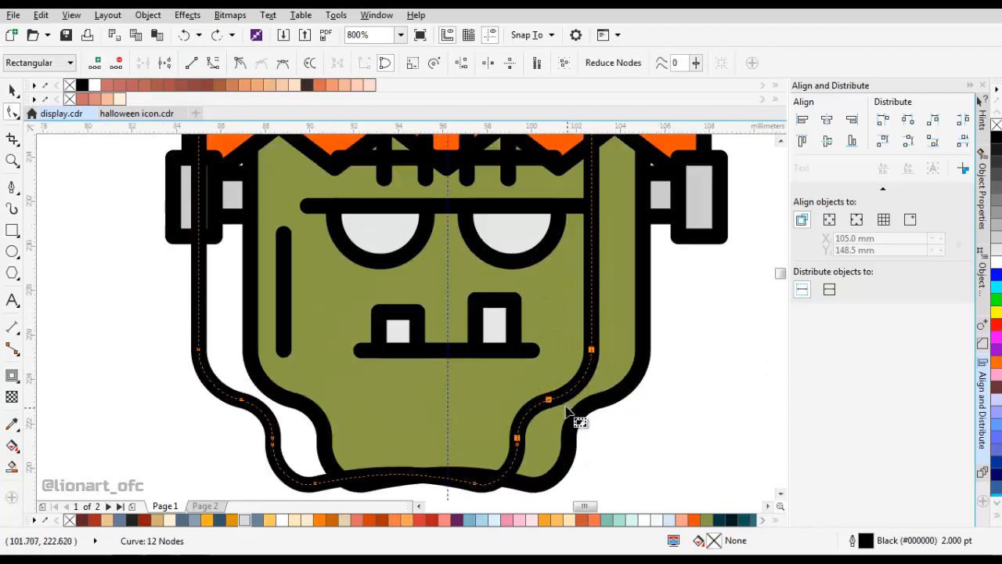
pyautogui.moveTo(550, 398); pyautogui.dragTo(550, 379)
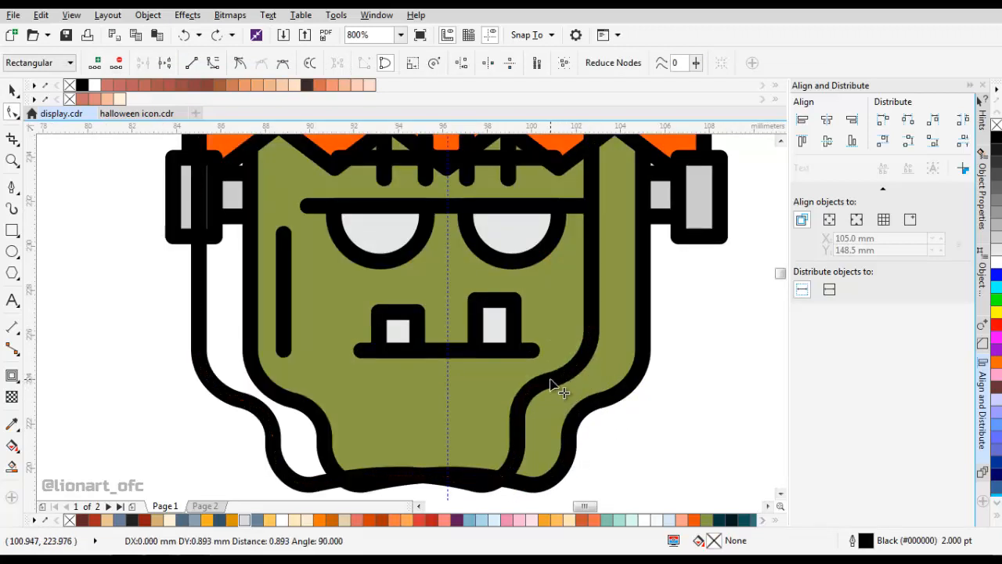
pyautogui.scroll(-1, 551, 378)
pyautogui.press('space')
pyautogui.moveTo(608, 251); pyautogui.dragTo(608, 266)
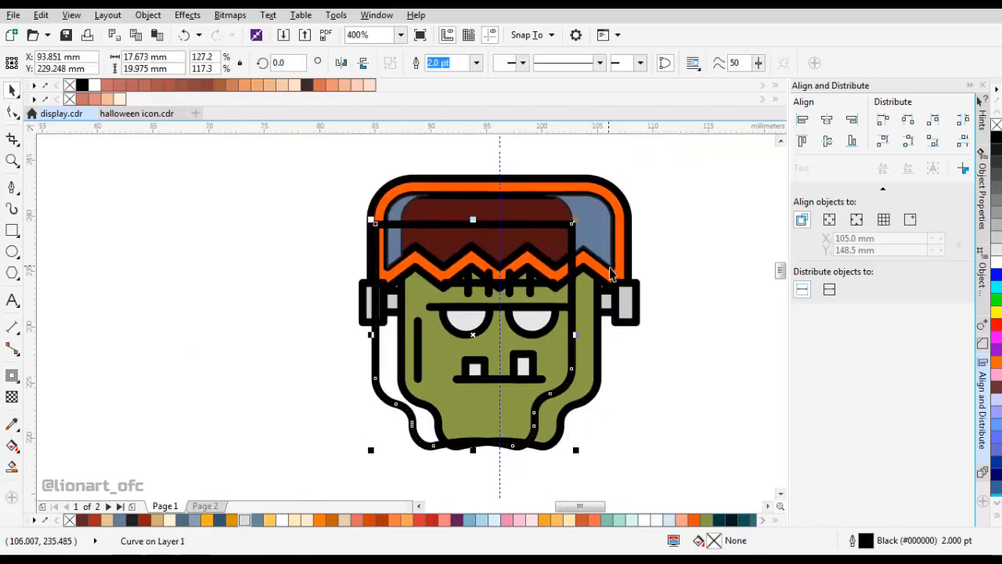
# Try to weld the unfilled head copy to the separated hair contour.
pyautogui.keyDown('shift'); pyautogui.click(625, 264); pyautogui.keyUp('shift')
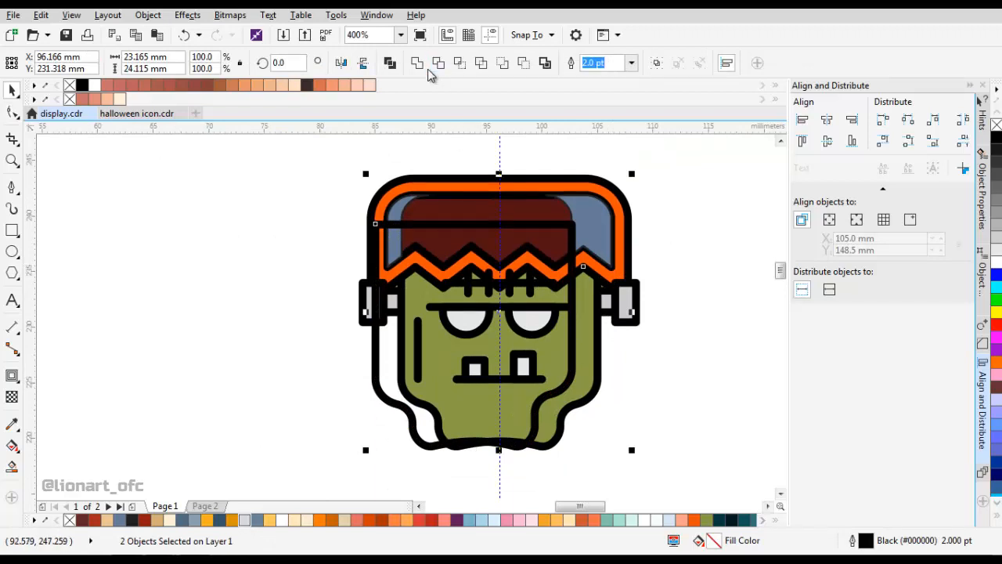
pyautogui.click(417, 63)
pyautogui.click(996, 125)
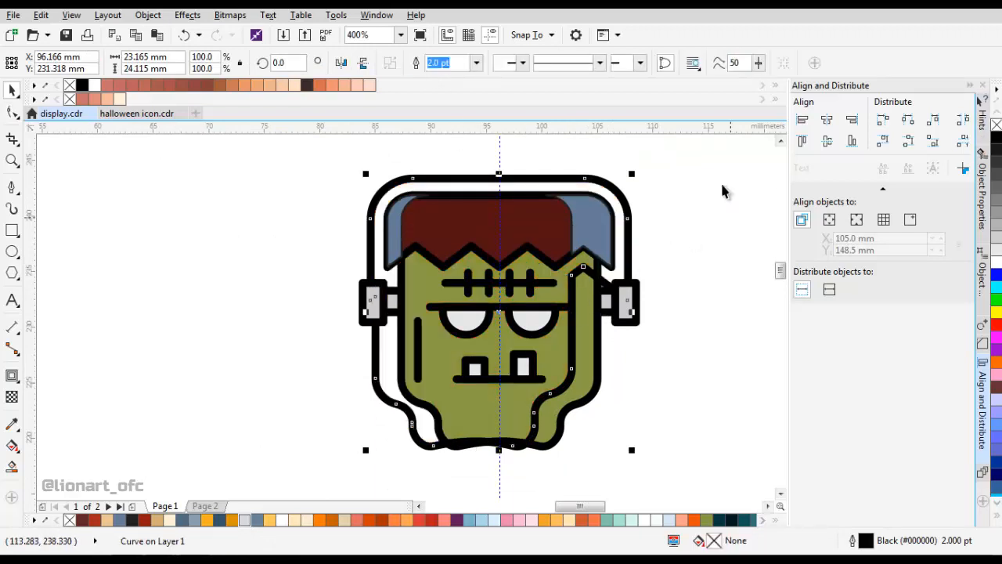
pyautogui.hotkey('ctrl', 'z')
pyautogui.hotkey('ctrl', 'z')
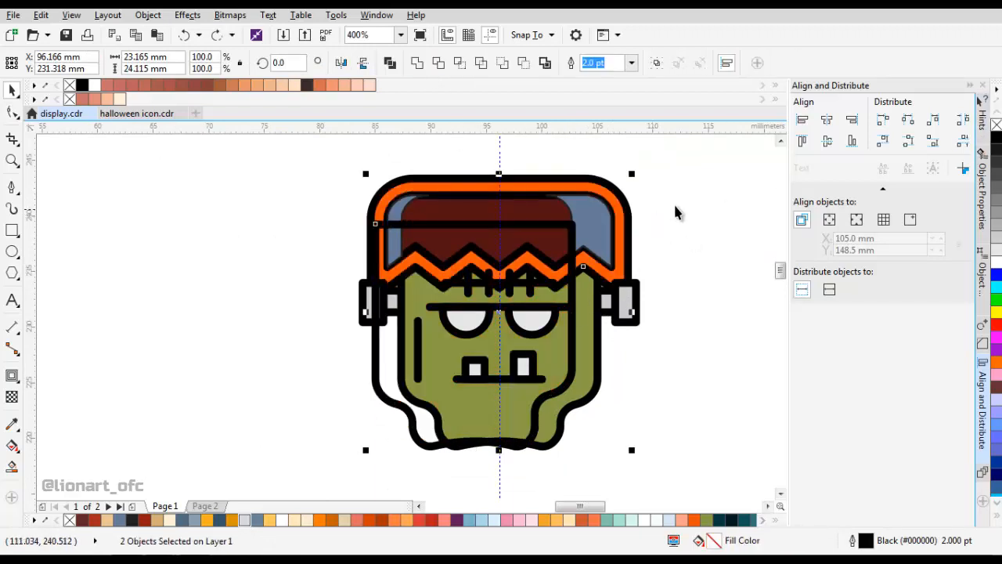
# Intersect the separated hair contour with the green head shape and delete the orange contour.
pyautogui.click(675, 209)
pyautogui.scroll(-1, 624, 267)
pyautogui.click(570, 319)
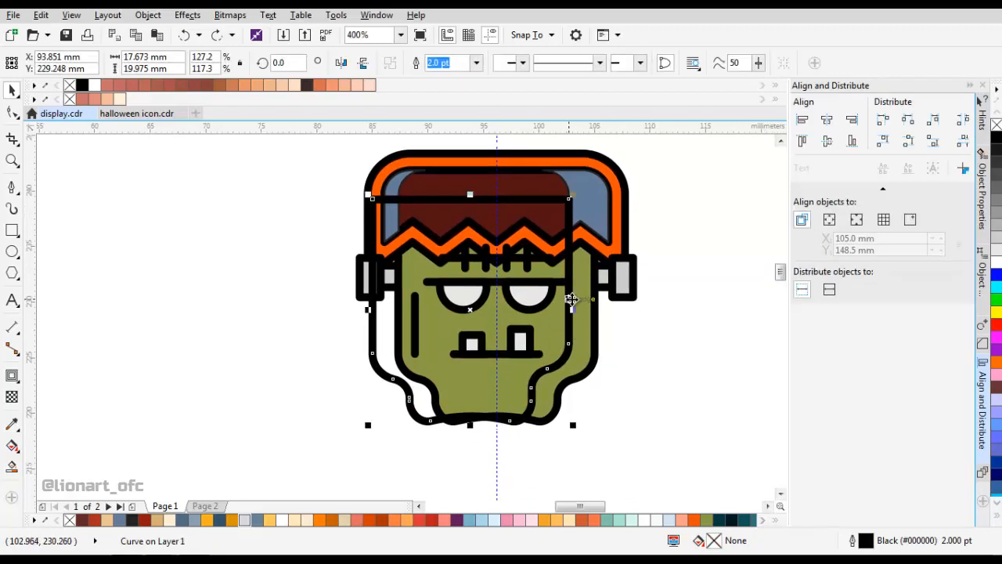
pyautogui.click(625, 213)
pyautogui.keyDown('shift'); pyautogui.click(593, 303); pyautogui.keyUp('shift')
pyautogui.click(459, 63)
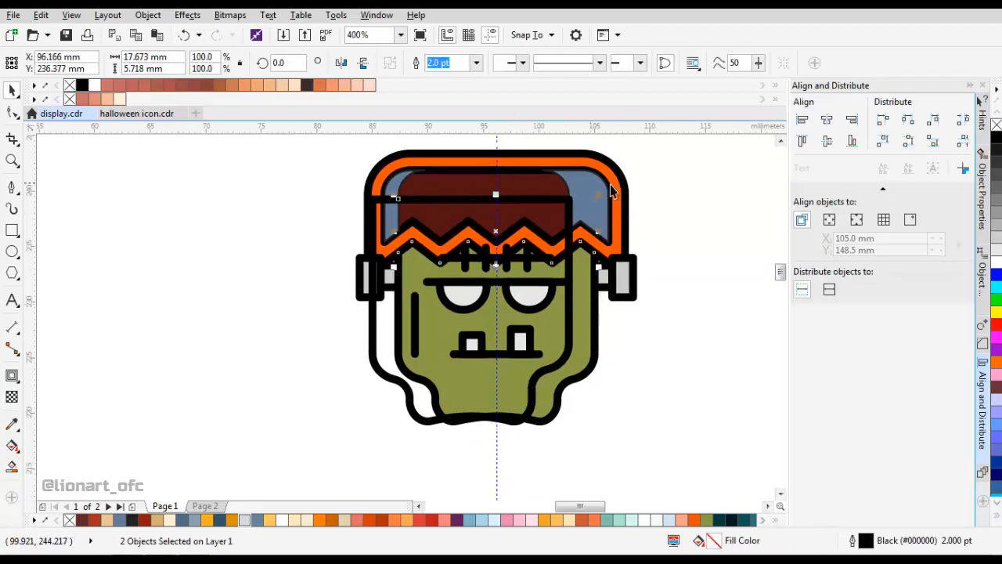
pyautogui.moveTo(621, 183); pyautogui.dragTo(416, 234)
pyautogui.press('Delete')
# Smart Fill the strip along the head's right side with blue-grey and delete the unfilled head copy.
pyautogui.click(571, 296)
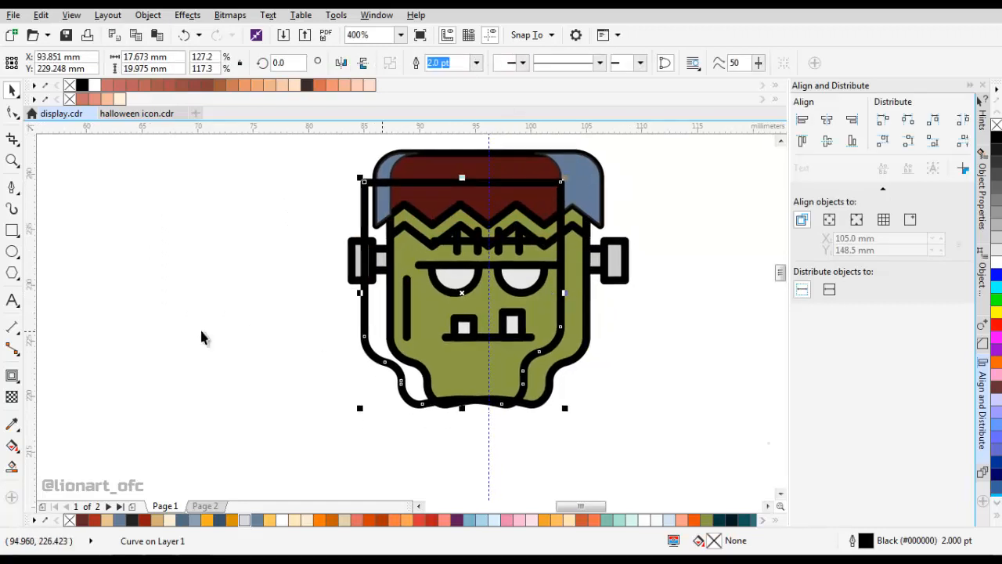
pyautogui.click(12, 469)
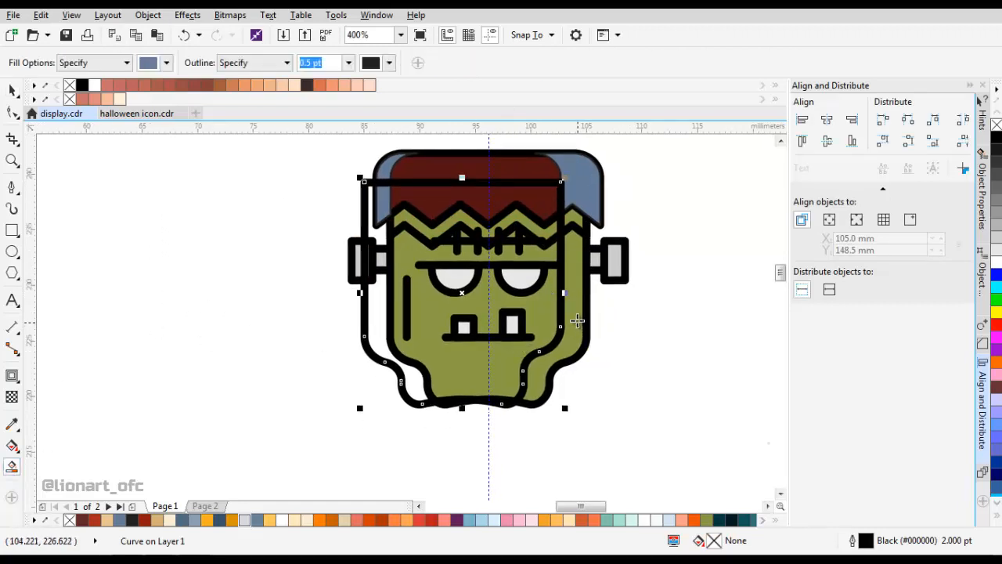
pyautogui.click(577, 321)
pyautogui.press('space')
pyautogui.moveTo(556, 306); pyautogui.dragTo(463, 322)
pyautogui.hotkey('ctrl', 'z')
pyautogui.moveTo(364, 330); pyautogui.dragTo(242, 367)
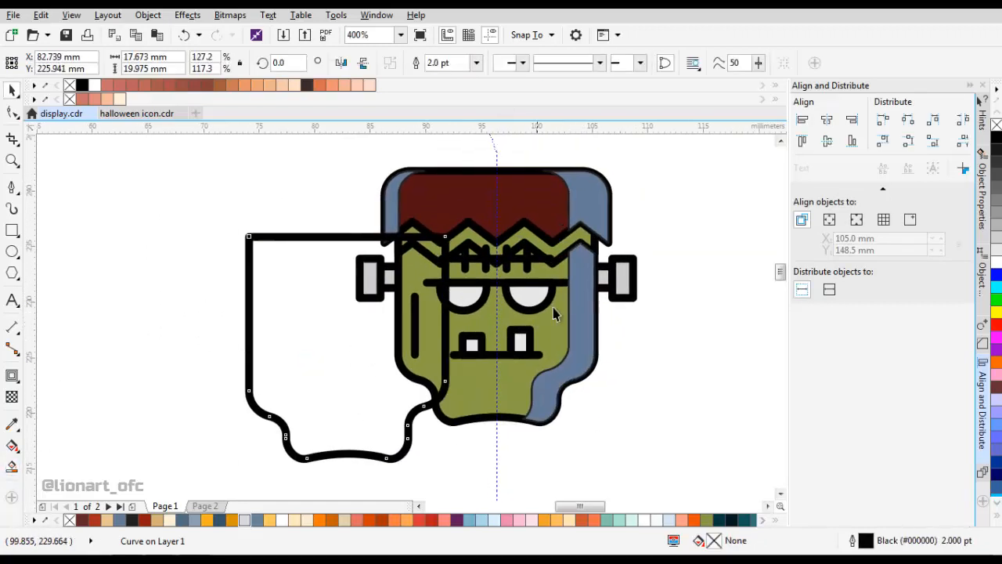
pyautogui.press('Delete')
# Weld the head's right-side strip to the zigzag band below the hair.
pyautogui.click(576, 276)
pyautogui.scroll(1, 556, 257)
pyautogui.keyDown('shift'); pyautogui.click(555, 229); pyautogui.keyUp('shift')
pyautogui.click(417, 64)
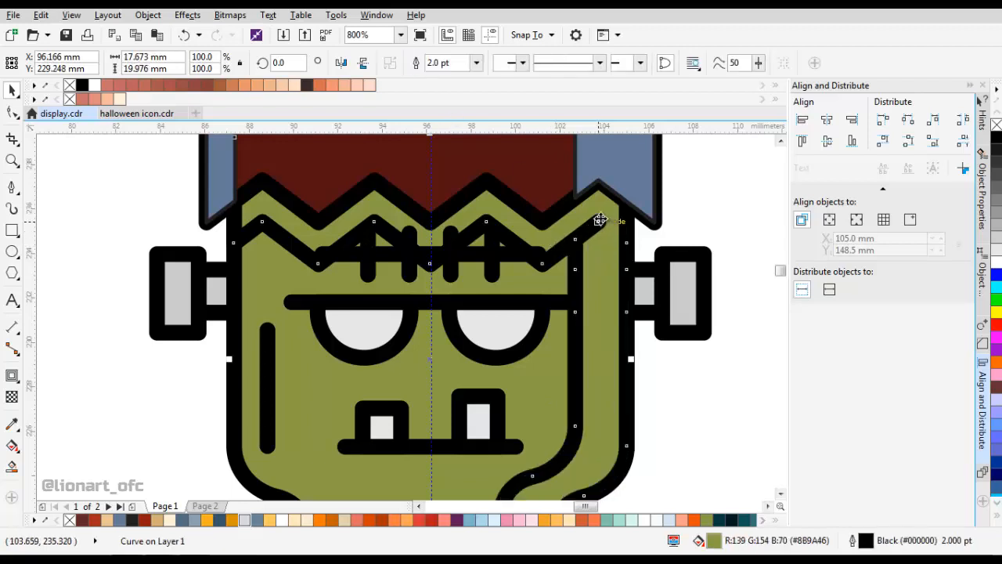
# Remove the welded shadow's rightmost zigzag peak and extend the zigzag's end up to the side strip's inner edge.
pyautogui.press('F10')
pyautogui.scroll(1, 600, 220)
pyautogui.click(590, 225)
pyautogui.hotkey('ctrl', 'k')
pyautogui.moveTo(589, 195); pyautogui.dragTo(619, 252)
pyautogui.press('Delete')
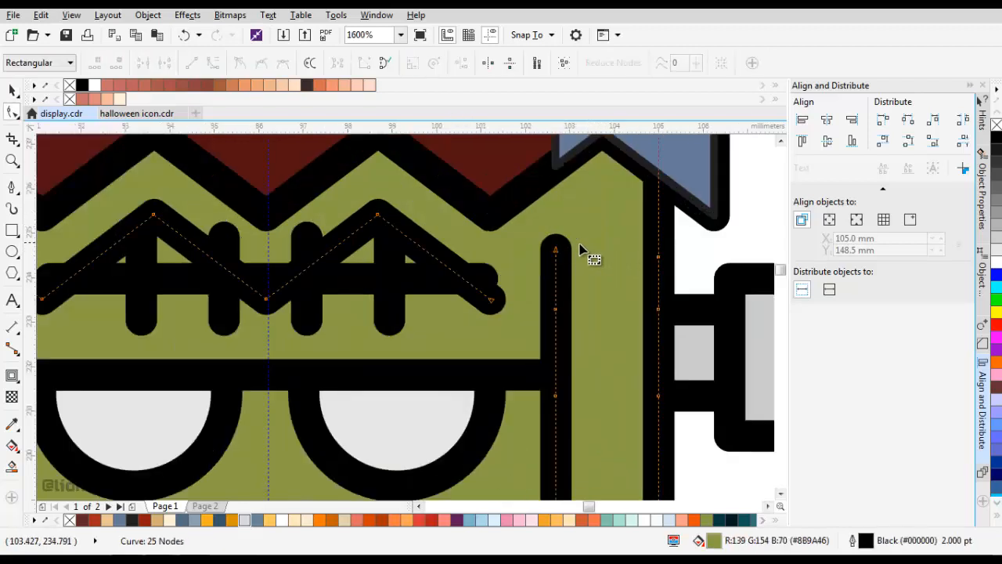
pyautogui.scroll(1, 541, 275)
pyautogui.moveTo(650, 203); pyautogui.dragTo(558, 272)
pyautogui.scroll(-2, 557, 271)
pyautogui.scroll(1, 538, 258)
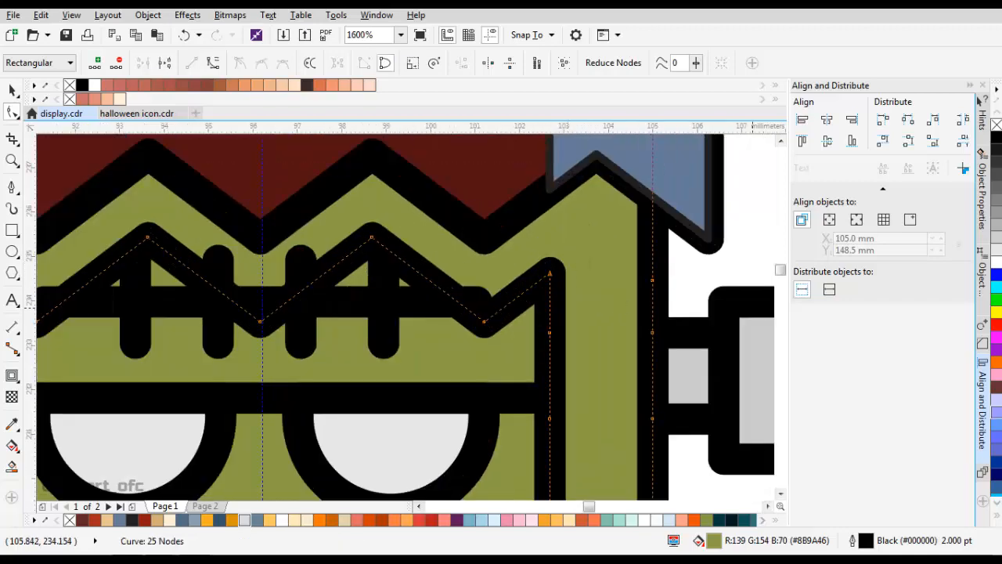
# Delete the extra nodes on the shadow strip's inner edge and fillet its upper corner with a 0.5 mm radius.
pyautogui.click(983, 344)
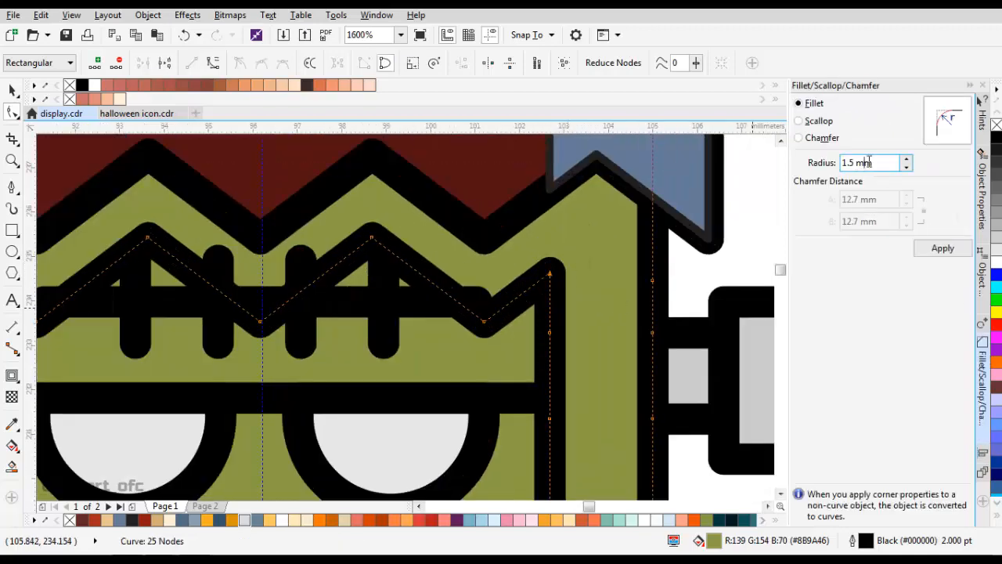
pyautogui.click(889, 164)
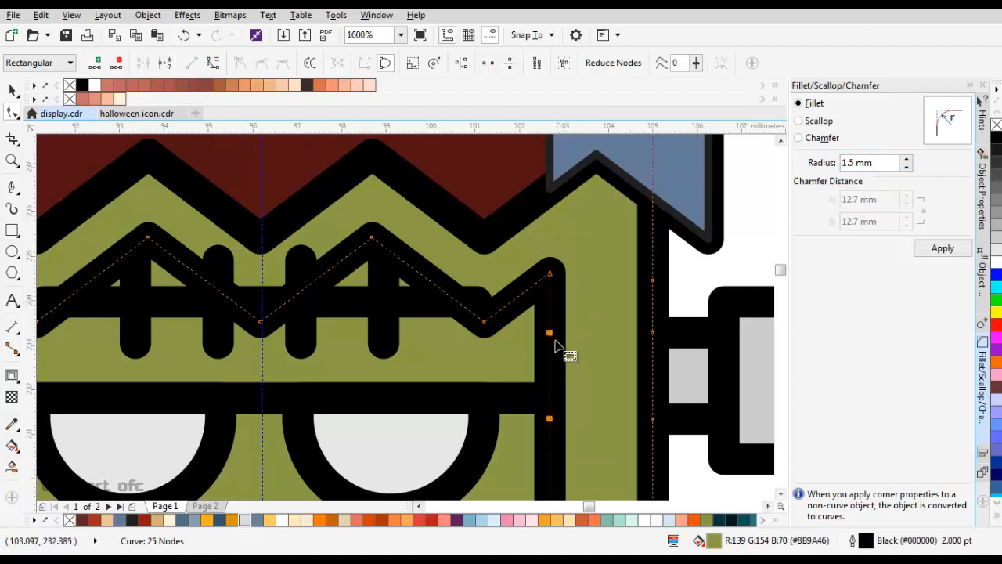
pyautogui.press('Delete')
pyautogui.click(883, 165)
pyautogui.scroll(-1, 883, 165)
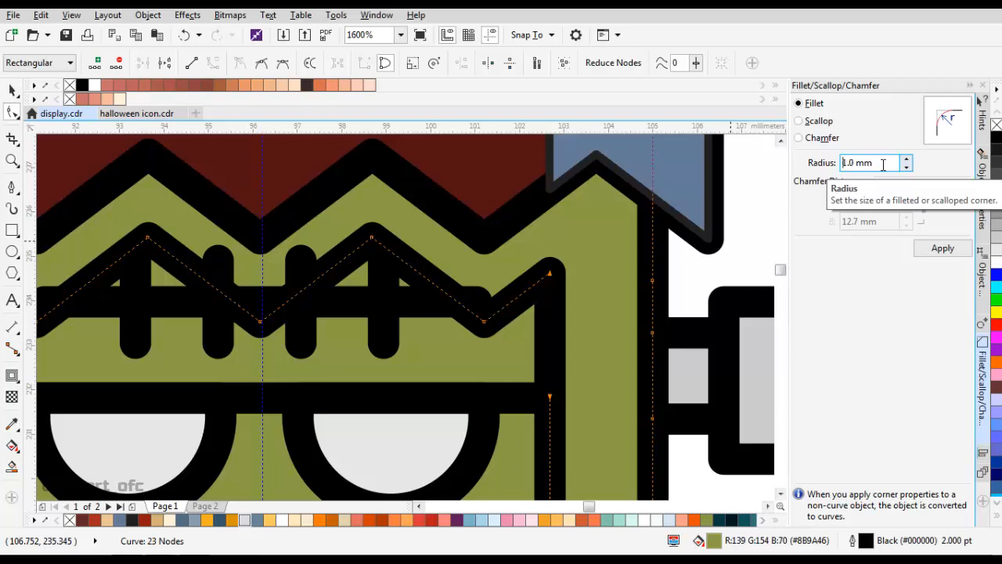
pyautogui.click(941, 248)
pyautogui.scroll(-2, 579, 282)
pyautogui.press('space')
pyautogui.scroll(-2, 559, 254)
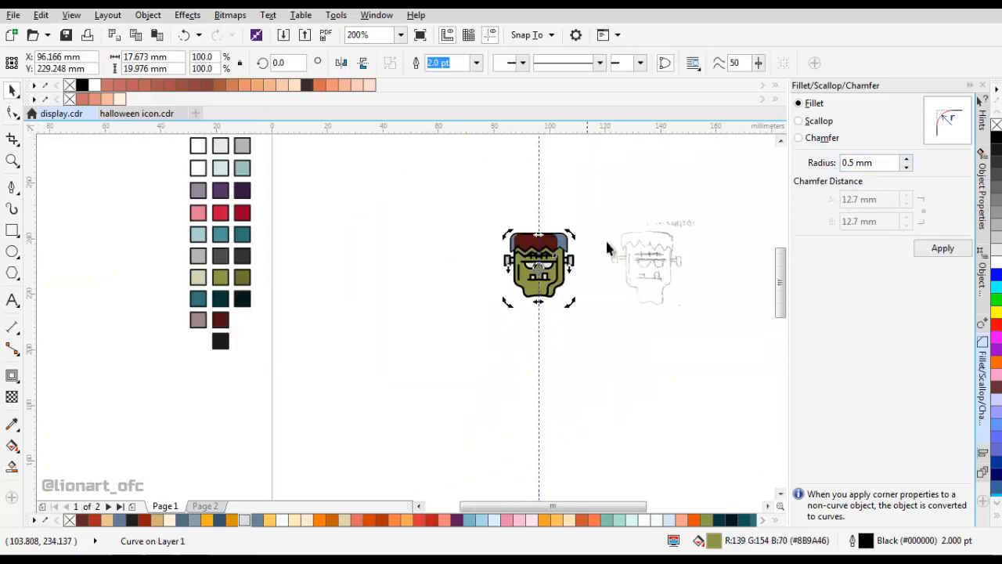
pyautogui.click(608, 248)
# Duplicate the green head shape about 1.3 mm to the right.
pyautogui.scroll(1, 570, 240)
pyautogui.scroll(1, 529, 351)
pyautogui.click(421, 288)
pyautogui.moveTo(421, 285); pyautogui.dragTo(438, 325)
pyautogui.scroll(1, 437, 326)
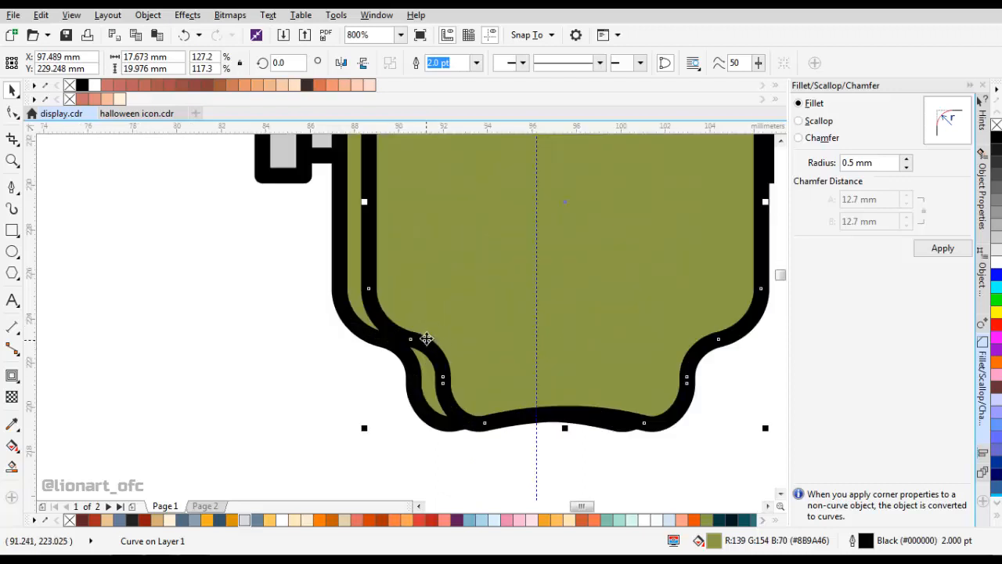
# Raise the lower-left jaw curve nodes of the shifted head copy.
pyautogui.press('F10')
pyautogui.moveTo(458, 377); pyautogui.dragTo(446, 369)
pyautogui.scroll(1, 407, 282)
pyautogui.moveTo(352, 344); pyautogui.dragTo(353, 308)
pyautogui.scroll(-2, 354, 308)
pyautogui.press('space')
# Smart Fill the strip along the head's left side with blue-grey and delete the shifted head copy.
pyautogui.click(12, 467)
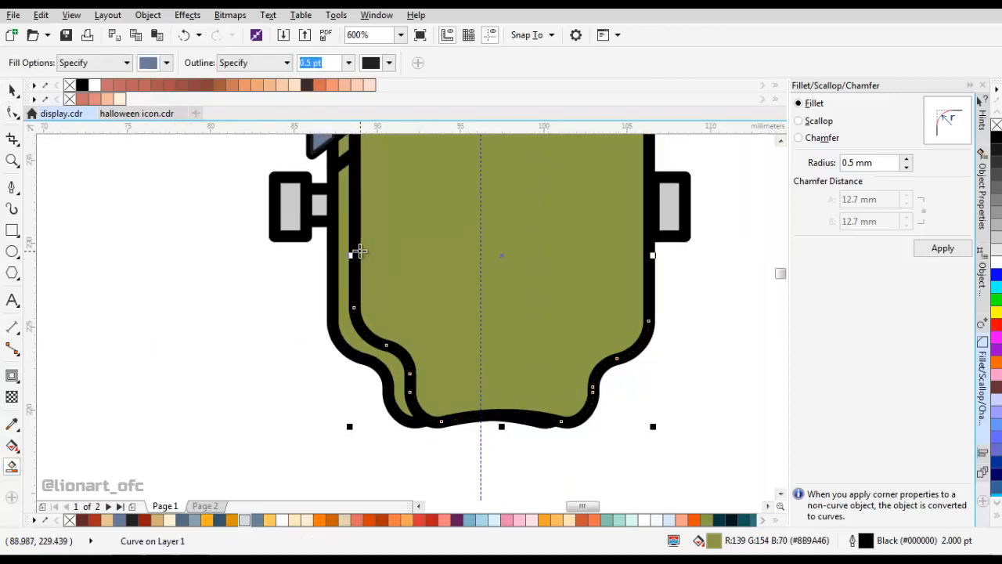
pyautogui.click(346, 263)
pyautogui.press('space')
pyautogui.moveTo(368, 262); pyautogui.dragTo(522, 308)
pyautogui.scroll(-2, 501, 313)
pyautogui.press('Delete')
# Select the eyes, brow, mouth, teeth and cheek line together and bring them to the front of the page.
pyautogui.scroll(1, 500, 314)
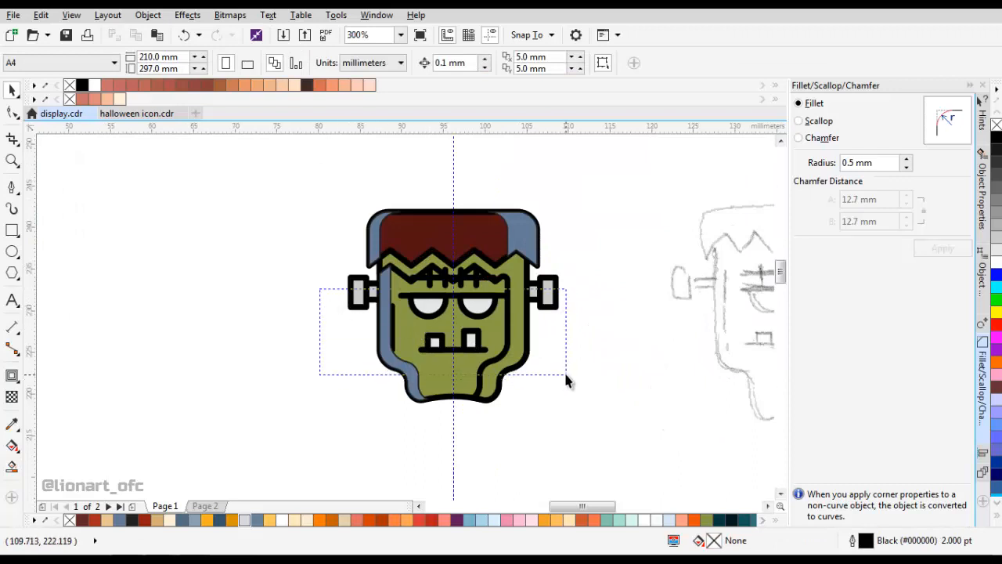
pyautogui.moveTo(566, 376); pyautogui.dragTo(566, 376)
pyautogui.scroll(1, 481, 301)
pyautogui.rightClick(482, 301)
pyautogui.moveTo(580, 415)
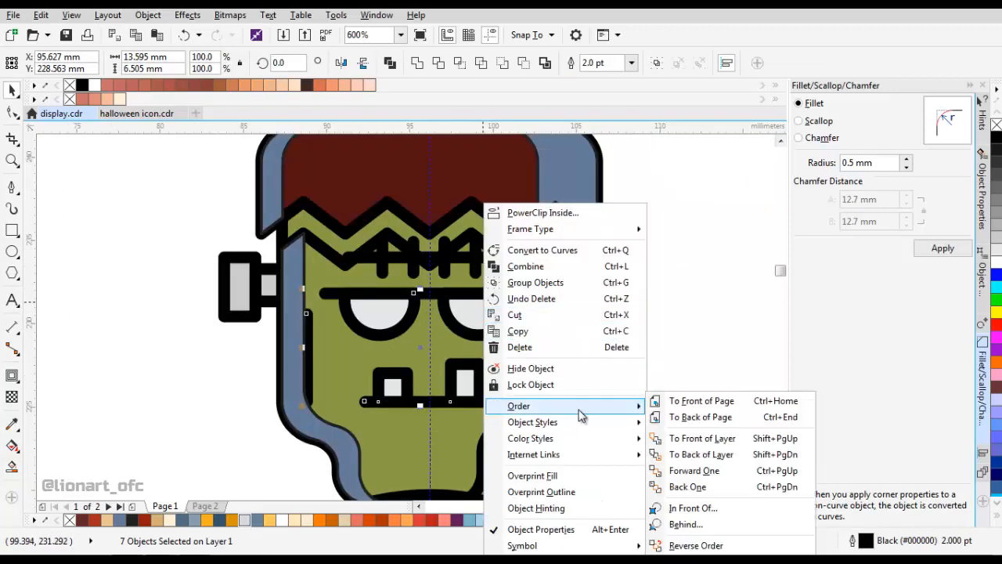
pyautogui.click(707, 402)
pyautogui.scroll(-2, 547, 306)
pyautogui.click(574, 286)
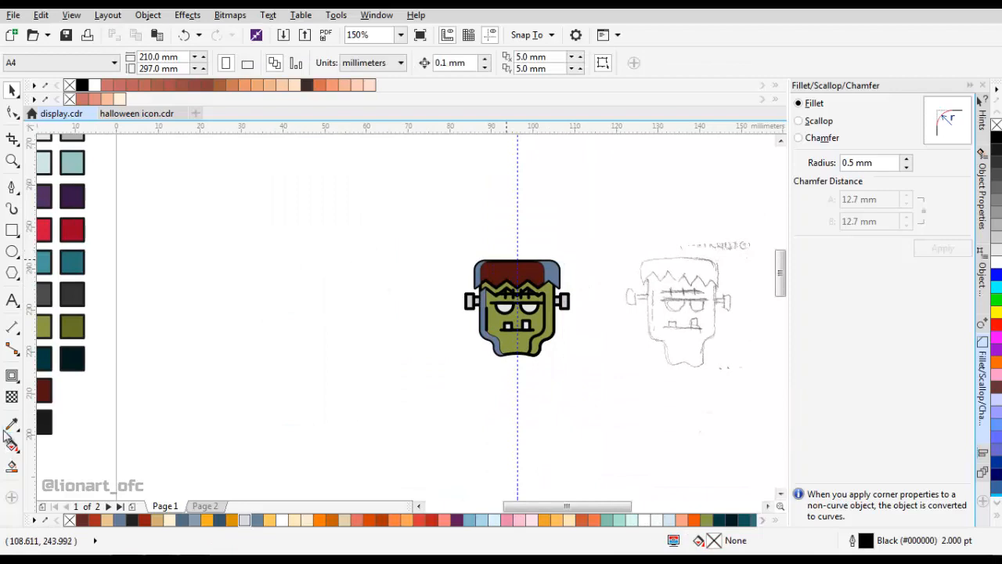
# Fill the face's right-side and hair shadow with the dark olive sampled from the colour swatches.
pyautogui.click(11, 425)
pyautogui.click(74, 327)
pyautogui.scroll(1, 551, 315)
pyautogui.click(545, 310)
pyautogui.scroll(-1, 598, 333)
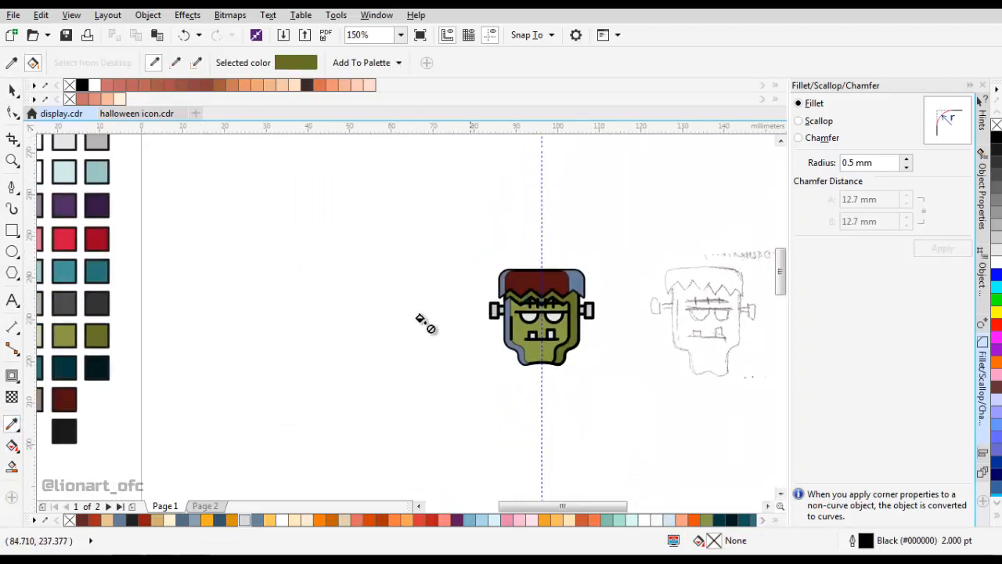
# Fill the face's left highlight strip with the pale green sampled from the colour swatches.
pyautogui.moveTo(400, 319); pyautogui.dragTo(425, 324)
pyautogui.click(242, 329)
pyautogui.scroll(2, 567, 315)
pyautogui.click(515, 279)
pyautogui.scroll(-1, 514, 279)
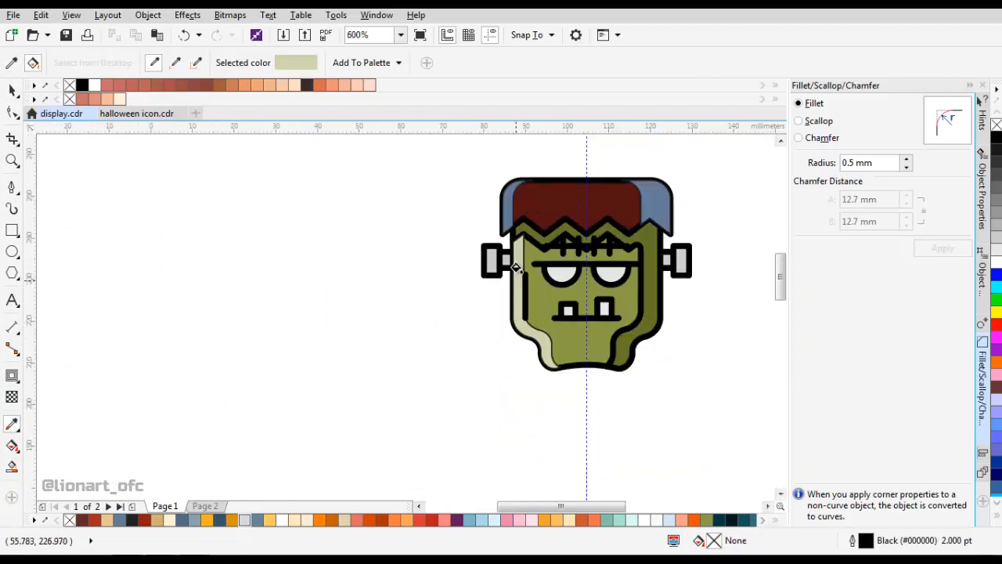
# Fill the hair's left highlight strip with the greyish mauve sampled from the colour swatches.
pyautogui.scroll(-2, 514, 266)
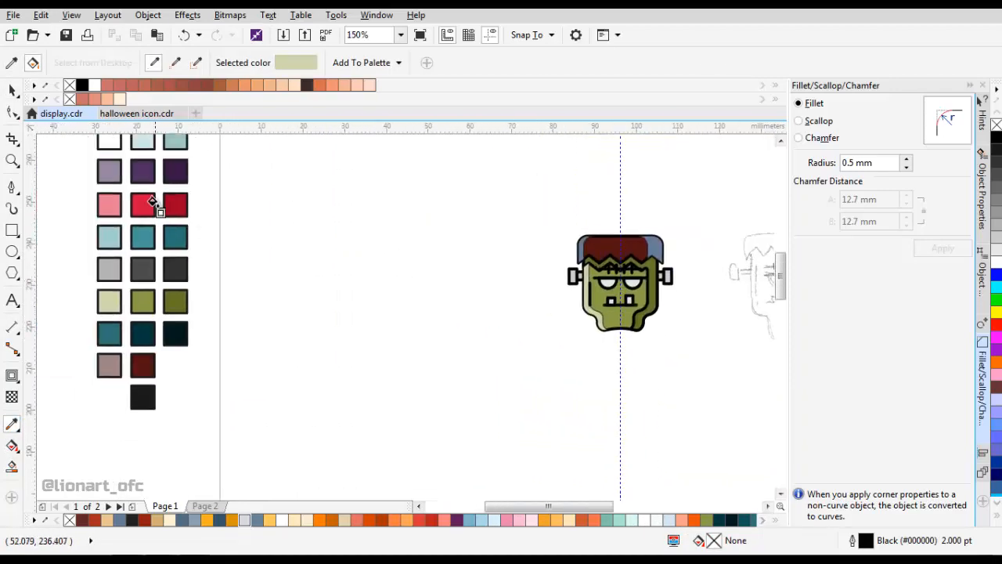
pyautogui.keyDown('shift'); pyautogui.click(114, 364); pyautogui.keyUp('shift')
pyautogui.scroll(2, 595, 252)
pyautogui.click(537, 242)
pyautogui.scroll(-2, 540, 240)
# Fill the hair's right-side shadow with very dark maroon, #380808.
pyautogui.moveTo(618, 238); pyautogui.dragTo(435, 256)
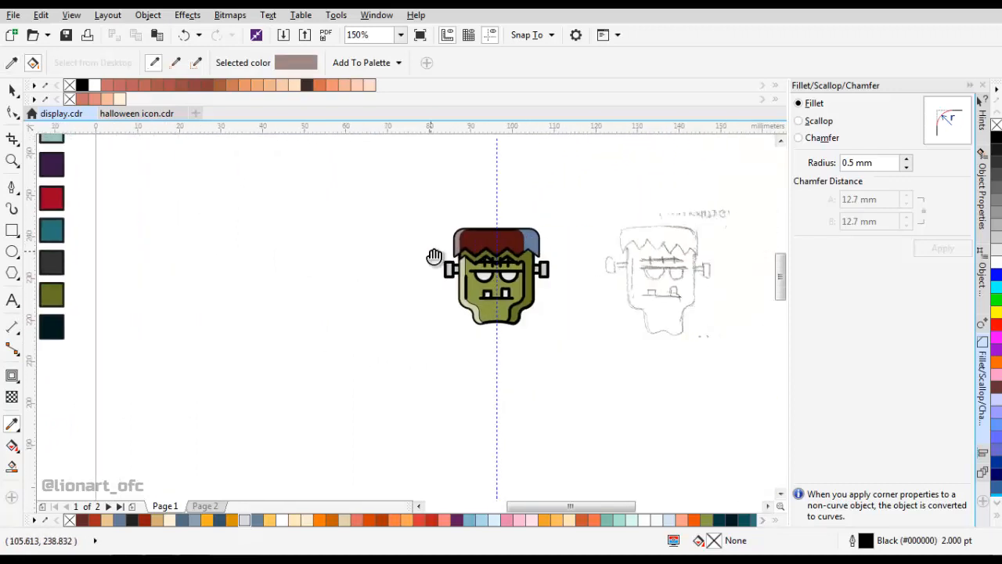
pyautogui.scroll(-1, 378, 292)
pyautogui.scroll(3, 505, 264)
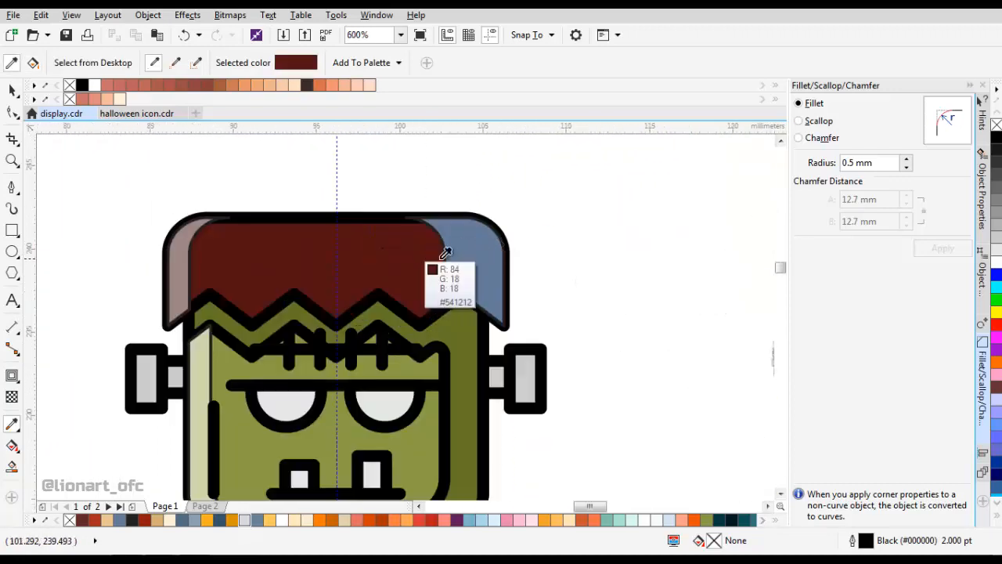
pyautogui.press('space')
pyautogui.click(475, 261)
pyautogui.doubleClick(712, 544)
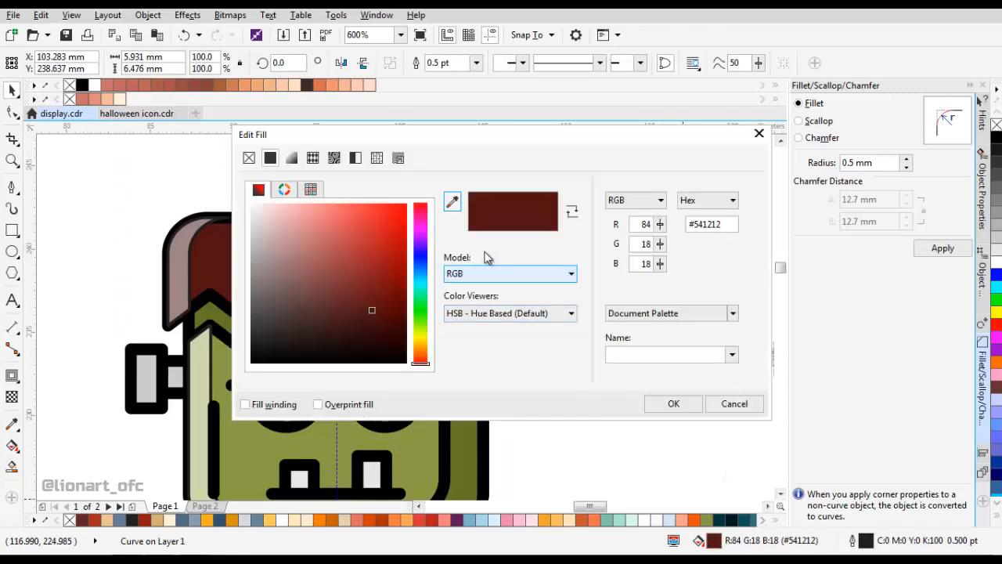
pyautogui.click(385, 329)
pyautogui.click(674, 403)
pyautogui.scroll(-1, 551, 324)
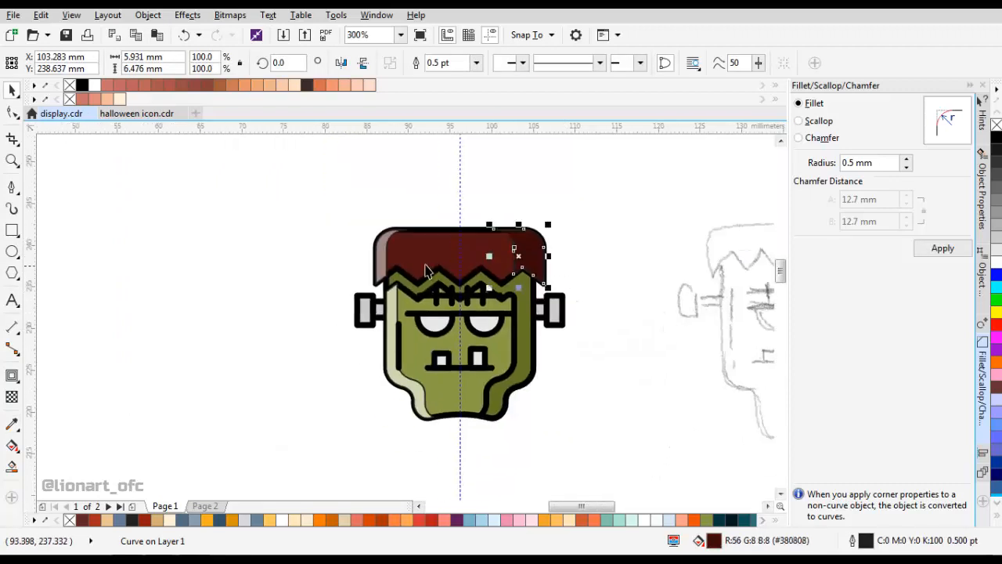
# Remove the outlines from the four highlight and shadow shapes on the hair and face.
pyautogui.scroll(1, 404, 324)
pyautogui.keyDown('shift'); pyautogui.click(378, 299); pyautogui.keyUp('shift')
pyautogui.scroll(-1, 382, 302)
pyautogui.scroll(1, 440, 401)
pyautogui.keyDown('shift'); pyautogui.click(520, 355); pyautogui.keyUp('shift')
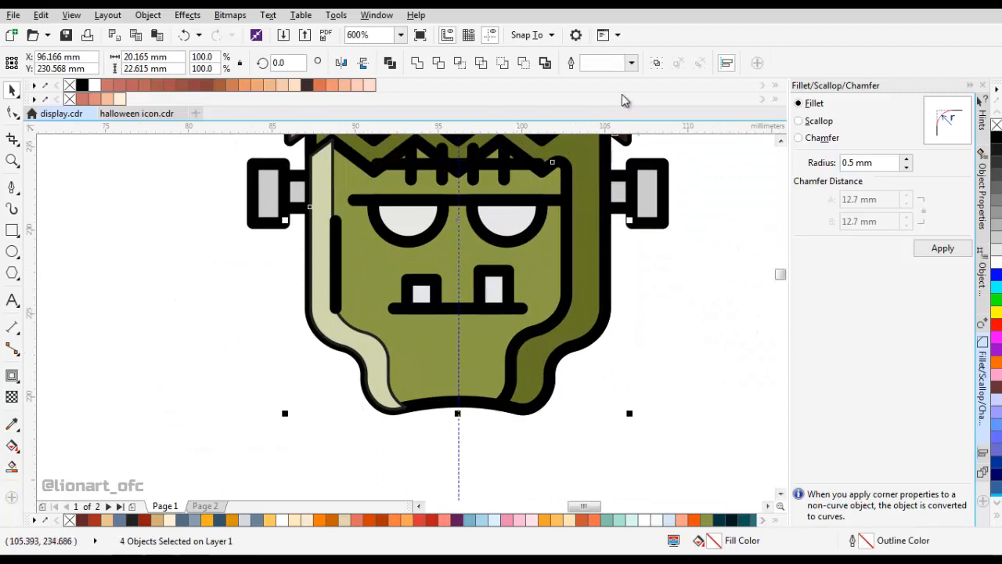
pyautogui.click(632, 64)
pyautogui.click(628, 81)
pyautogui.scroll(-1, 550, 276)
pyautogui.click(655, 194)
pyautogui.moveTo(654, 194); pyautogui.dragTo(599, 259)
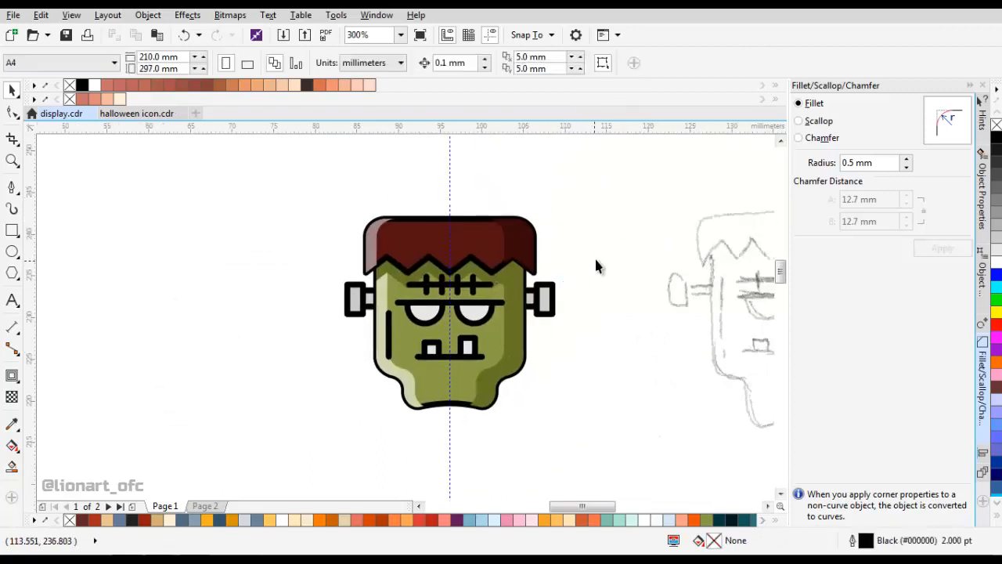
# Stretch both neck bolt heads vertically to about 4.2 mm high.
pyautogui.scroll(1, 475, 253)
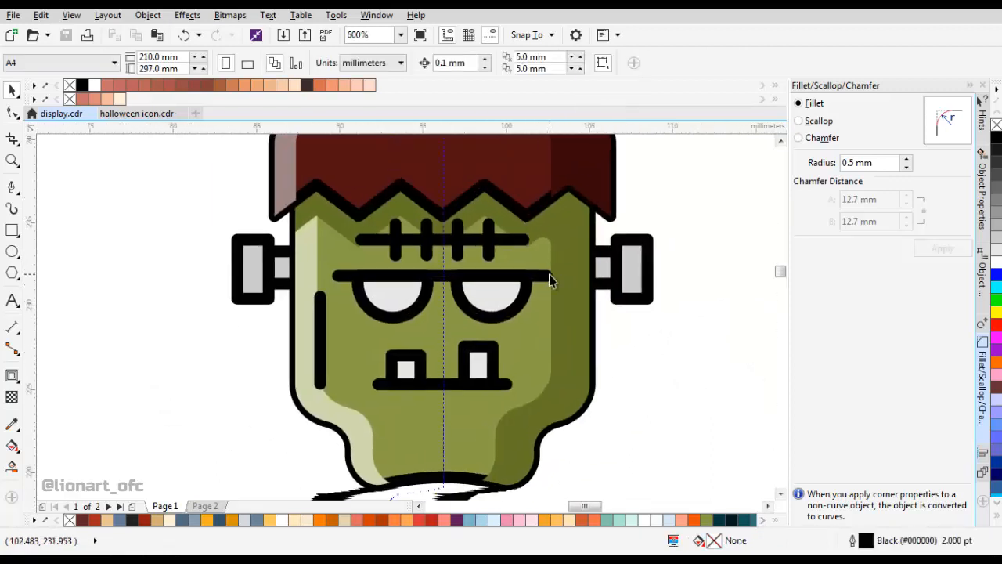
pyautogui.scroll(1, 245, 267)
pyautogui.click(245, 267)
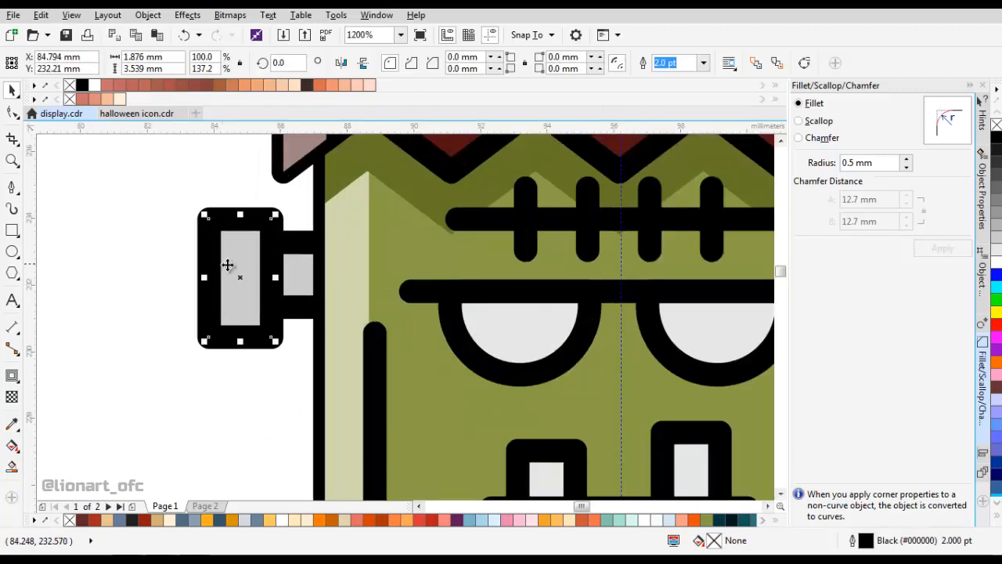
pyautogui.scroll(-1, 459, 276)
pyautogui.keyDown('shift'); pyautogui.click(460, 276); pyautogui.keyUp('shift')
pyautogui.scroll(1, 459, 275)
pyautogui.scroll(-1, 460, 276)
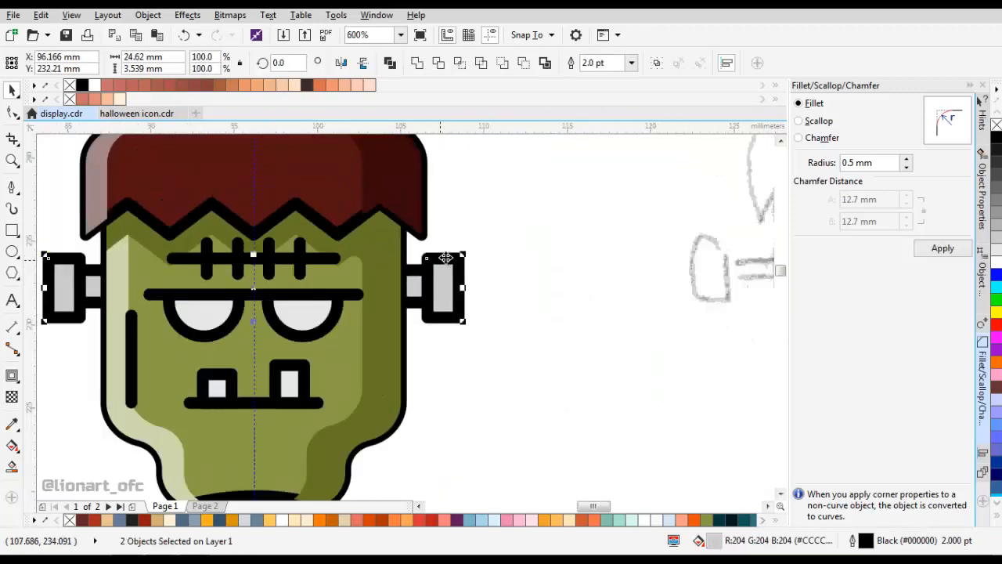
pyautogui.hscroll(-1, 312, 253)
pyautogui.moveTo(312, 253); pyautogui.dragTo(311, 246)
pyautogui.click(600, 215)
# Create shortened copies of the bolt heads: a top section about 1.26 mm high on the left, lower sections on both, the right about 2.1 mm.
pyautogui.scroll(-1, 600, 214)
pyautogui.scroll(1, 455, 251)
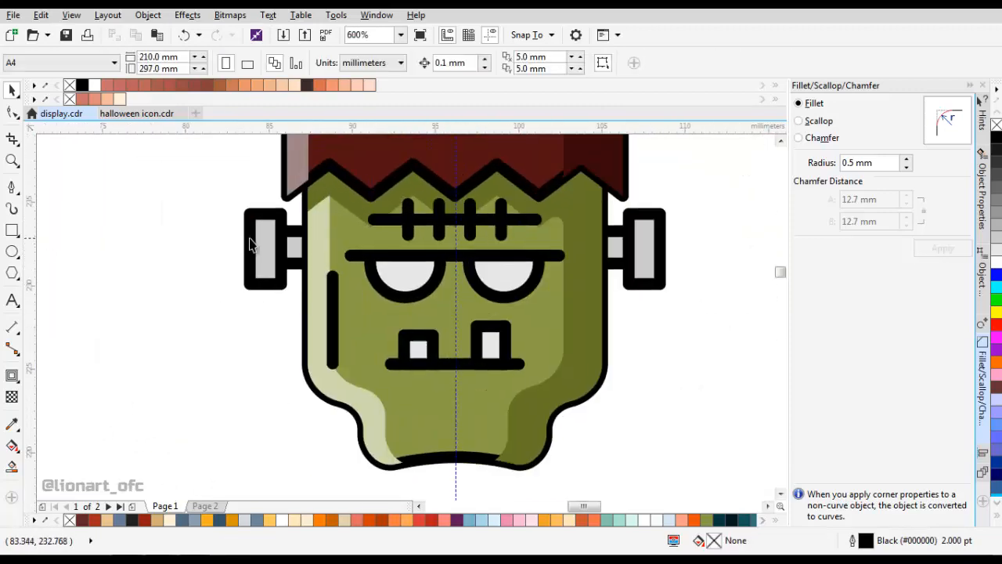
pyautogui.scroll(1, 252, 241)
pyautogui.click(279, 195)
pyautogui.moveTo(276, 315); pyautogui.dragTo(283, 241)
pyautogui.moveTo(287, 191); pyautogui.dragTo(287, 273)
pyautogui.scroll(-1, 285, 272)
pyautogui.scroll(-1, 538, 277)
pyautogui.scroll(2, 598, 271)
pyautogui.click(597, 266)
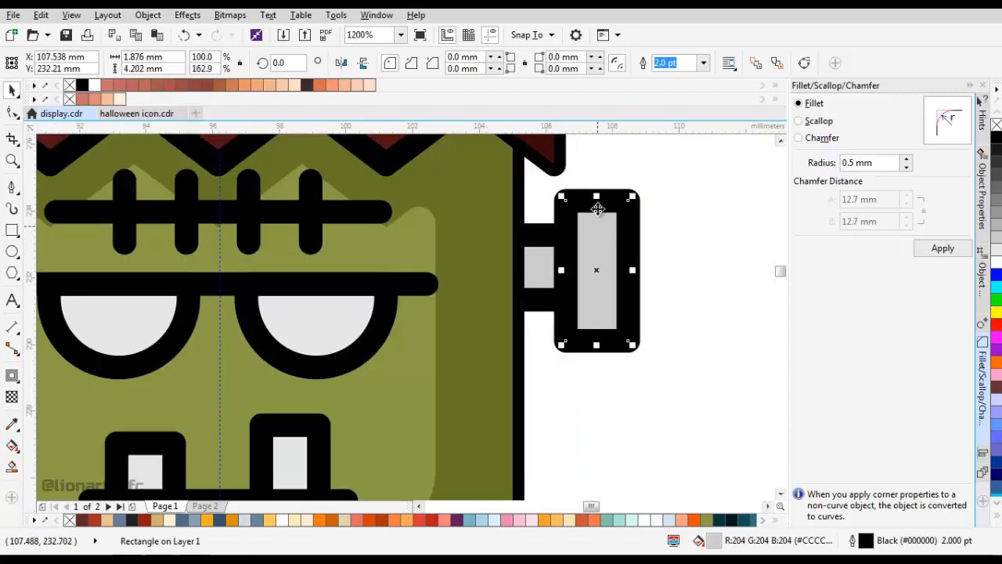
pyautogui.moveTo(597, 199); pyautogui.dragTo(597, 270)
# Make the bolt connector's lower section by intersecting it with a copy of itself offset downward, and delete the offset copy.
pyautogui.click(540, 261)
pyautogui.moveTo(540, 259); pyautogui.dragTo(690, 255)
pyautogui.moveTo(693, 254); pyautogui.dragTo(694, 289)
pyautogui.keyDown('shift'); pyautogui.click(692, 249); pyautogui.keyUp('shift')
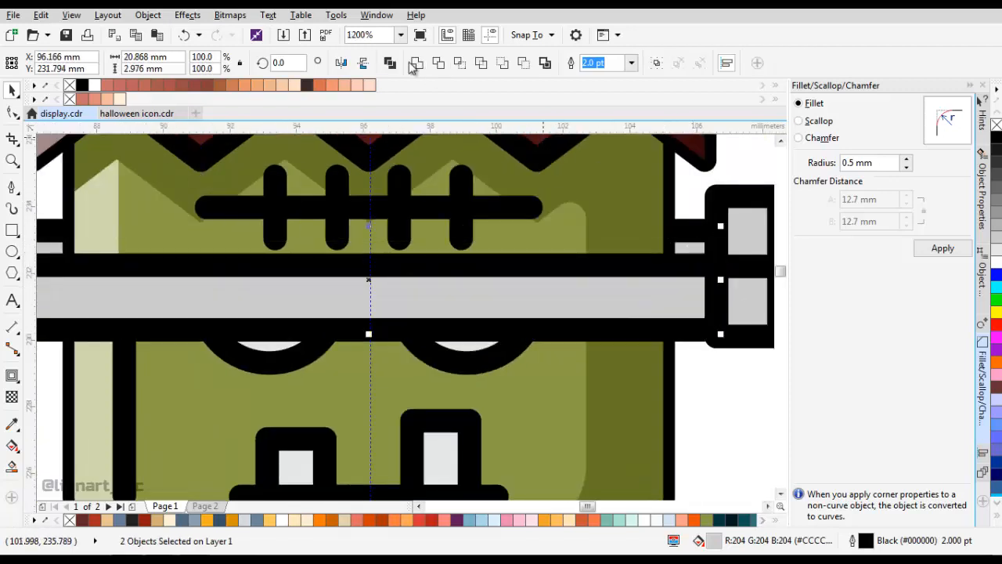
pyautogui.click(463, 64)
pyautogui.click(681, 322)
pyautogui.press('Delete')
# Fill the lower sections of both bolt heads and of the connector with medium grey, #999999.
pyautogui.scroll(-2, 680, 316)
pyautogui.scroll(1, 716, 309)
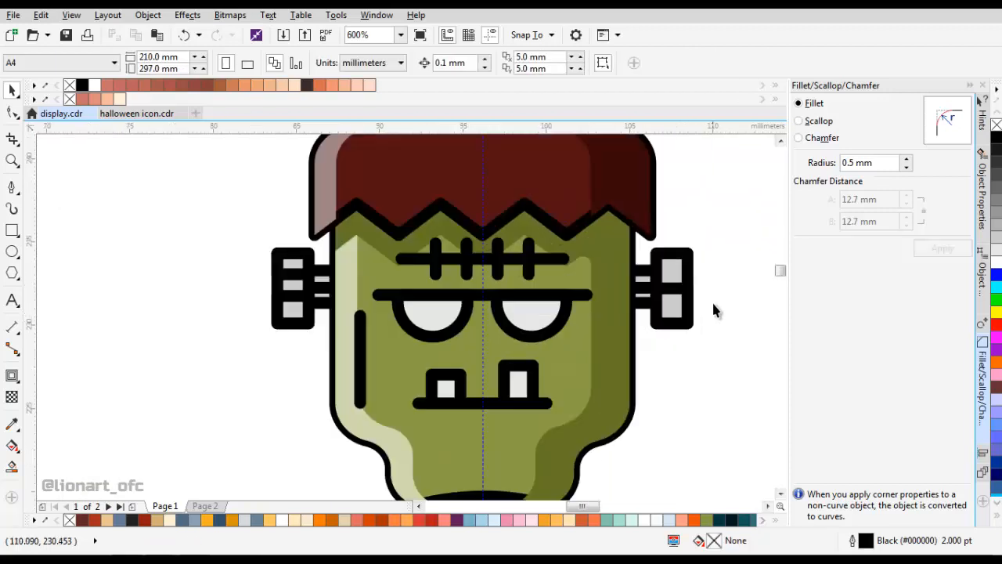
pyautogui.moveTo(703, 298); pyautogui.dragTo(640, 283)
pyautogui.scroll(1, 613, 264)
pyautogui.click(631, 293)
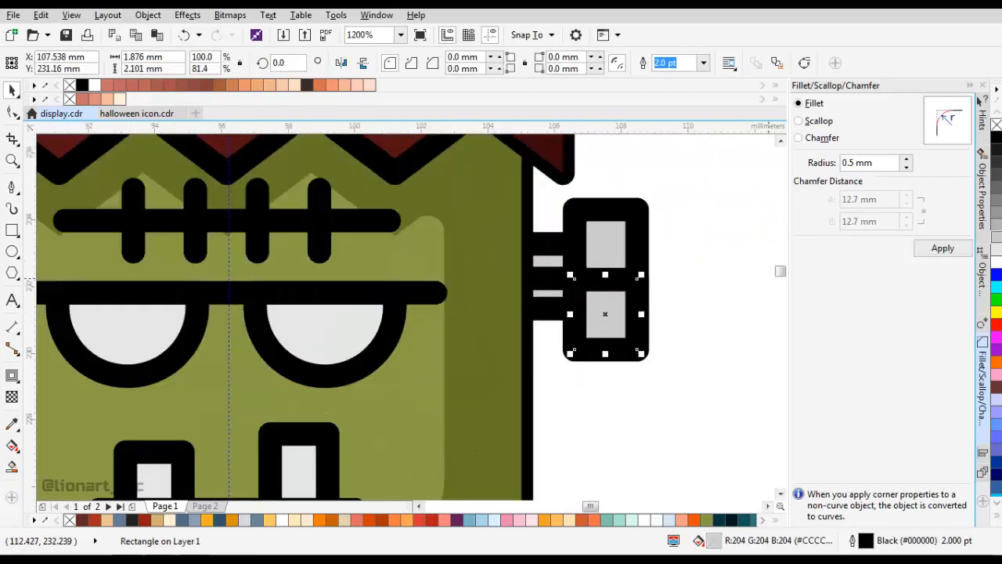
pyautogui.scroll(-1, 532, 302)
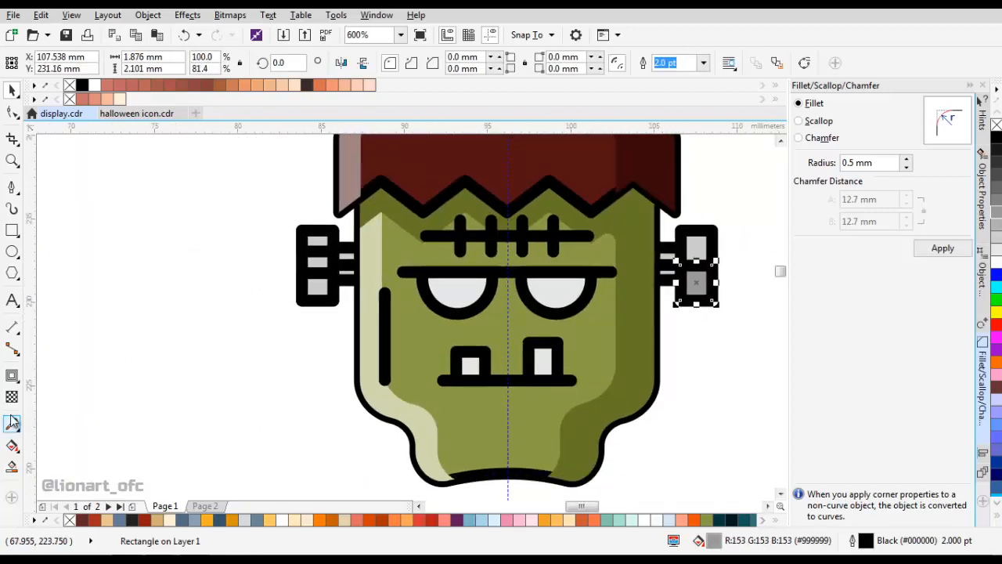
pyautogui.click(12, 421)
pyautogui.click(697, 280)
pyautogui.scroll(2, 679, 281)
pyautogui.click(642, 244)
pyautogui.scroll(-1, 599, 244)
pyautogui.moveTo(425, 255); pyautogui.dragTo(719, 262)
pyautogui.click(213, 276)
# Fill the top highlight section of the left bolt head with white.
pyautogui.scroll(1, 209, 221)
pyautogui.press('space')
pyautogui.click(233, 195)
pyautogui.scroll(-1, 235, 252)
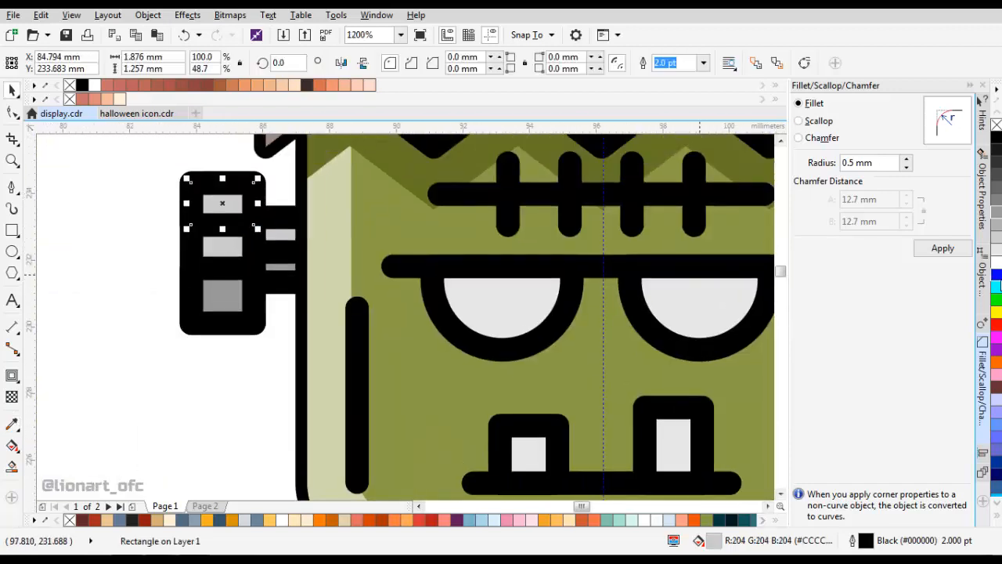
pyautogui.click(997, 252)
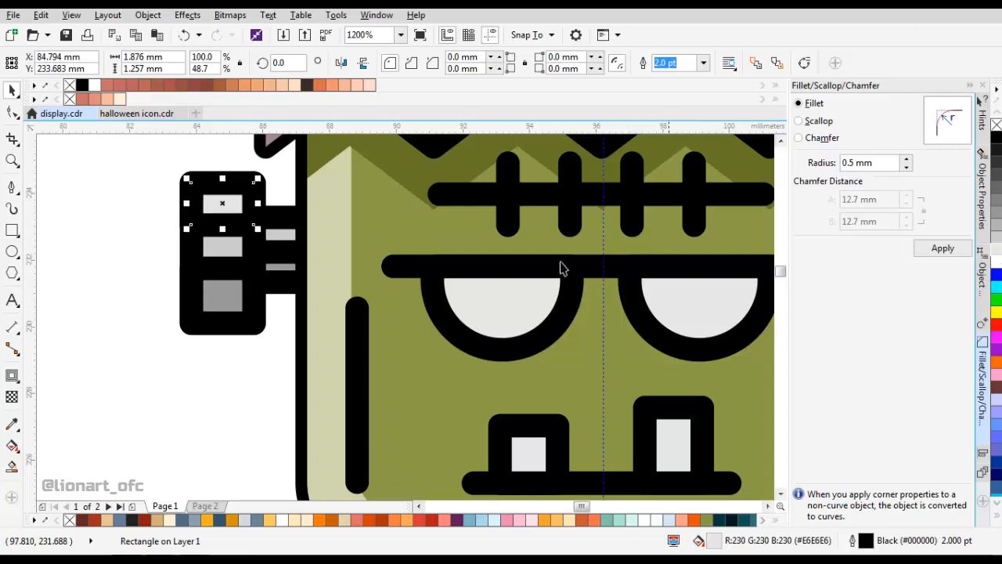
# Remove the outlines from the four highlight and shadow sections of the neck bolts.
pyautogui.scroll(-1, 559, 268)
pyautogui.moveTo(460, 269); pyautogui.dragTo(435, 272)
pyautogui.click(660, 268)
pyautogui.keyDown('shift'); pyautogui.click(265, 288); pyautogui.keyUp('shift')
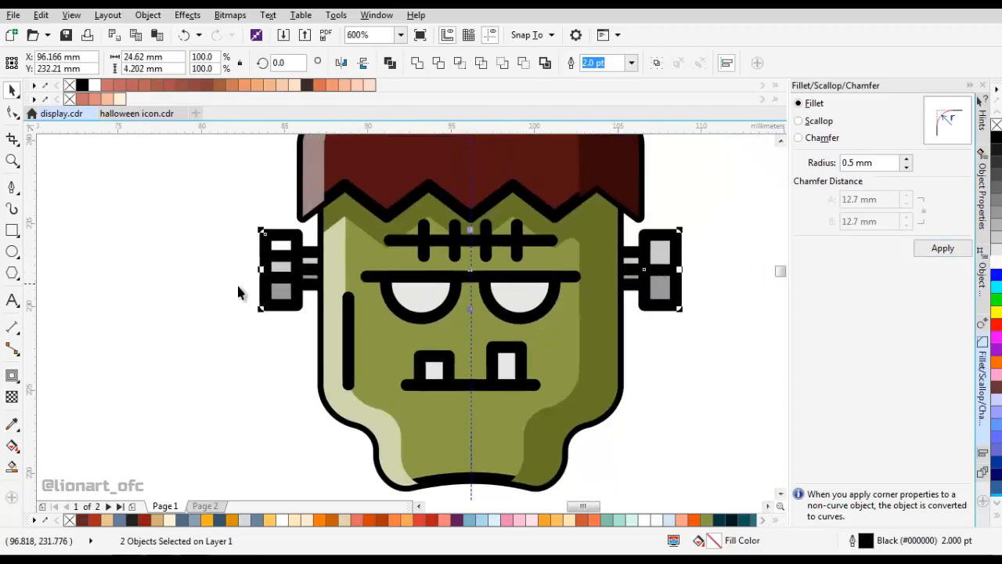
pyautogui.click(632, 63)
pyautogui.click(601, 78)
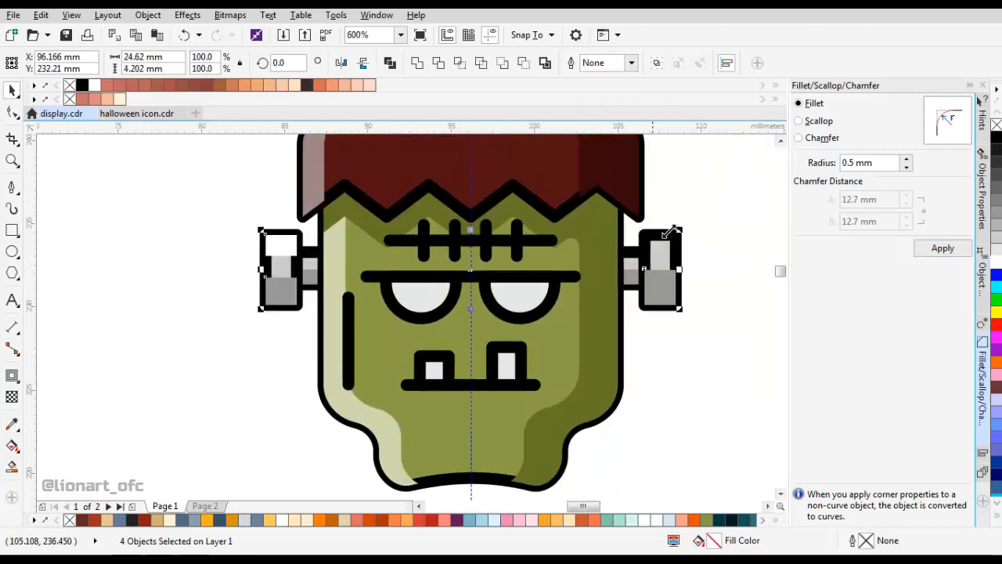
pyautogui.press('Escape')
# Duplicate both eye shapes together, offset about 0.7 mm to the right.
pyautogui.scroll(-1, 509, 286)
pyautogui.scroll(1, 474, 289)
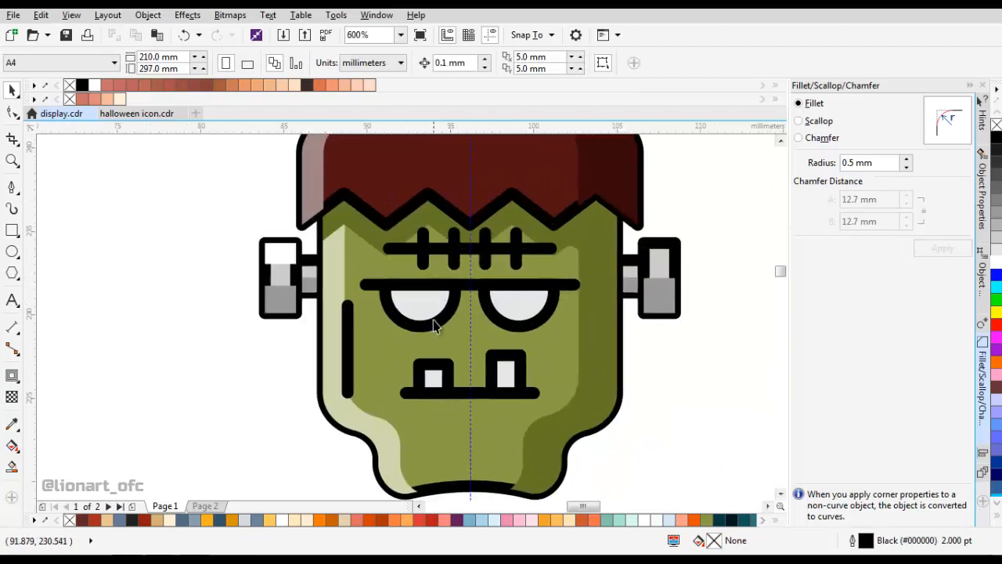
pyautogui.scroll(1, 436, 321)
pyautogui.click(418, 307)
pyautogui.keyDown('shift'); pyautogui.click(564, 284); pyautogui.keyUp('shift')
pyautogui.moveTo(563, 284)
pyautogui.mouseDown()
pyautogui.moveTo(532, 284)
pyautogui.moveTo(549, 290)
pyautogui.moveTo(545, 283)
pyautogui.mouseUp()
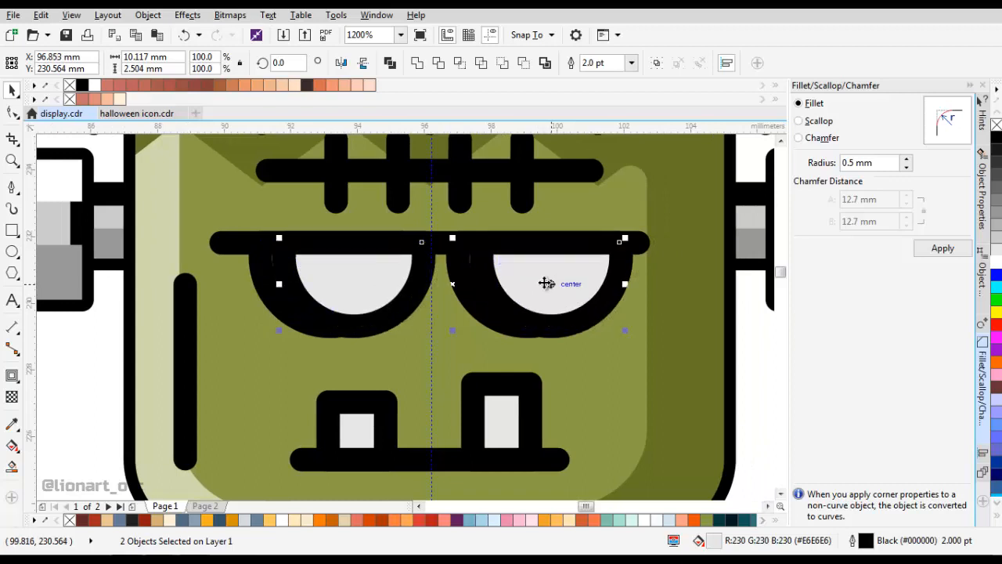
# Create a crescent along each eye's left edge with Smart Fill, between the original and the offset copy.
pyautogui.click(12, 446)
pyautogui.click(274, 264)
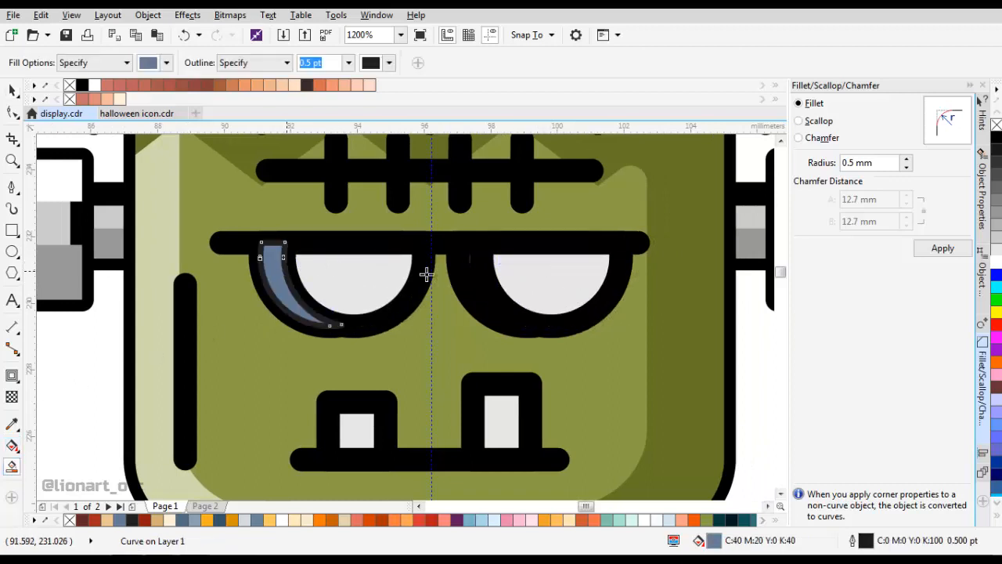
pyautogui.click(473, 262)
# Select the two offset eye copies and order them behind the original eyes.
pyautogui.press('space')
pyautogui.click(404, 272)
pyautogui.keyDown('shift'); pyautogui.click(538, 280); pyautogui.keyUp('shift')
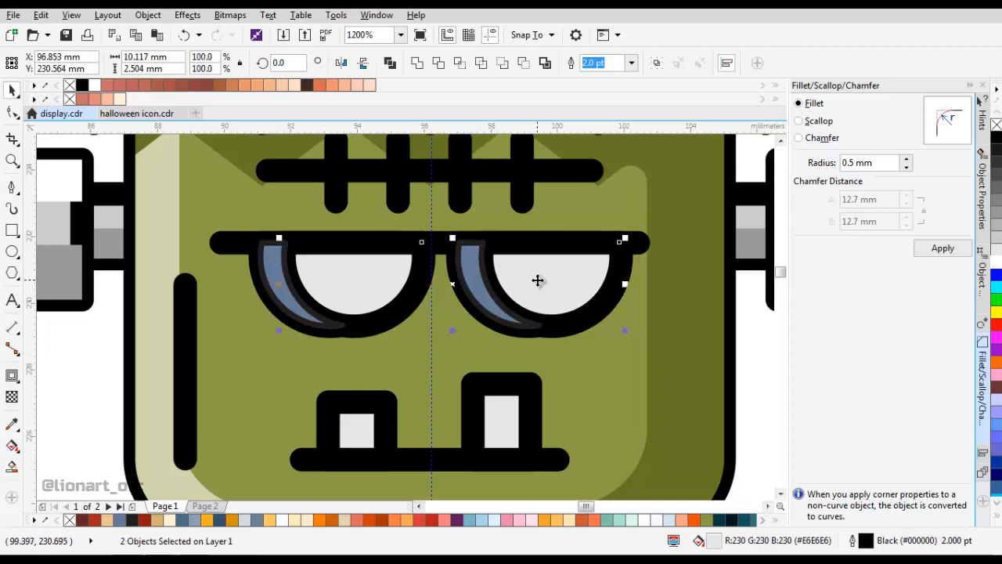
pyautogui.rightClick(537, 279)
pyautogui.moveTo(687, 408)
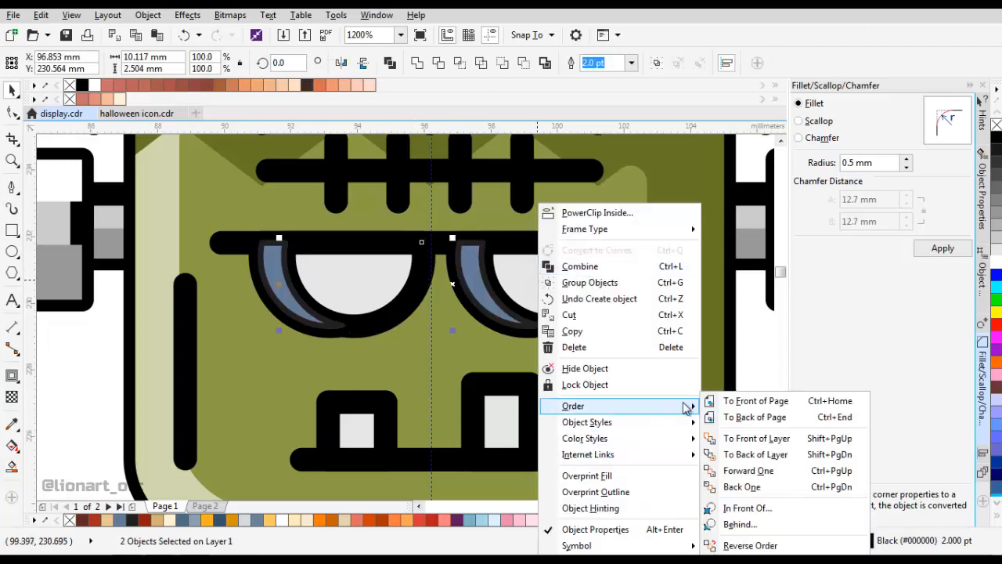
pyautogui.click(740, 524)
pyautogui.click(609, 341)
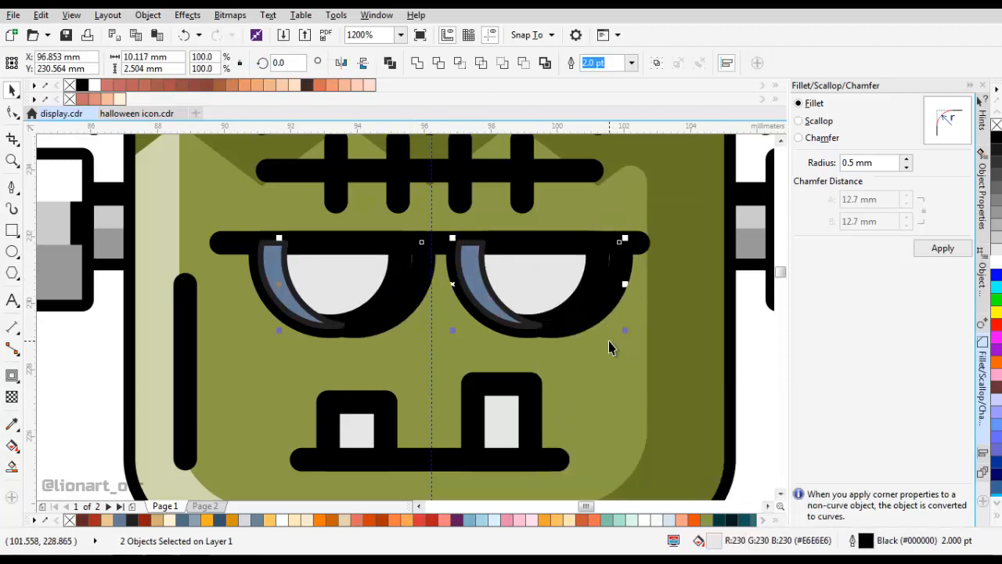
# Fill the offset eye copies with dark olive #657326 and remove their outlines.
pyautogui.click(20, 445)
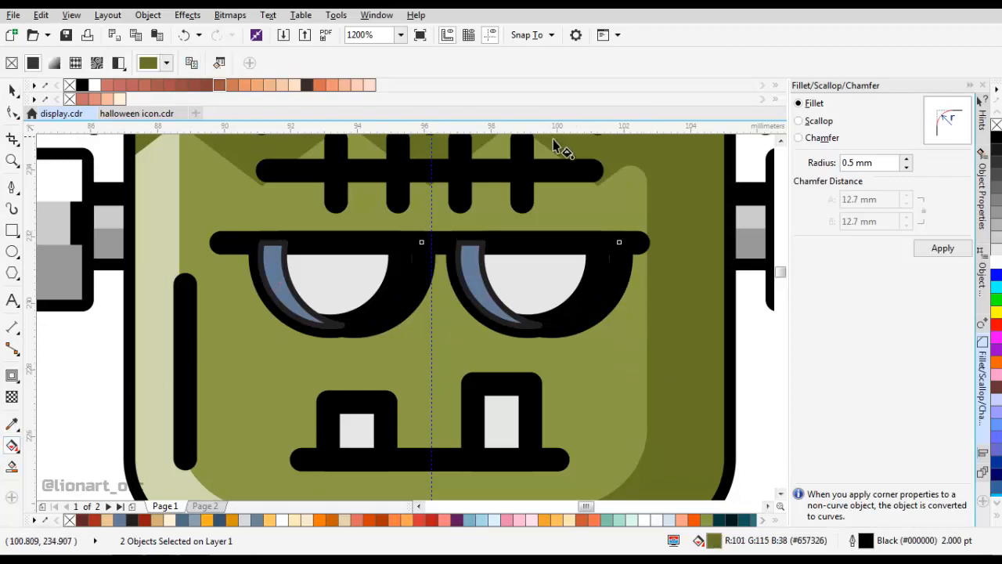
pyautogui.press('space')
pyautogui.moveTo(617, 257); pyautogui.dragTo(626, 332)
pyautogui.hotkey('ctrl', 'z')
pyautogui.click(631, 63)
pyautogui.click(607, 76)
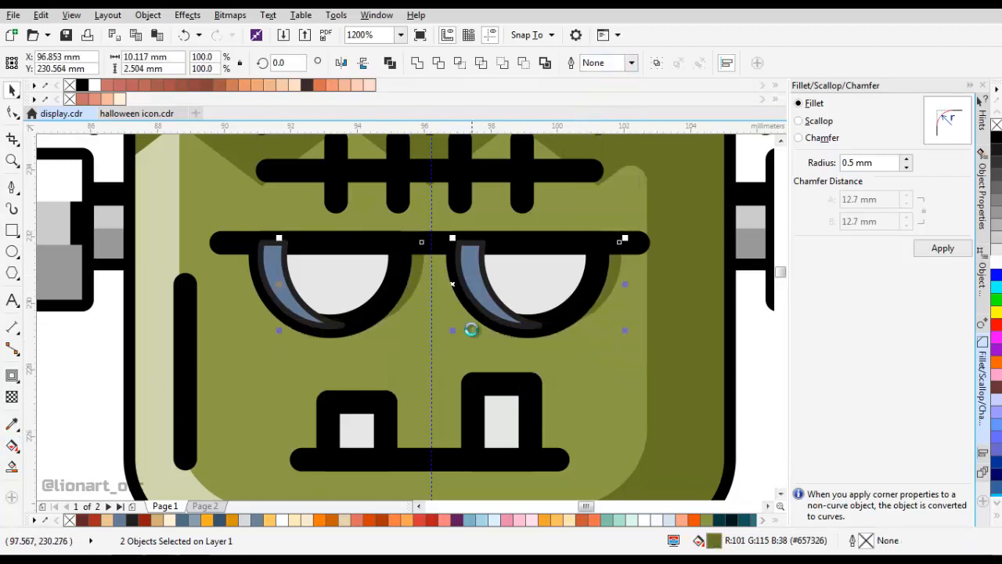
# Shift the eye shadows slightly right and stretch them downward to about 2.73 mm high.
pyautogui.scroll(-1, 471, 329)
pyautogui.scroll(2, 604, 290)
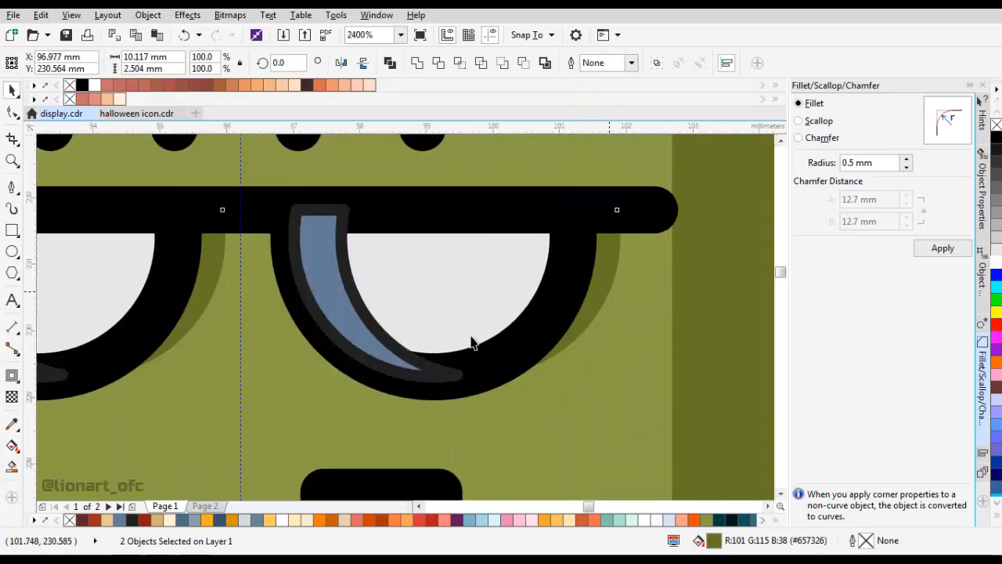
pyautogui.moveTo(298, 322); pyautogui.dragTo(501, 268)
pyautogui.moveTo(495, 328); pyautogui.dragTo(496, 343)
pyautogui.scroll(-1, 495, 344)
# Fill the crescents inside both eyes with light grey and remove their outlines.
pyautogui.click(513, 306)
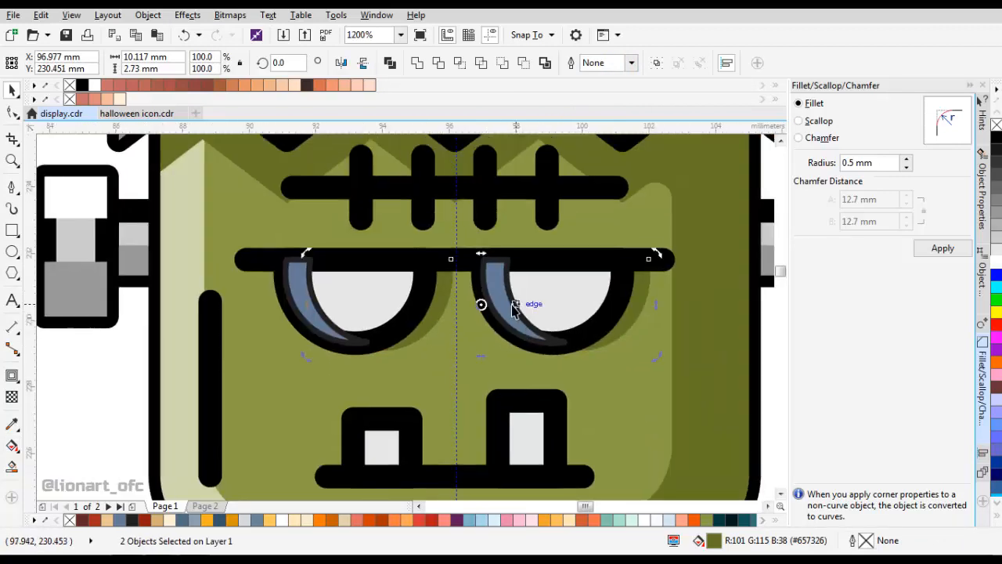
pyautogui.click(509, 306)
pyautogui.keyDown('shift'); pyautogui.click(319, 306); pyautogui.keyUp('shift')
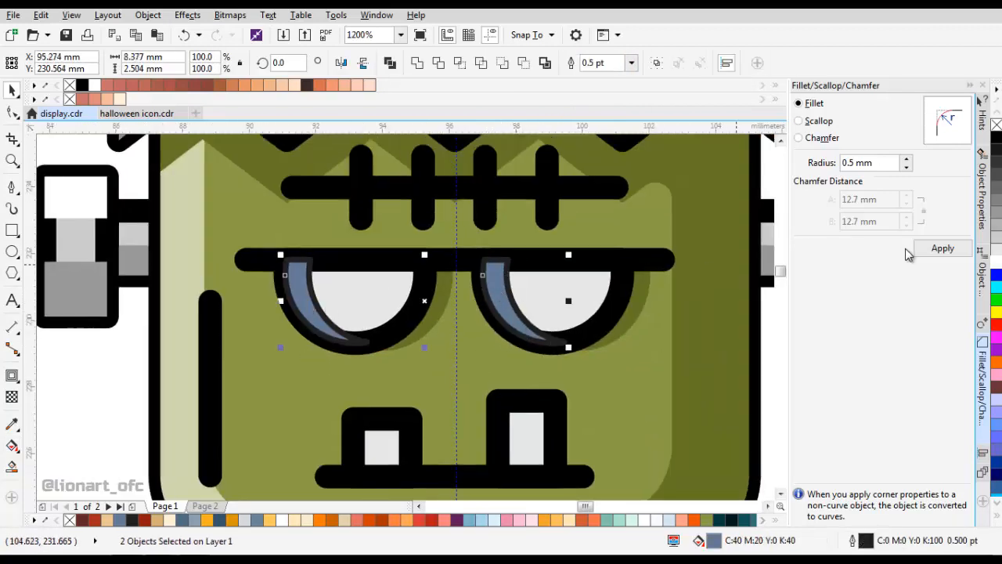
pyautogui.click(997, 234)
pyautogui.click(631, 63)
pyautogui.click(625, 78)
pyautogui.scroll(-2, 614, 288)
pyautogui.click(613, 289)
pyautogui.moveTo(532, 331); pyautogui.dragTo(550, 305)
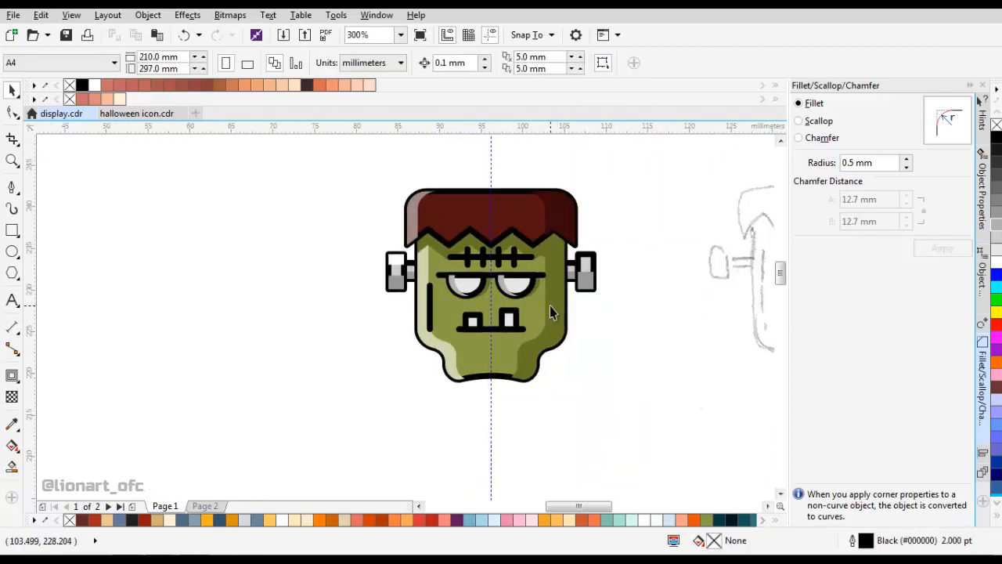
# Duplicate both teeth with an offset to the right and stretch the copies upward to about 2.8 mm overall height.
pyautogui.scroll(3, 482, 317)
pyautogui.moveTo(463, 313); pyautogui.dragTo(350, 313)
pyautogui.click(309, 340)
pyautogui.keyDown('shift'); pyautogui.click(575, 304); pyautogui.keyUp('shift')
pyautogui.moveTo(590, 294); pyautogui.dragTo(555, 305)
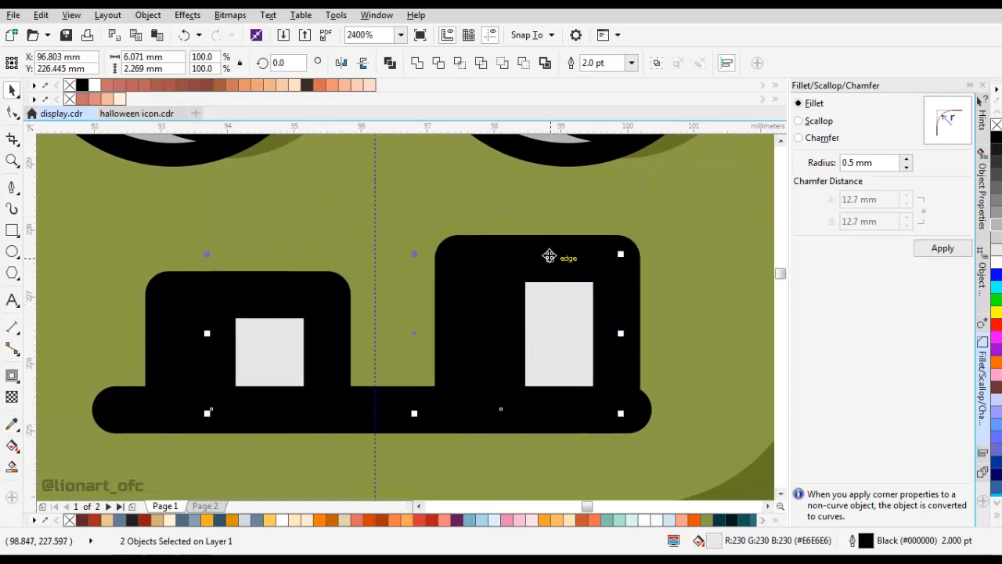
pyautogui.moveTo(412, 255); pyautogui.dragTo(421, 219)
pyautogui.scroll(-2, 512, 291)
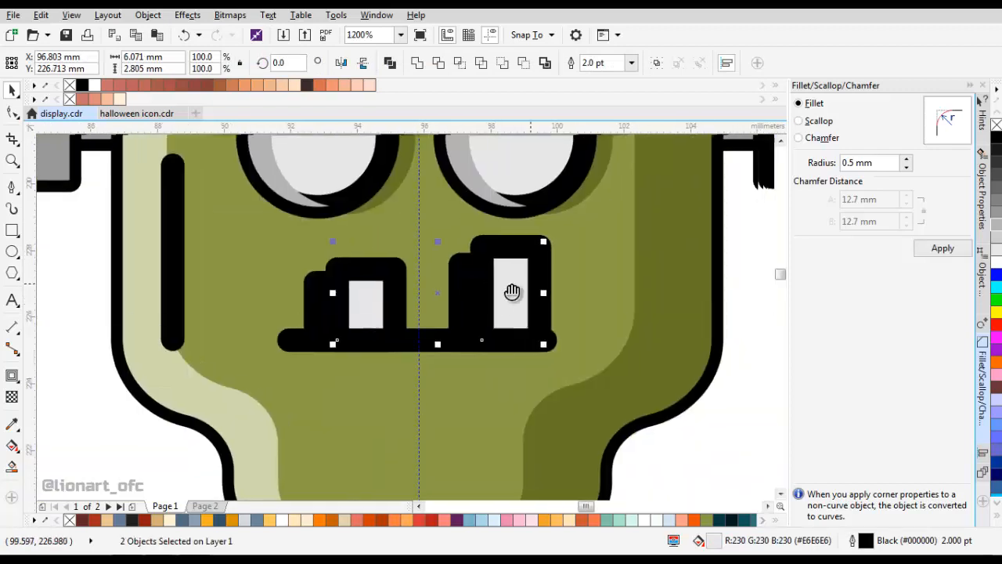
# Order the two tooth copies behind the original teeth.
pyautogui.rightClick(506, 287)
pyautogui.moveTo(564, 405)
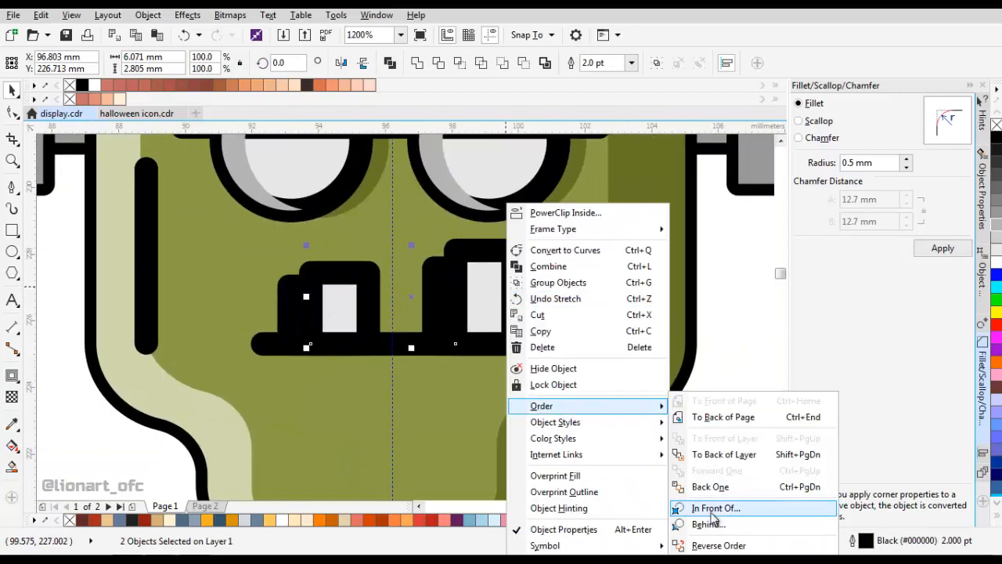
pyautogui.click(715, 508)
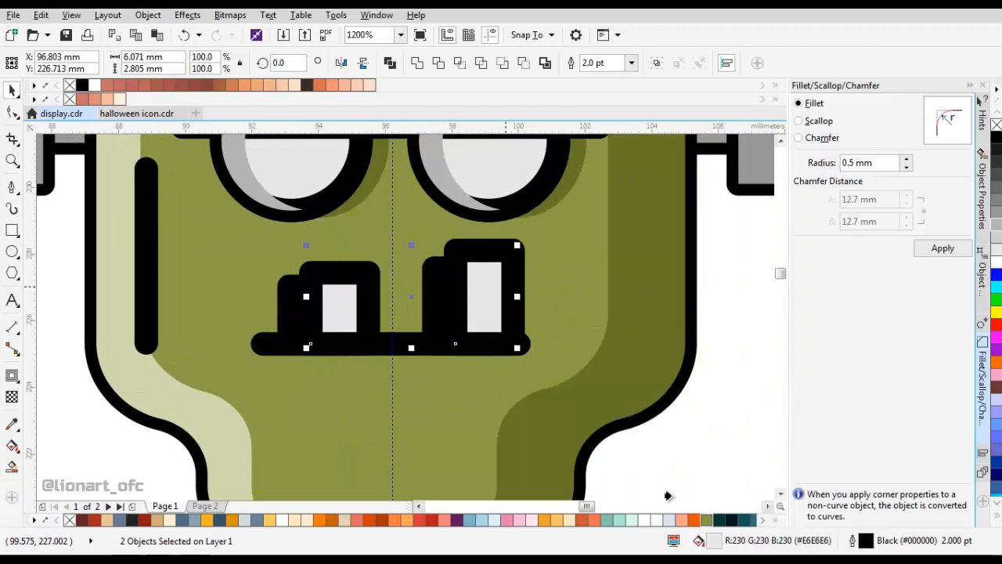
# Fill both tooth copies with dark olive #657326 and remove their outlines.
pyautogui.click(13, 445)
pyautogui.click(218, 62)
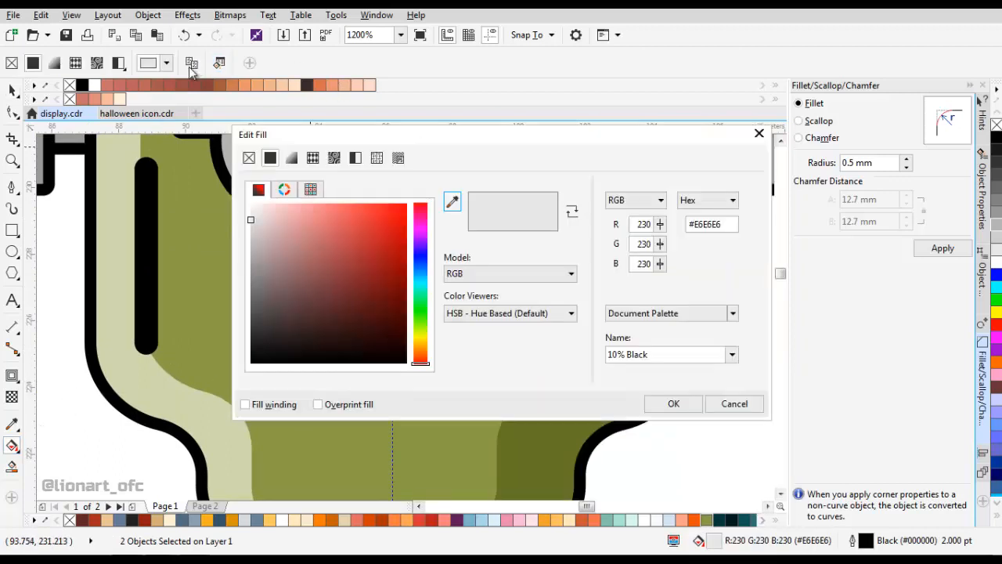
pyautogui.press('Escape')
pyautogui.press('space')
pyautogui.click(631, 64)
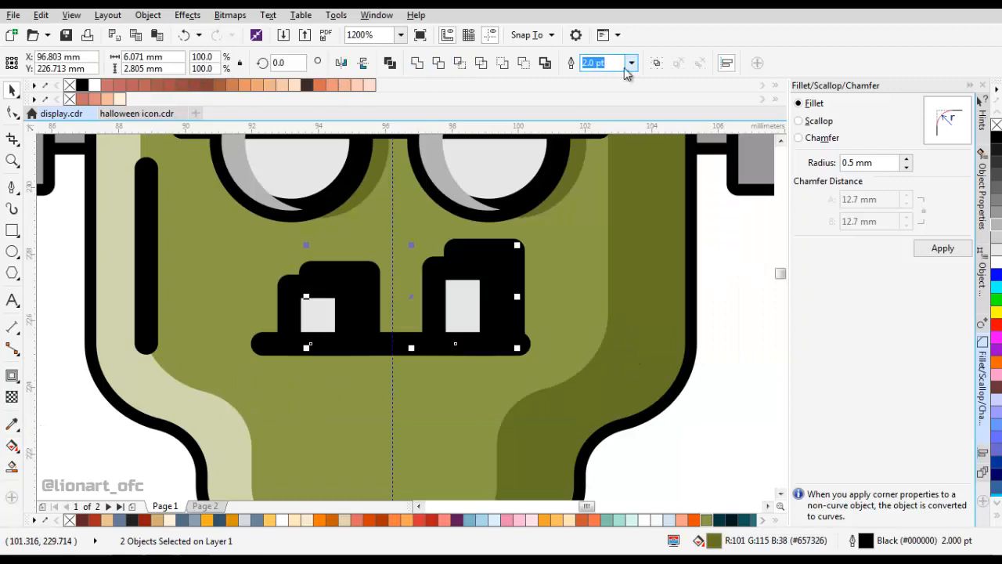
pyautogui.click(625, 80)
# Try shifting both tooth shadows slightly to the right.
pyautogui.scroll(-2, 451, 298)
pyautogui.scroll(3, 450, 300)
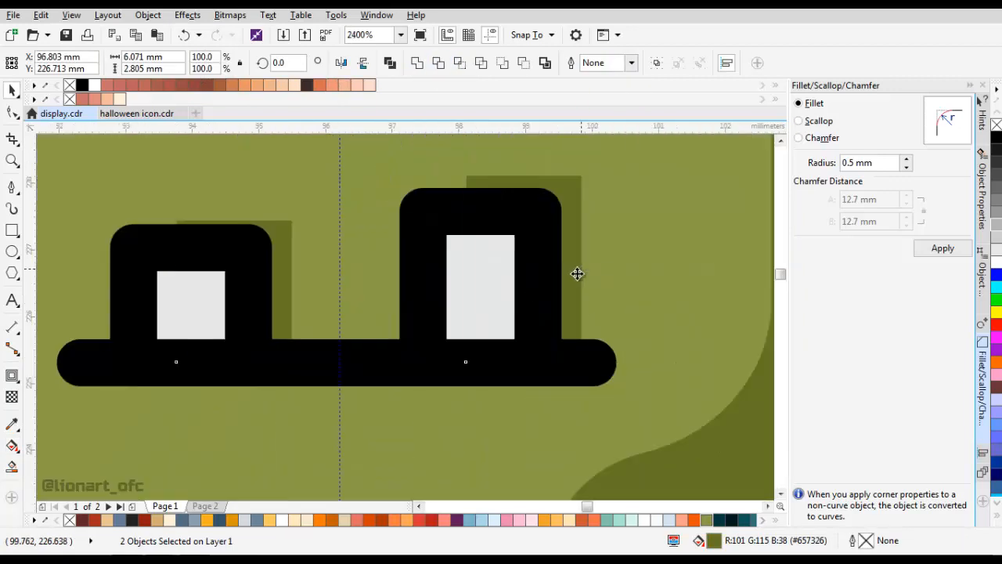
pyautogui.moveTo(577, 274); pyautogui.dragTo(591, 274)
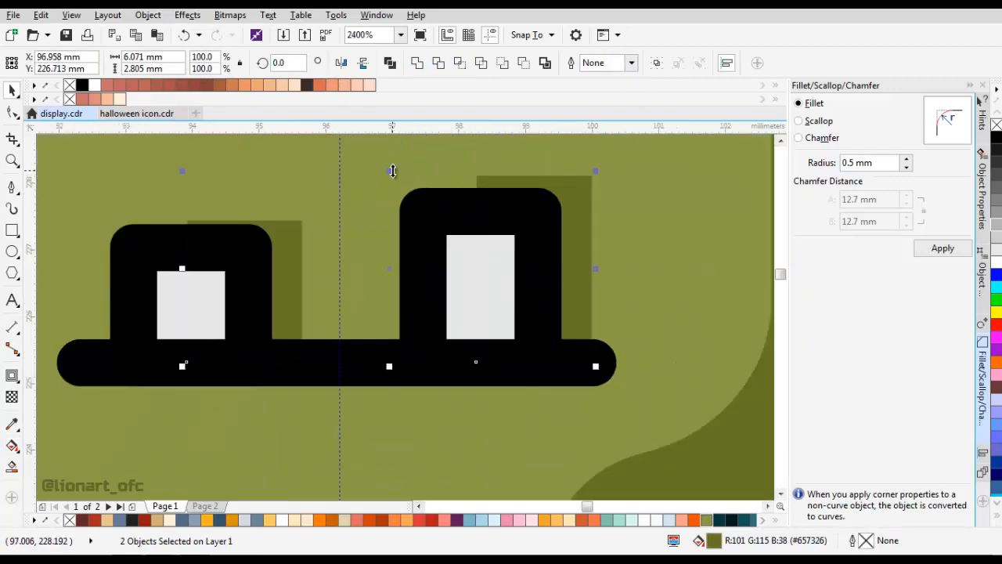
pyautogui.hotkey('ctrl', 'z')
pyautogui.hotkey('ctrl', 'z')
pyautogui.click(216, 36)
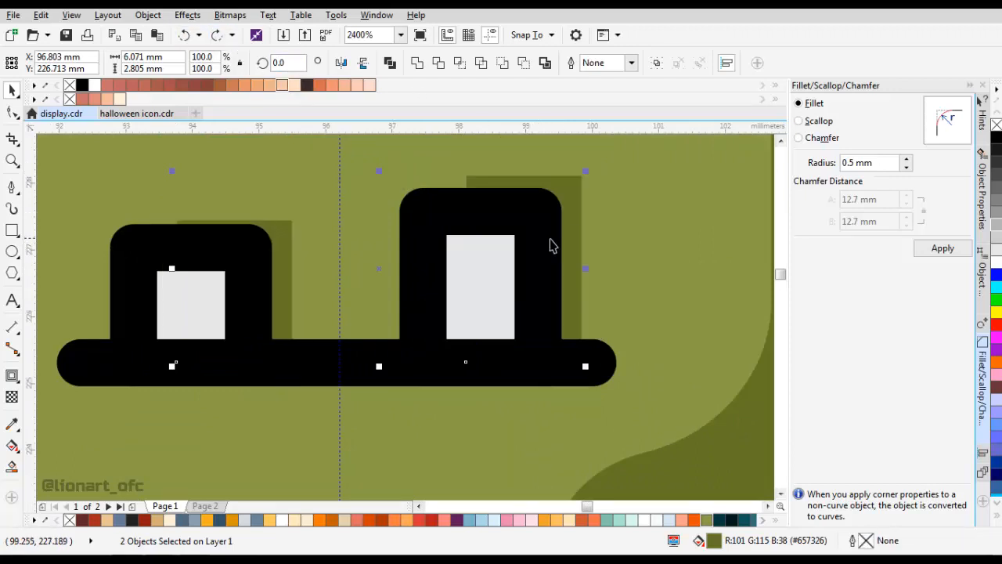
# Shift the tooth shadows slightly right and stretch them upward to about 2.92 mm overall height.
pyautogui.moveTo(581, 235); pyautogui.dragTo(590, 233)
pyautogui.moveTo(584, 223); pyautogui.dragTo(605, 263)
pyautogui.moveTo(413, 209); pyautogui.dragTo(417, 206)
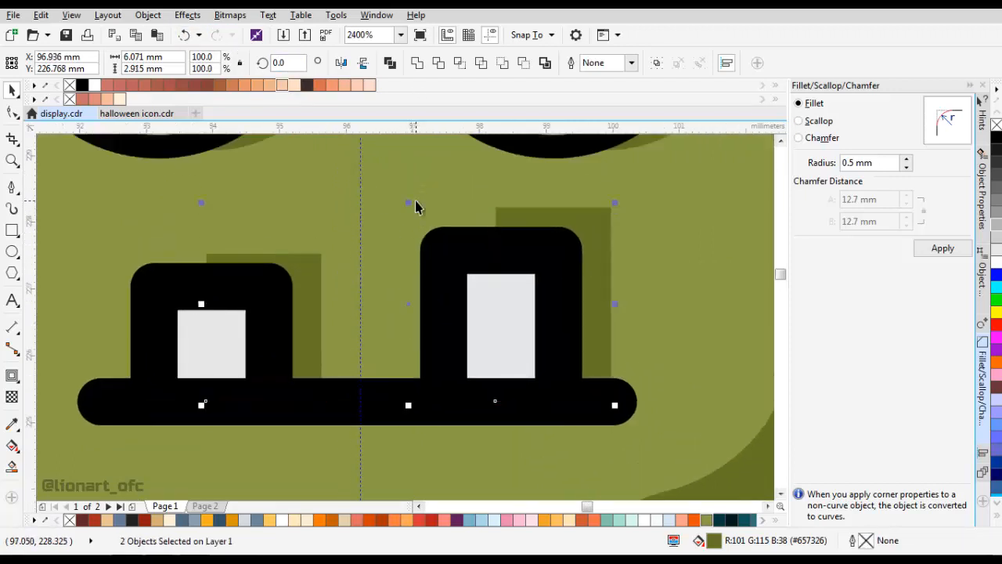
# Try giving the tooth shadows a 2.0 pt outline and shrinking them to about 5.94 by 2.82 mm.
pyautogui.click(631, 63)
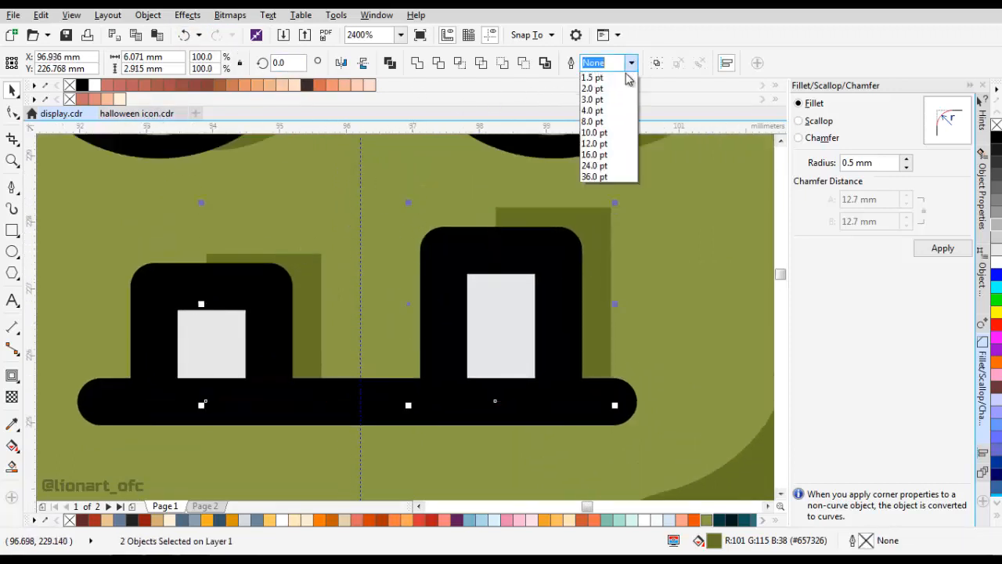
pyautogui.click(621, 145)
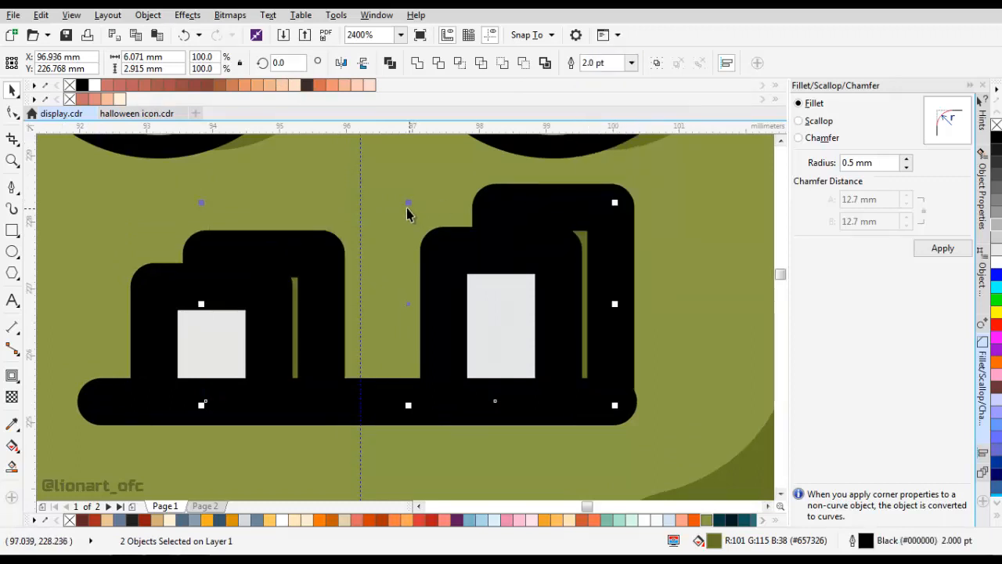
pyautogui.moveTo(407, 208); pyautogui.dragTo(406, 214)
pyautogui.moveTo(615, 307); pyautogui.dragTo(607, 308)
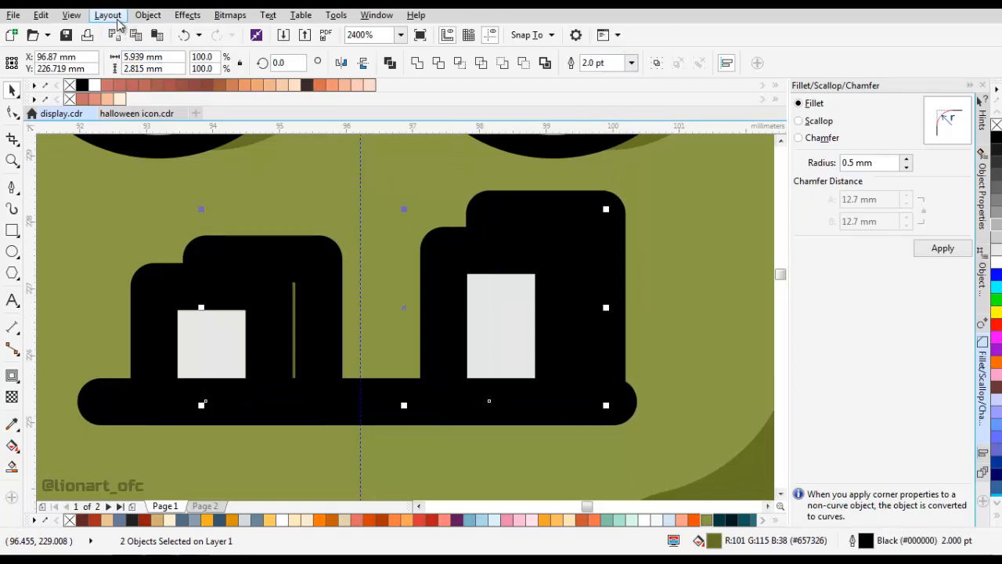
pyautogui.rightClick(996, 125)
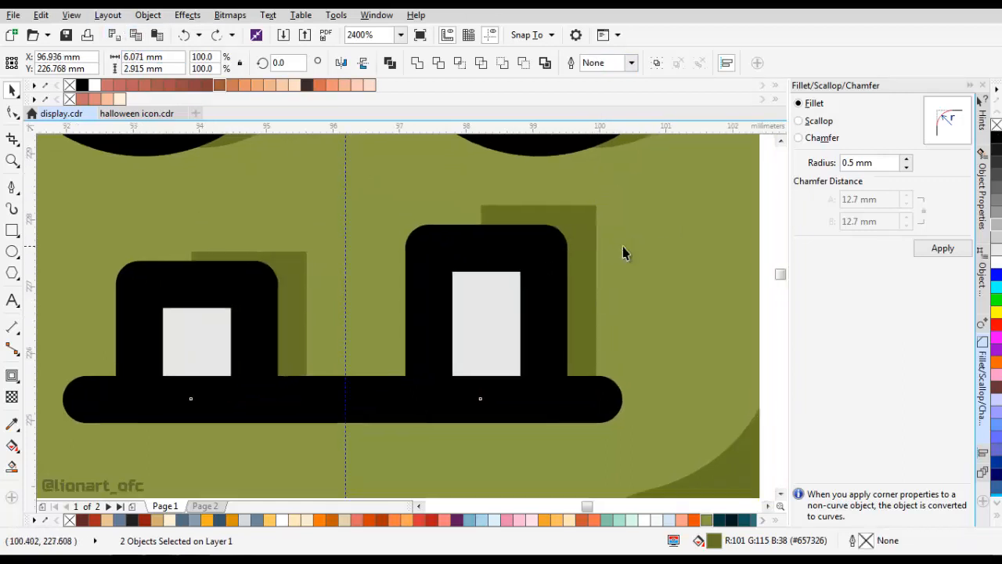
# Round the corners of both tooth shadows with a 0.3 mm fillet.
pyautogui.click(886, 162)
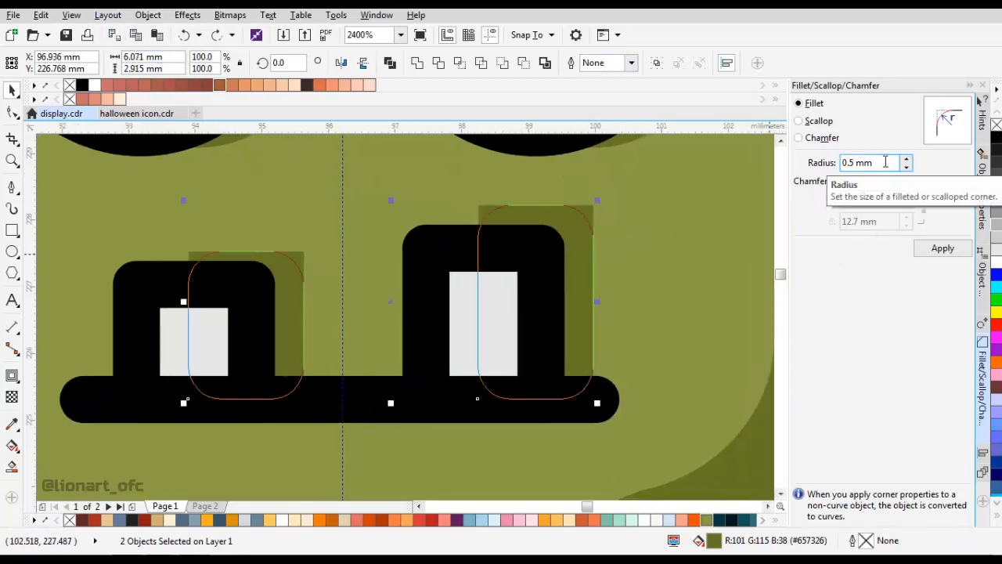
pyautogui.scroll(-1, 888, 161)
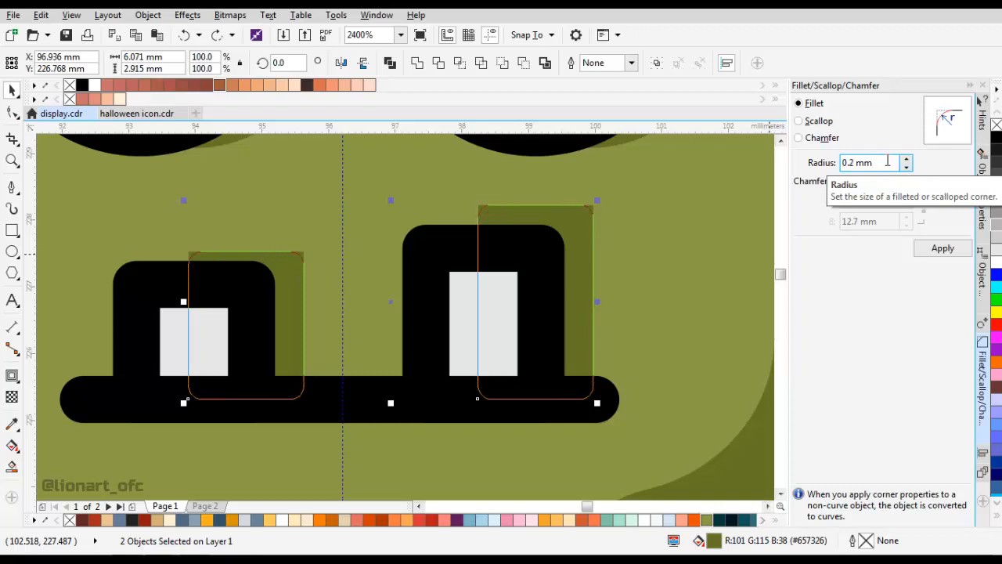
pyautogui.click(924, 252)
pyautogui.scroll(-2, 667, 255)
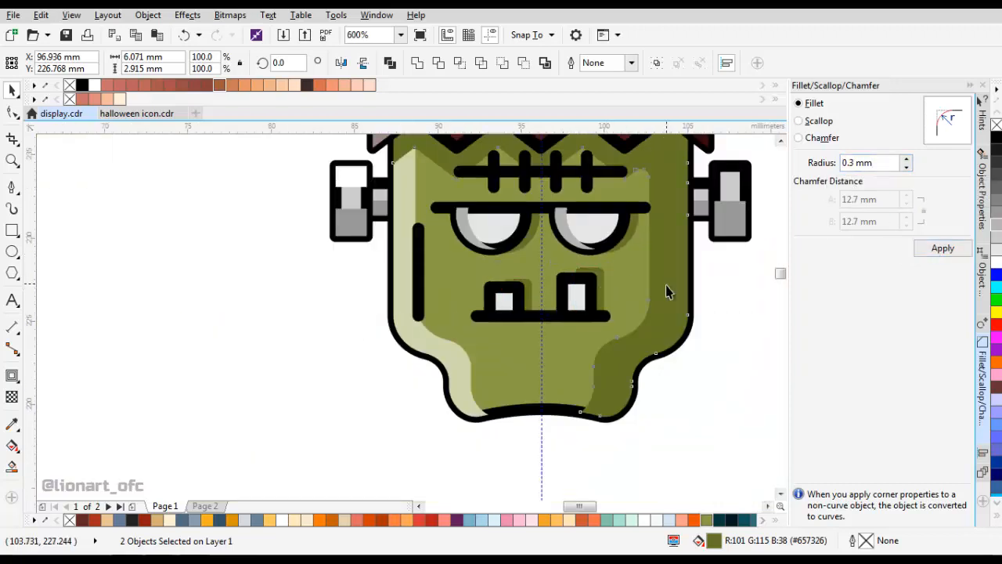
pyautogui.click(667, 286)
pyautogui.click(718, 283)
# Copy both light-grey eye shapes and remove the outlines from the originals.
pyautogui.moveTo(708, 284); pyautogui.dragTo(597, 287)
pyautogui.moveTo(498, 232); pyautogui.dragTo(514, 320)
pyautogui.click(516, 326)
pyautogui.scroll(2, 439, 337)
pyautogui.keyDown('shift'); pyautogui.click(384, 294); pyautogui.keyUp('shift')
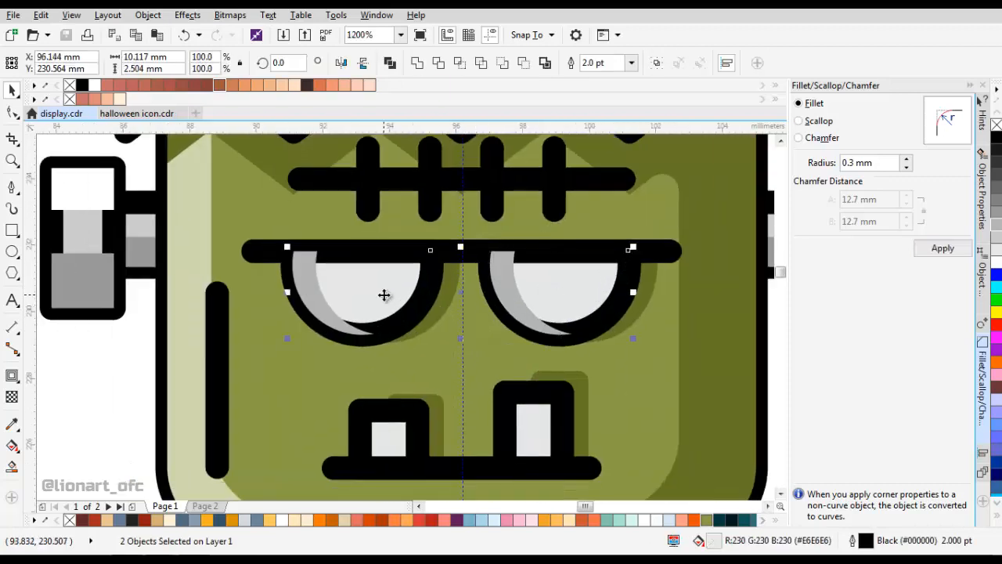
pyautogui.rightClick(418, 288)
pyautogui.click(439, 332)
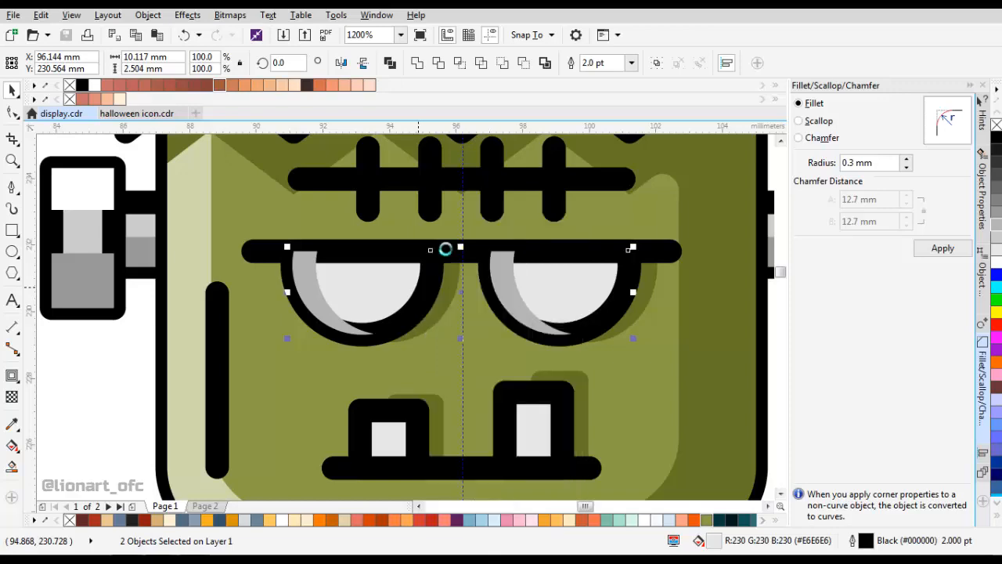
pyautogui.click(632, 64)
pyautogui.click(626, 79)
# Paste the outlined eye copies in front of the artwork and remove their fill.
pyautogui.scroll(-2, 357, 343)
pyautogui.rightClick(537, 271)
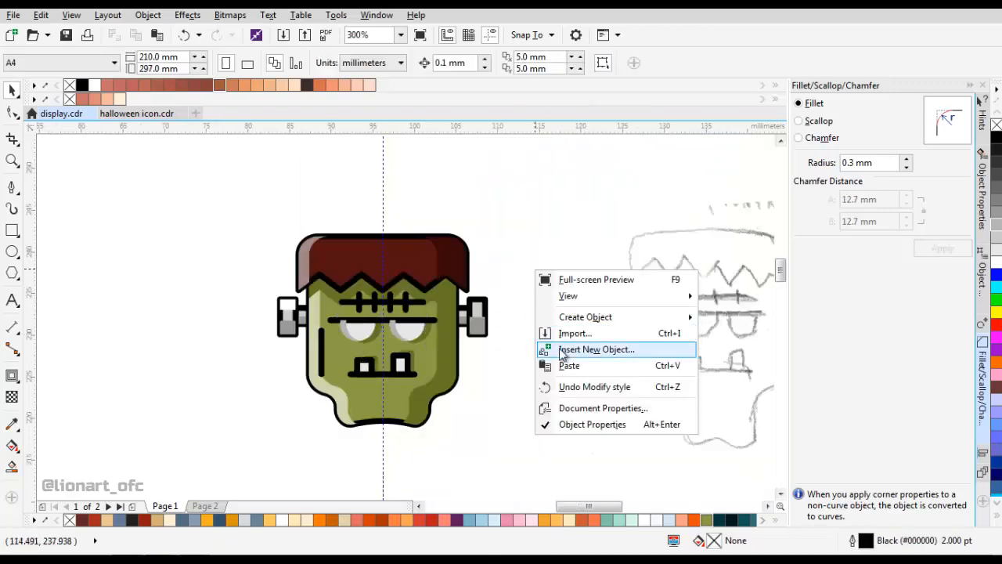
pyautogui.click(563, 364)
pyautogui.scroll(2, 384, 354)
pyautogui.scroll(-1, 481, 277)
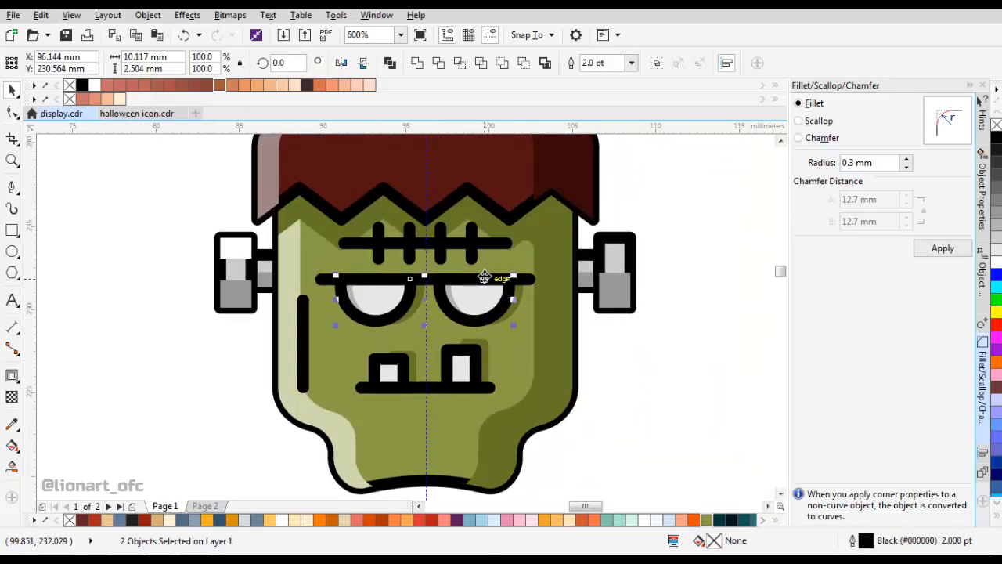
pyautogui.scroll(3, 463, 306)
pyautogui.scroll(-4, 619, 287)
pyautogui.click(607, 295)
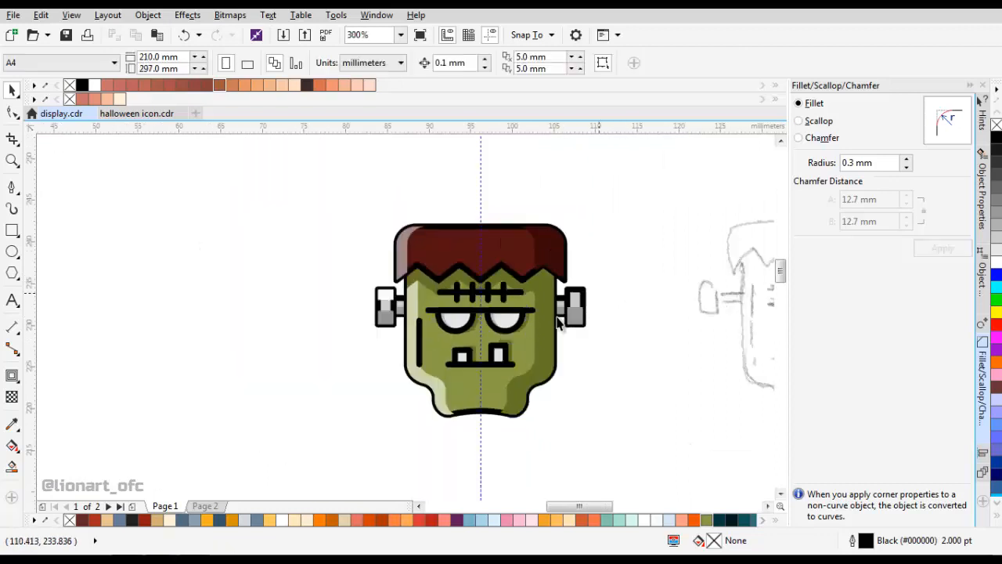
# Add nodes to the left eye's outline near its inner upper end and delete that end to leave a gap below the brow line.
pyautogui.scroll(2, 546, 308)
pyautogui.scroll(1, 406, 330)
pyautogui.doubleClick(386, 337)
pyautogui.scroll(1, 390, 336)
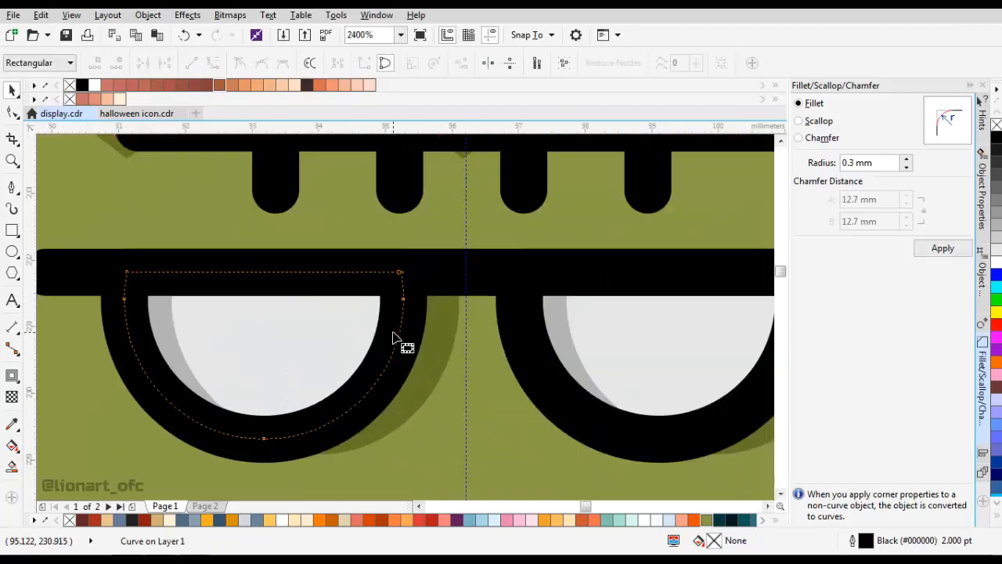
pyautogui.doubleClick(399, 335)
pyautogui.scroll(1, 401, 313)
pyautogui.click(406, 303)
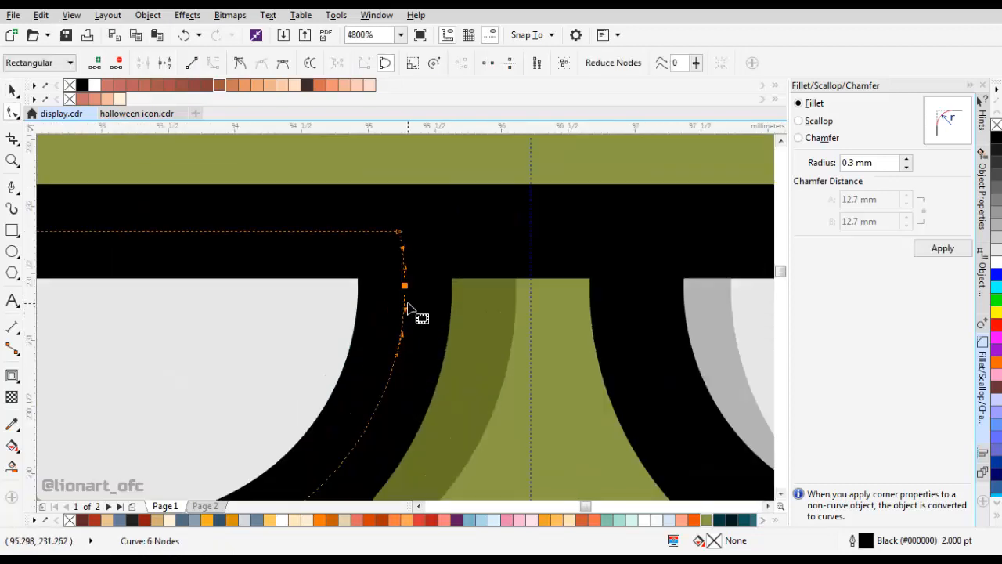
pyautogui.press('Delete')
pyautogui.moveTo(396, 275); pyautogui.dragTo(422, 303)
pyautogui.press('Delete')
# Add nodes near the top of the vertical cheek line and delete the part between them, separating a short dot from the line.
pyautogui.scroll(-3, 425, 283)
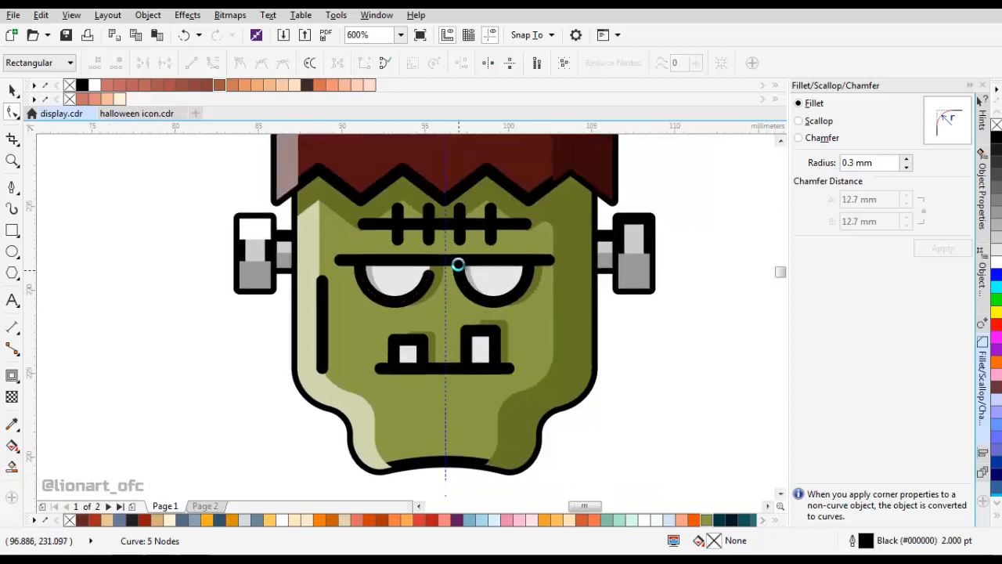
pyautogui.scroll(2, 340, 309)
pyautogui.click(335, 239)
pyautogui.click(340, 228)
pyautogui.doubleClick(340, 225)
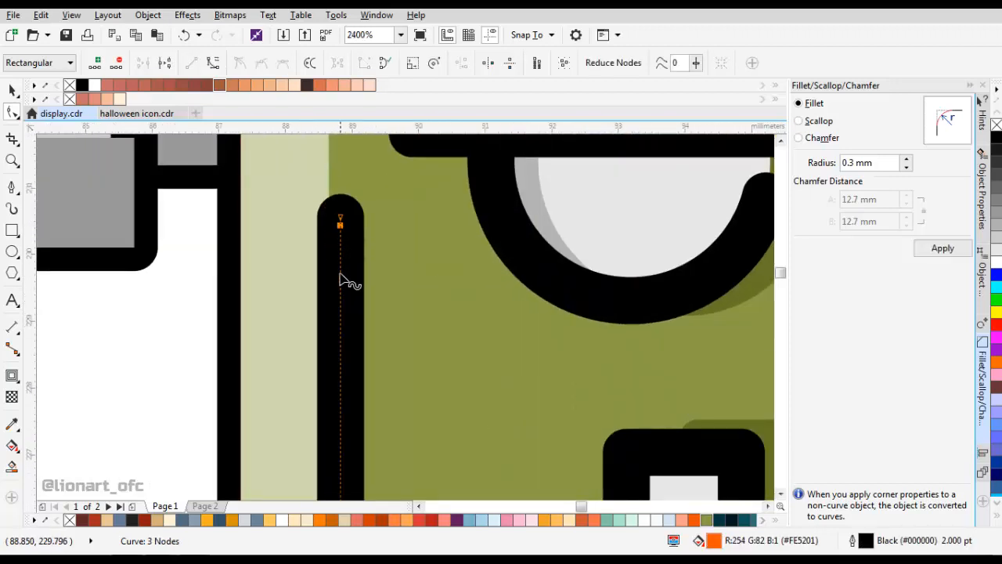
pyautogui.doubleClick(340, 282)
pyautogui.click(340, 264)
pyautogui.press('Delete')
pyautogui.scroll(-3, 347, 272)
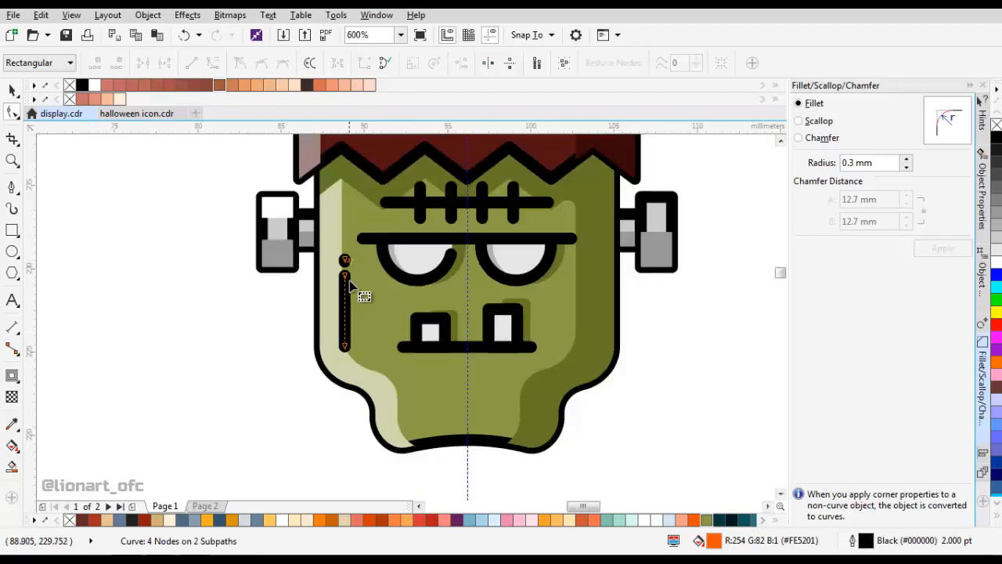
# Select the whole head artwork and convert the tooth shapes to editable curves.
pyautogui.press('space')
pyautogui.click(521, 270)
pyautogui.moveTo(537, 252); pyautogui.dragTo(538, 282)
pyautogui.scroll(2, 443, 333)
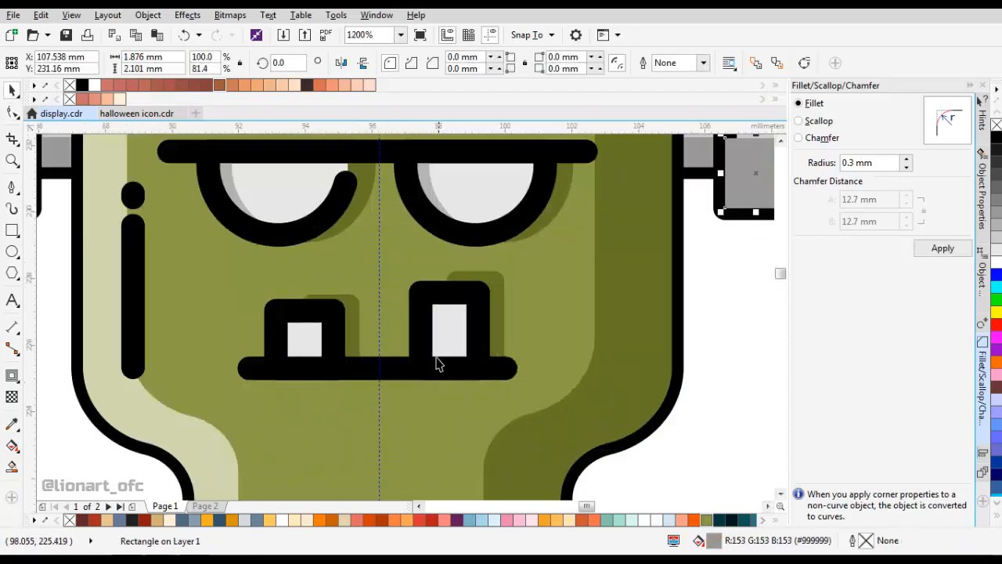
pyautogui.click(440, 329)
pyautogui.scroll(-4, 409, 338)
pyautogui.moveTo(444, 358); pyautogui.dragTo(343, 233)
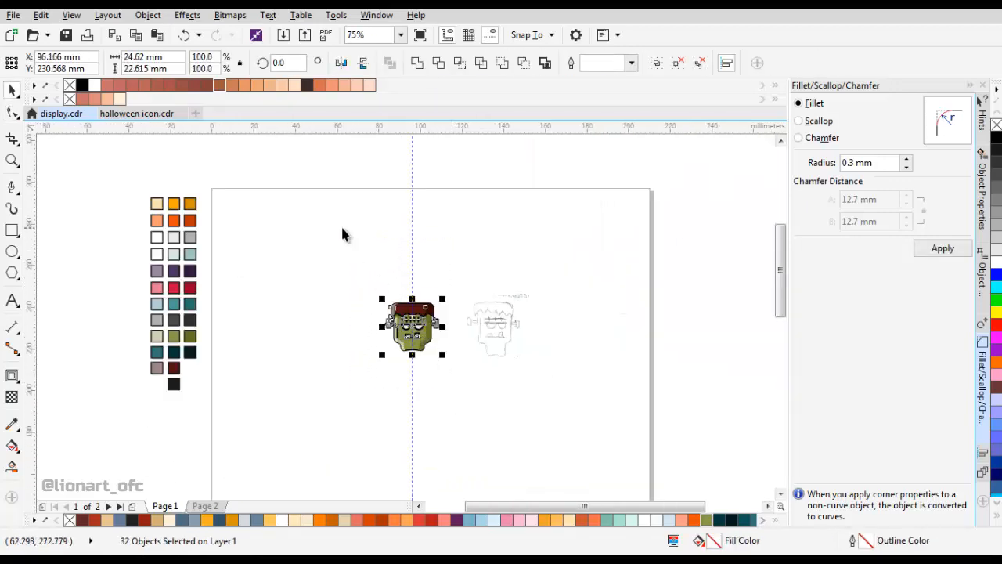
pyautogui.click(147, 19)
pyautogui.click(382, 317)
pyautogui.click(403, 355)
pyautogui.scroll(2, 403, 355)
pyautogui.scroll(4, 403, 360)
pyautogui.click(427, 251)
pyautogui.scroll(1, 436, 258)
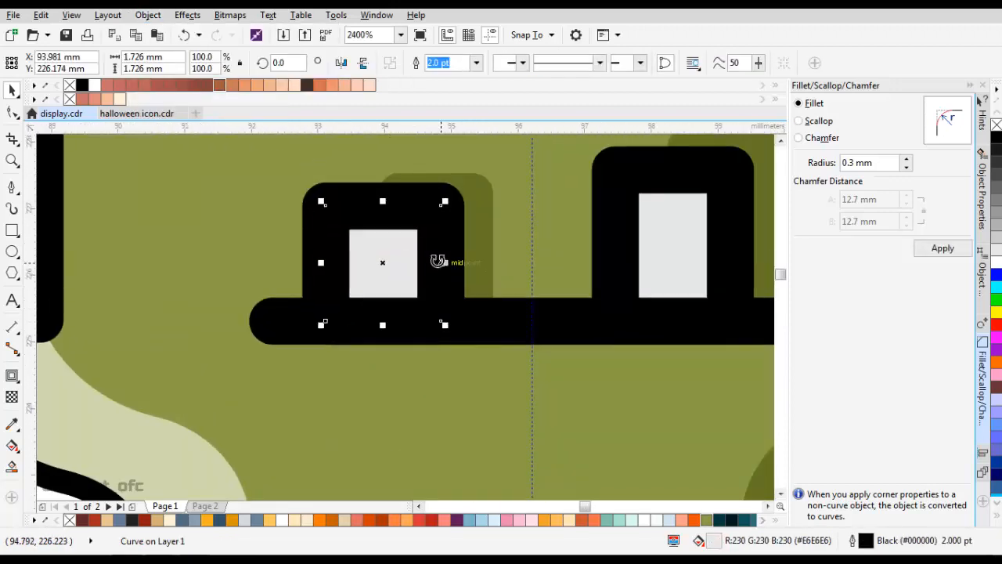
# Try to open the right tooth's shape along its bottom edge.
pyautogui.press('F10')
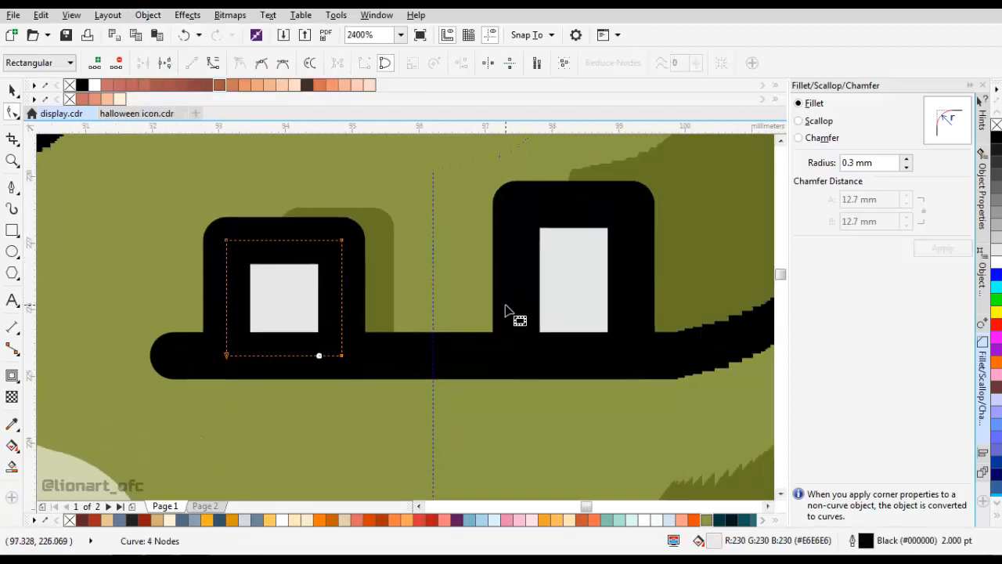
pyautogui.click(564, 343)
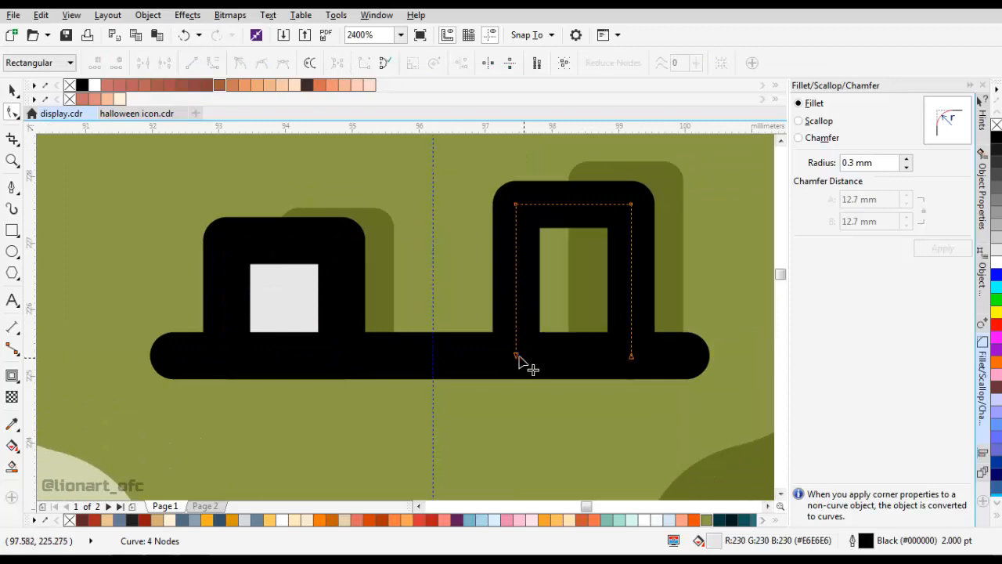
pyautogui.press('space')
# Copy both light-grey teeth and remove the outlines from the originals.
pyautogui.keyDown('shift'); pyautogui.click(331, 293); pyautogui.keyUp('shift')
pyautogui.rightClick(331, 293)
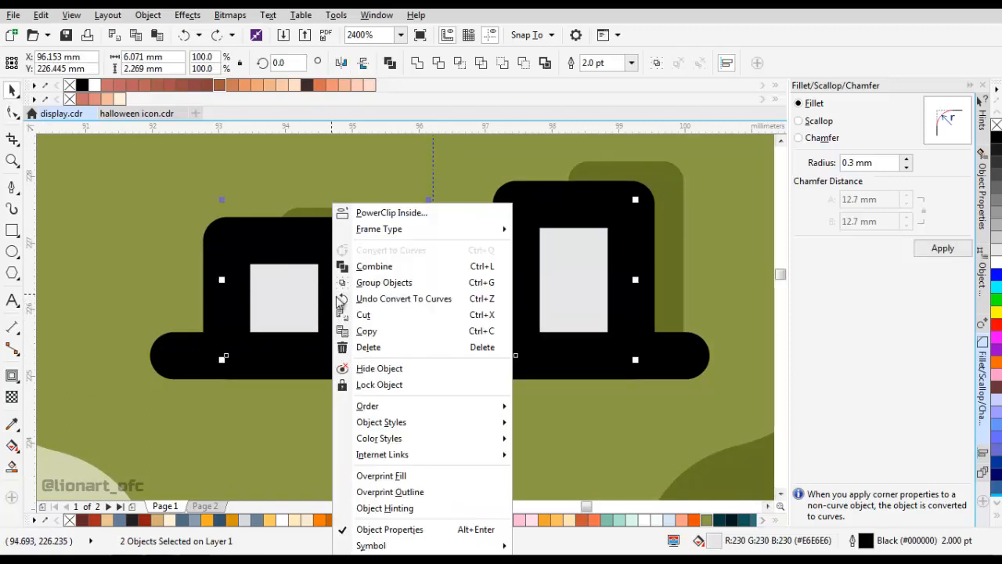
pyautogui.click(365, 331)
pyautogui.click(631, 67)
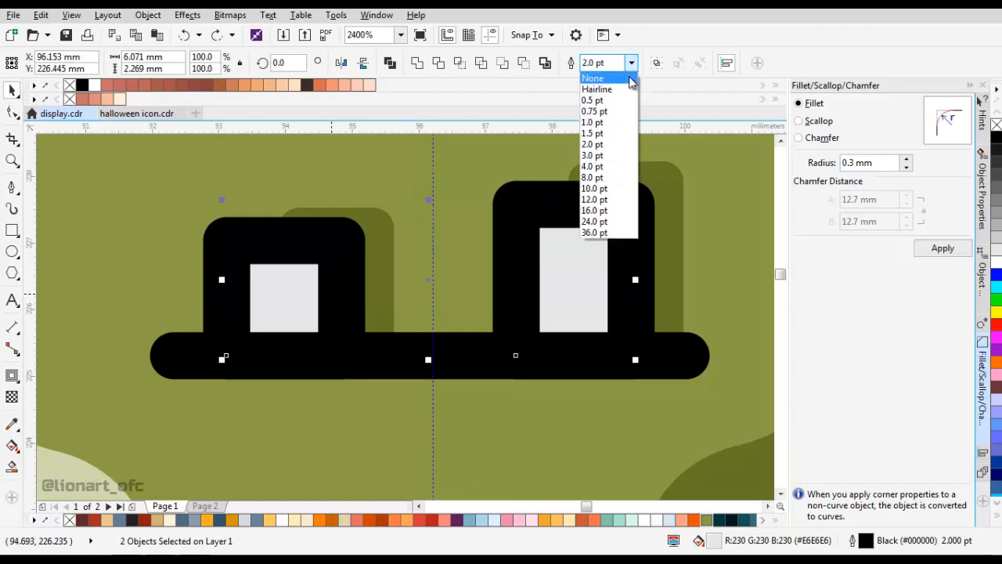
pyautogui.click(629, 79)
# Paste the outlined tooth copies in front of the artwork and clear their fill.
pyautogui.scroll(-3, 501, 261)
pyautogui.rightClick(627, 245)
pyautogui.click(660, 343)
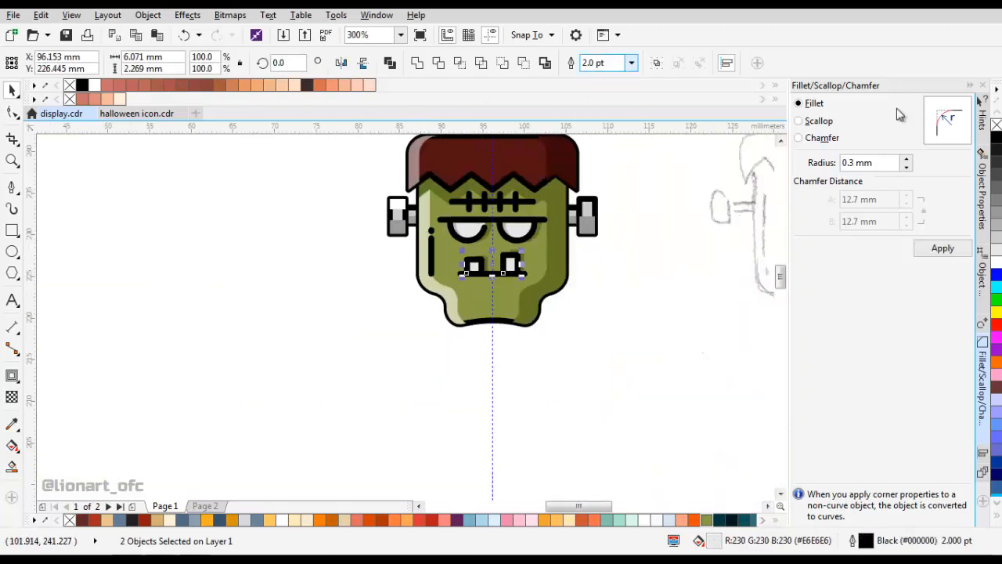
# Open the right tooth's outline at the bottom and shorten its left side upward to leave a gap above the mouth line.
pyautogui.scroll(3, 501, 287)
pyautogui.press('F10')
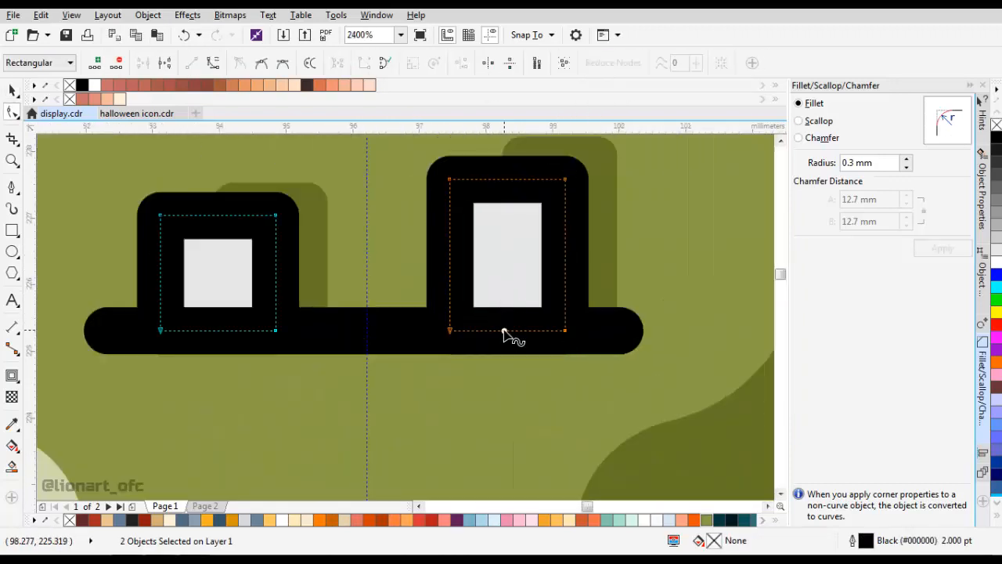
pyautogui.moveTo(453, 311); pyautogui.dragTo(451, 275)
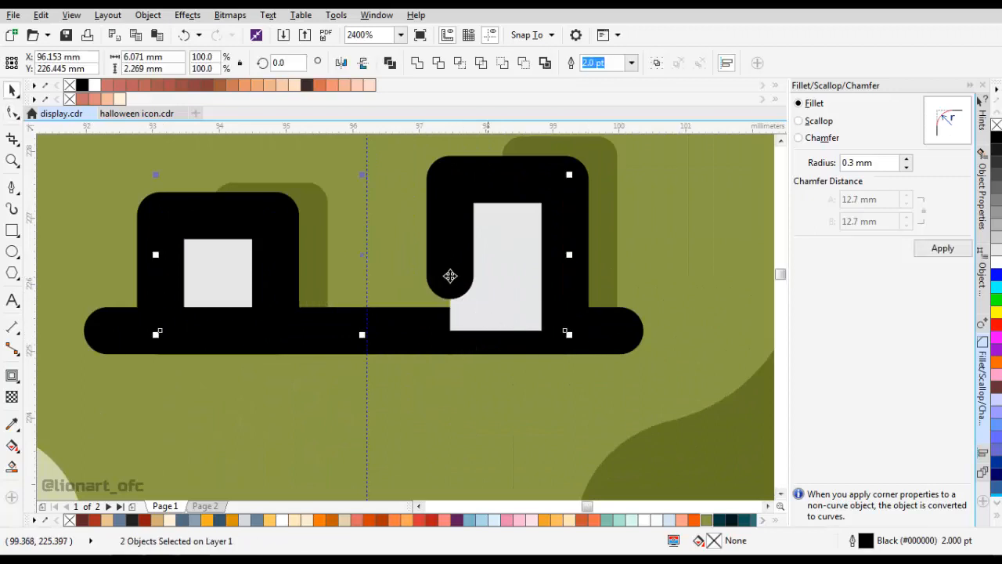
# Bring the black mouth line to the front of the page, over the teeth.
pyautogui.rightClick(601, 331)
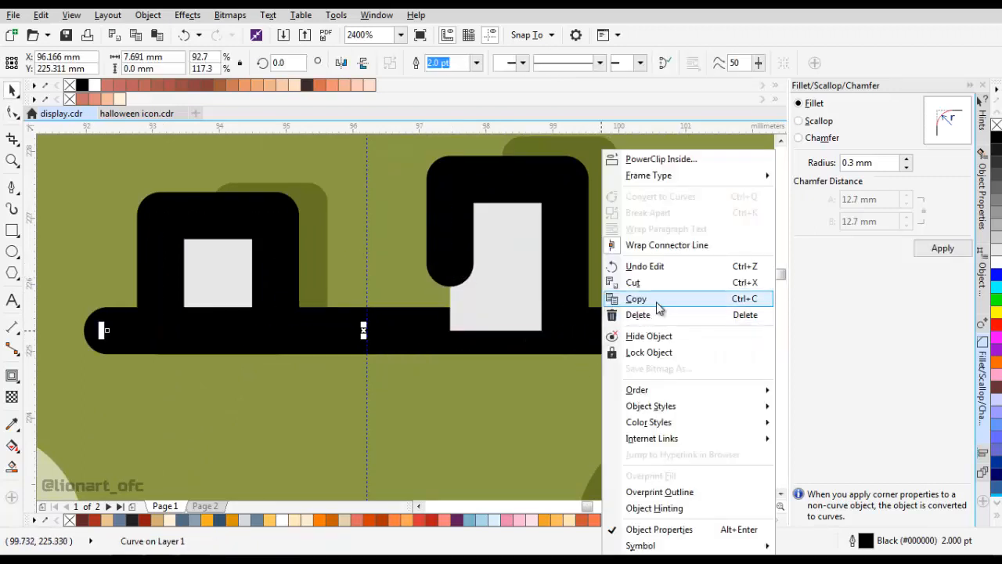
pyautogui.moveTo(698, 391)
pyautogui.click(815, 392)
pyautogui.scroll(-3, 432, 334)
pyautogui.click(510, 316)
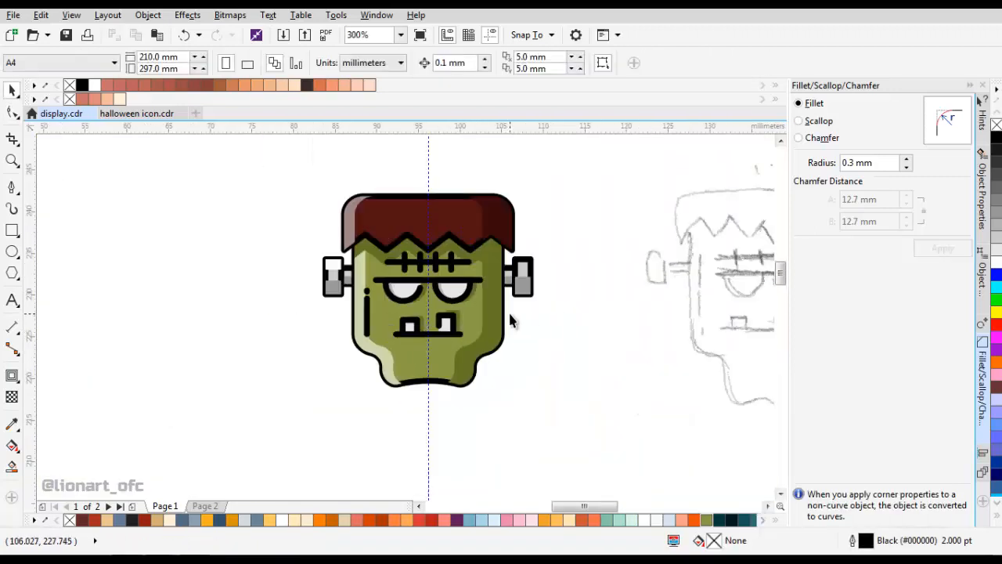
# Copy the dark red hair shape, remove the original's outline, and paste the outlined copy in front.
pyautogui.scroll(2, 462, 231)
pyautogui.click(460, 226)
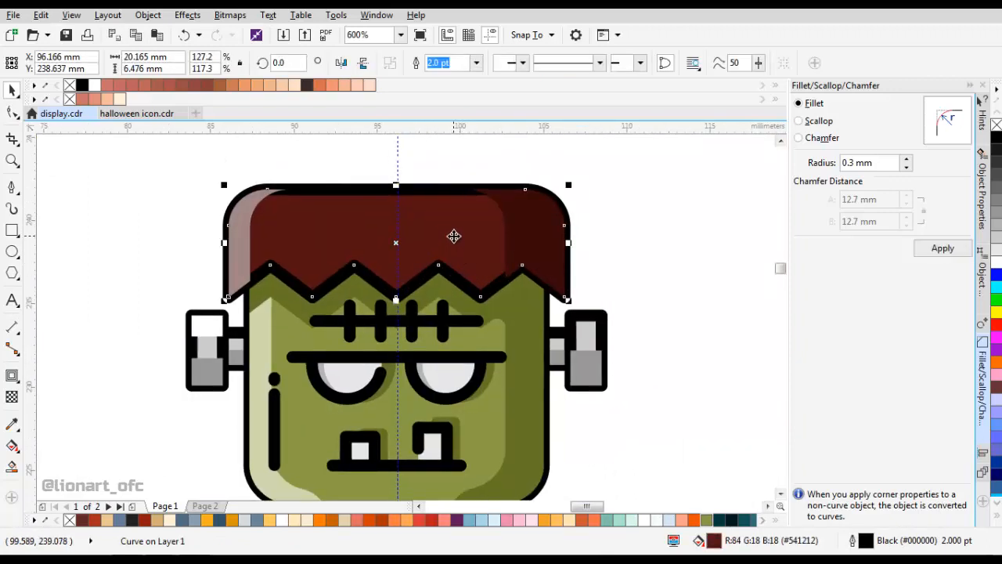
pyautogui.rightClick(454, 236)
pyautogui.click(470, 297)
pyautogui.click(475, 63)
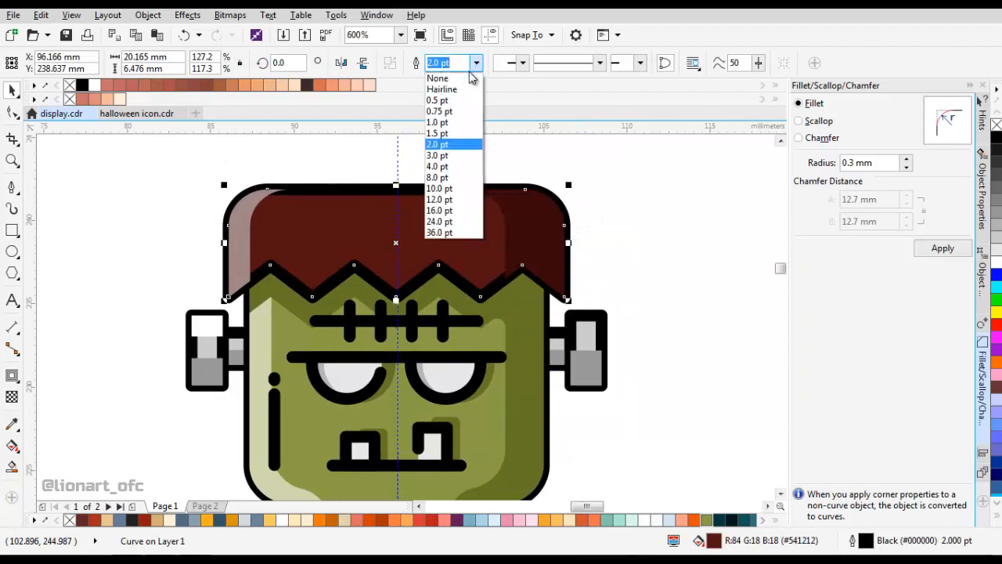
pyautogui.click(476, 63)
pyautogui.click(475, 63)
pyautogui.click(438, 76)
pyautogui.rightClick(598, 173)
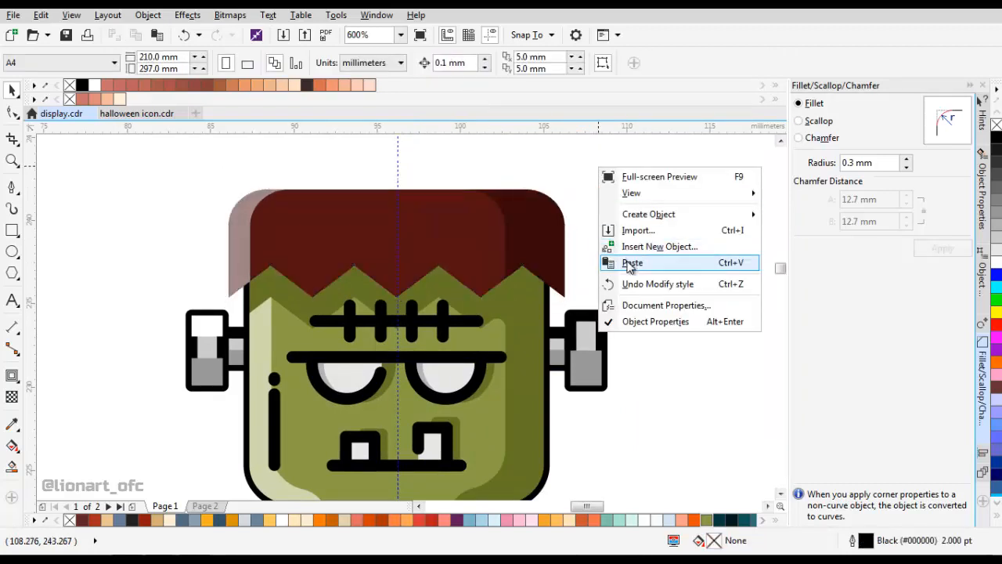
pyautogui.click(633, 262)
# Add two nodes on the left edge of the hair outline copy and delete the segment between them to leave a gap.
pyautogui.press('F10')
pyautogui.scroll(2, 306, 262)
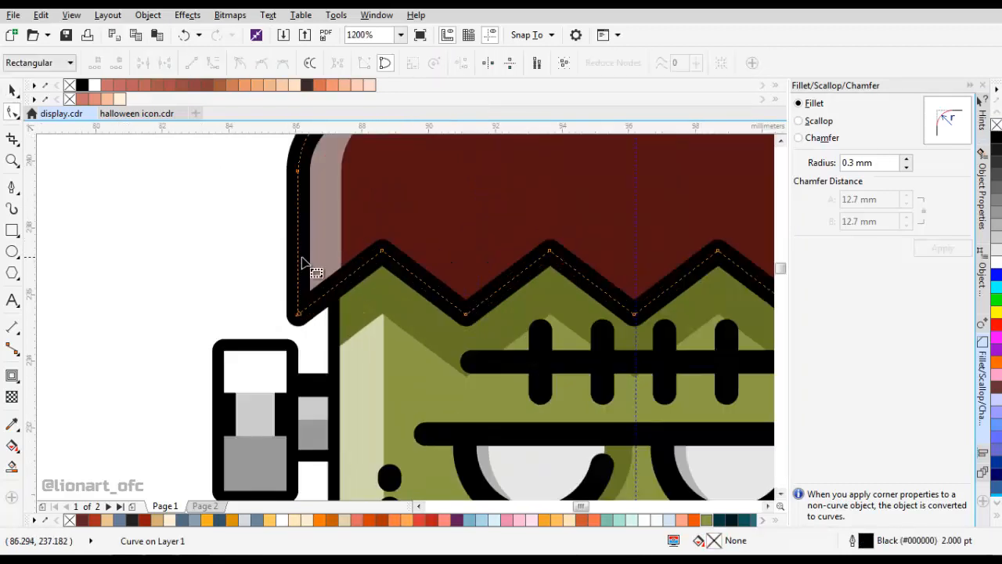
pyautogui.doubleClick(297, 238)
pyautogui.click(297, 214)
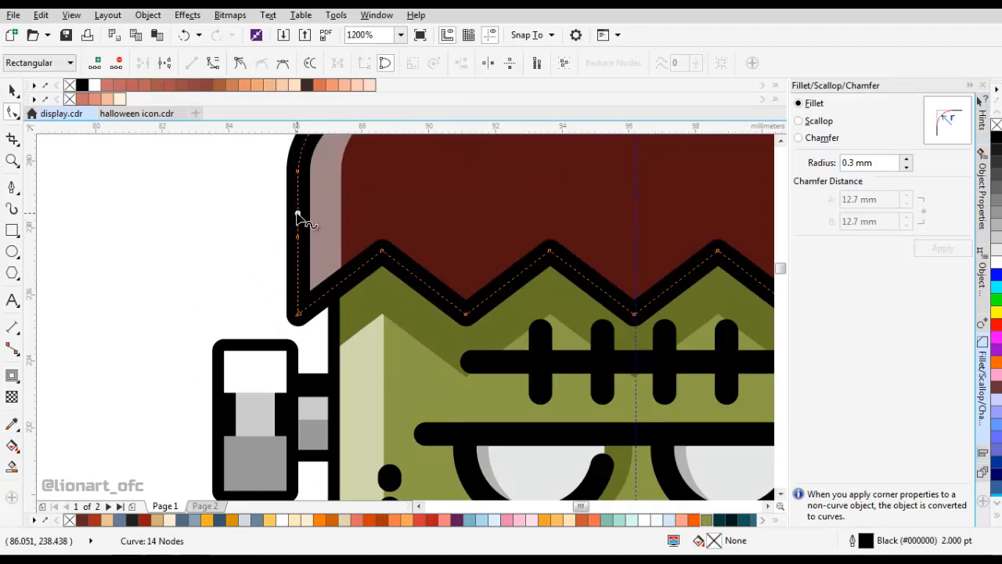
pyautogui.press('Delete')
pyautogui.scroll(-1, 301, 219)
pyautogui.moveTo(366, 222); pyautogui.dragTo(347, 232)
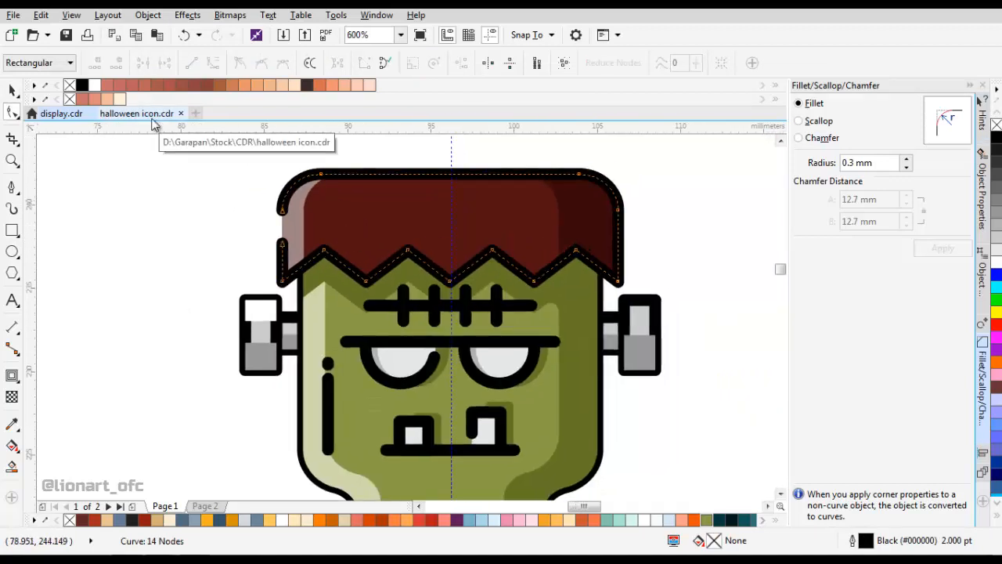
# Cut a second gap in the hair outline on the zigzag slope just right of the centre line.
pyautogui.scroll(2, 476, 265)
pyautogui.doubleClick(476, 259)
pyautogui.click(491, 247)
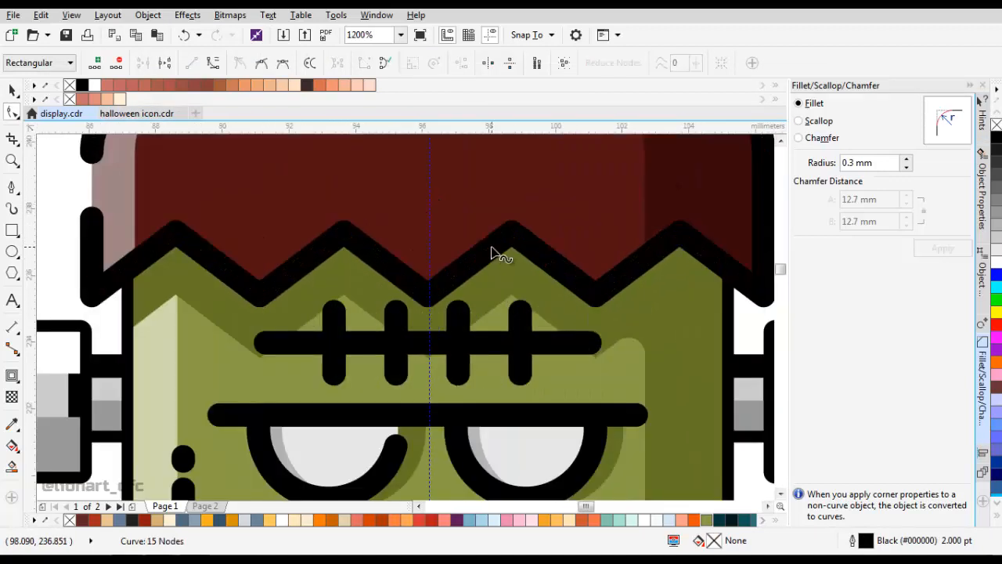
pyautogui.press('Delete')
pyautogui.scroll(-2, 491, 251)
pyautogui.press('space')
pyautogui.click(596, 226)
# Remove the outlines from both outer bolt rectangles and paste unfilled 2.0 pt outlined copies in front.
pyautogui.scroll(2, 540, 295)
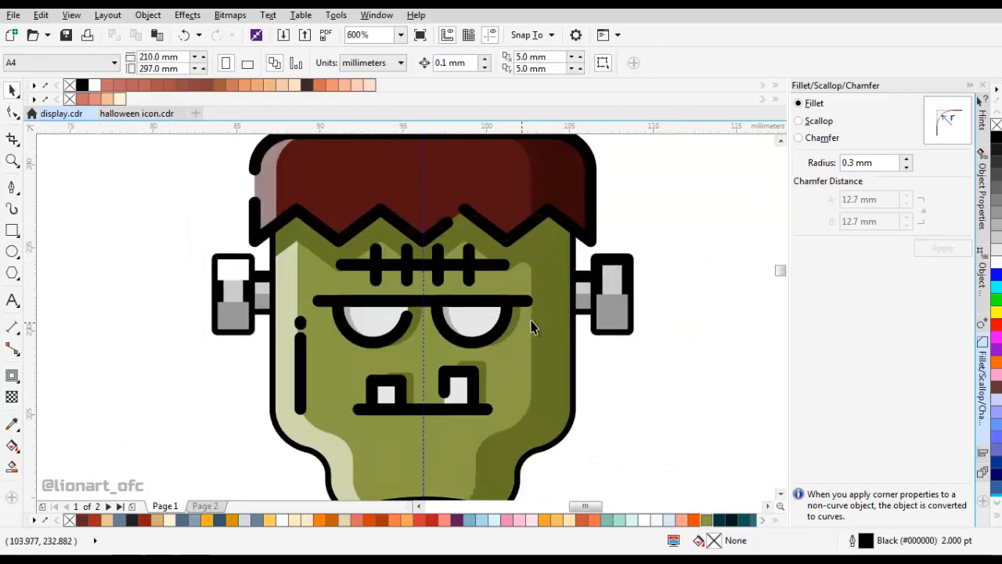
pyautogui.scroll(1, 617, 298)
pyautogui.click(617, 297)
pyautogui.scroll(-1, 570, 271)
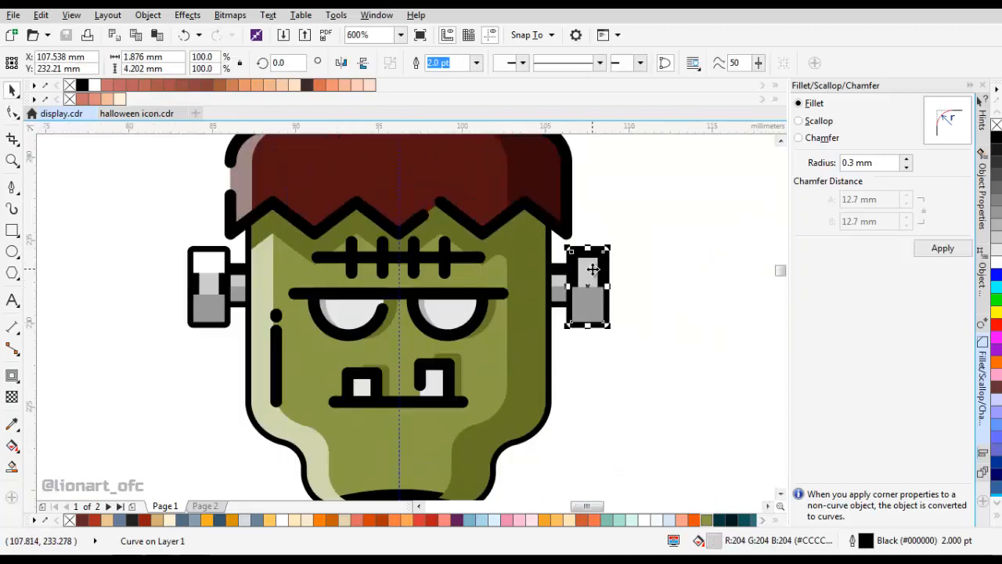
pyautogui.hscroll(-1, 589, 268)
pyautogui.keyDown('shift'); pyautogui.click(264, 285); pyautogui.keyUp('shift')
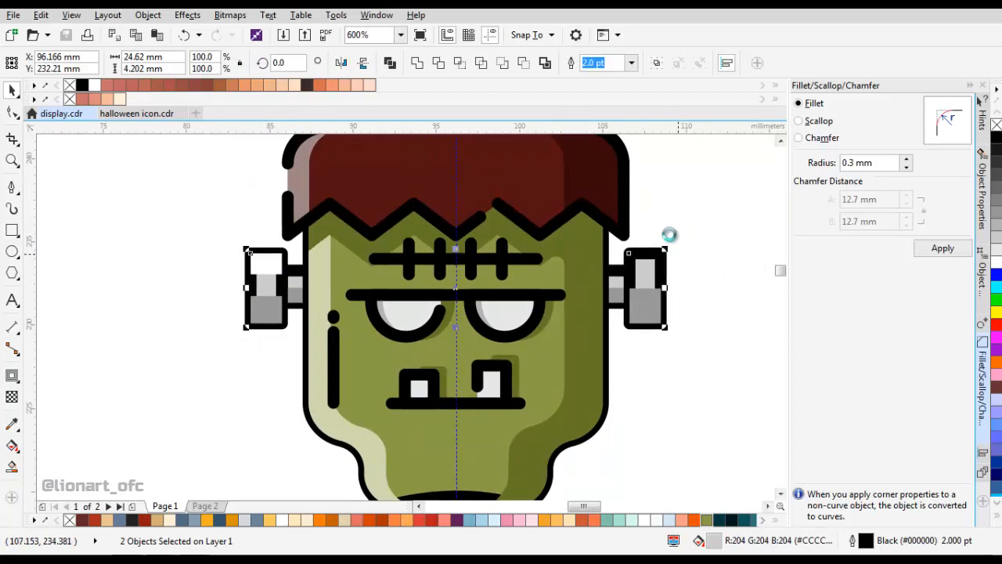
pyautogui.click(633, 65)
pyautogui.click(600, 78)
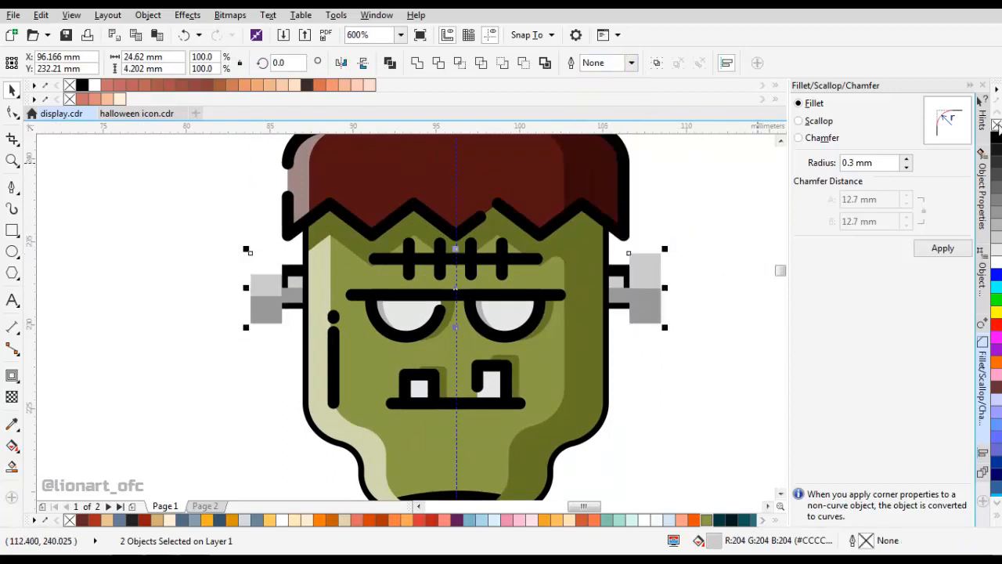
pyautogui.rightClick(714, 189)
pyautogui.click(775, 298)
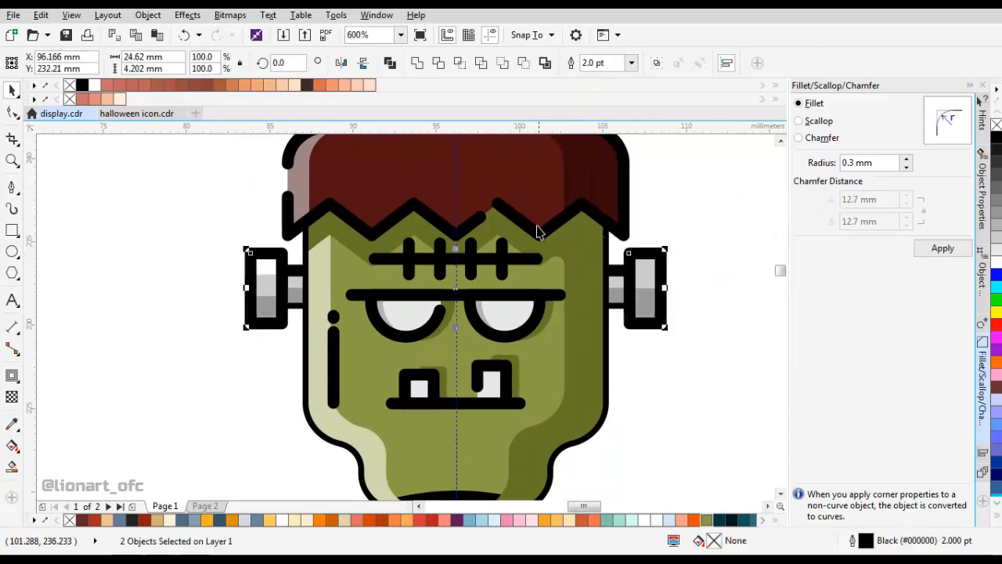
# Cut gaps in the bolt outlines: low on the right bolt's outer edge and high on the left bolt's outer edge.
pyautogui.scroll(1, 653, 267)
pyautogui.press('F10')
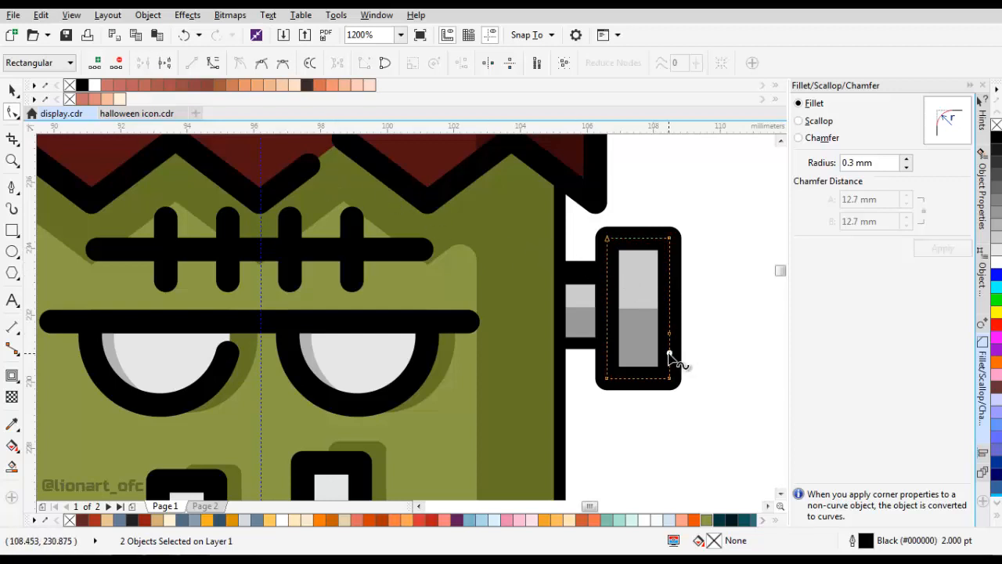
pyautogui.scroll(-1, 666, 358)
pyautogui.scroll(1, 339, 310)
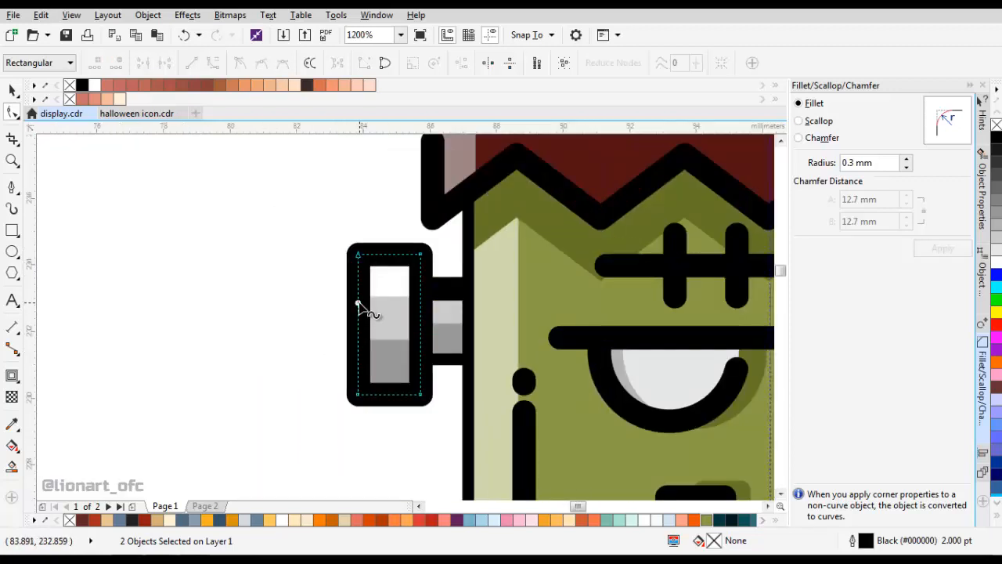
pyautogui.doubleClick(359, 303)
pyautogui.click(359, 282)
pyautogui.press('Delete')
pyautogui.scroll(-1, 347, 299)
pyautogui.press('space')
pyautogui.click(320, 304)
pyautogui.scroll(-1, 316, 301)
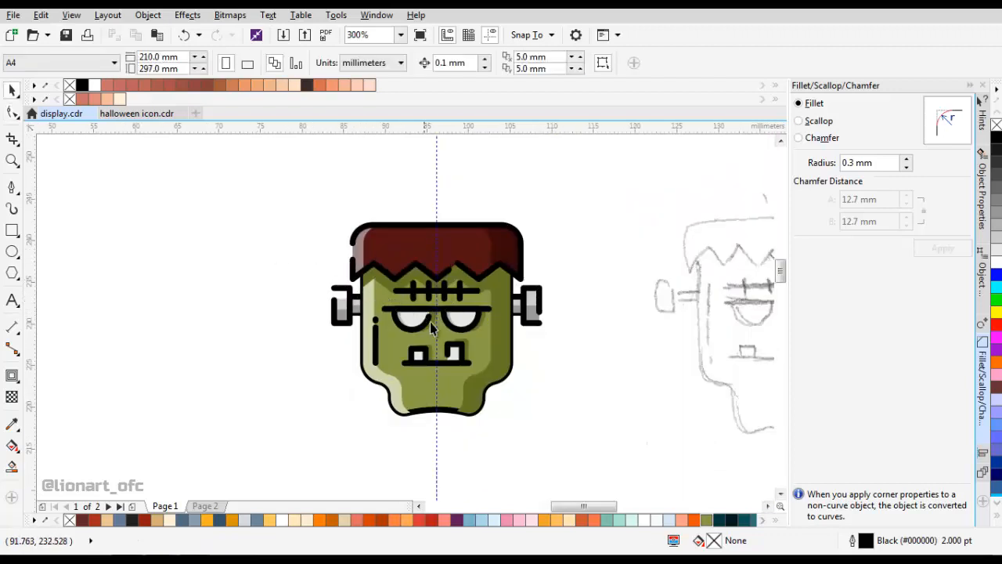
# Copy the bolt shaft bar, remove the original's outline, and paste an outlined copy in front with no fill.
pyautogui.scroll(2, 505, 307)
pyautogui.rightClick(572, 242)
pyautogui.click(609, 293)
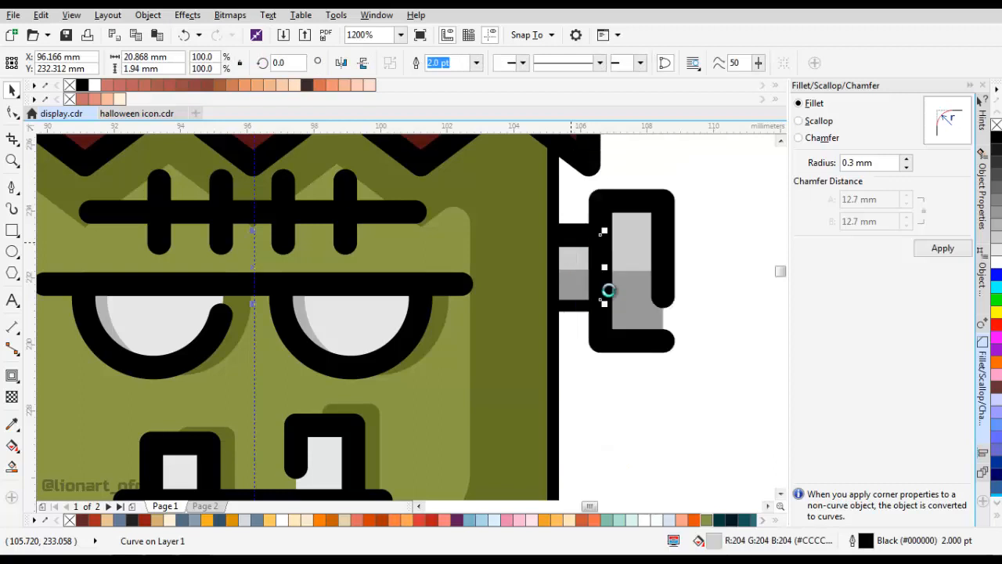
pyautogui.click(476, 63)
pyautogui.click(439, 77)
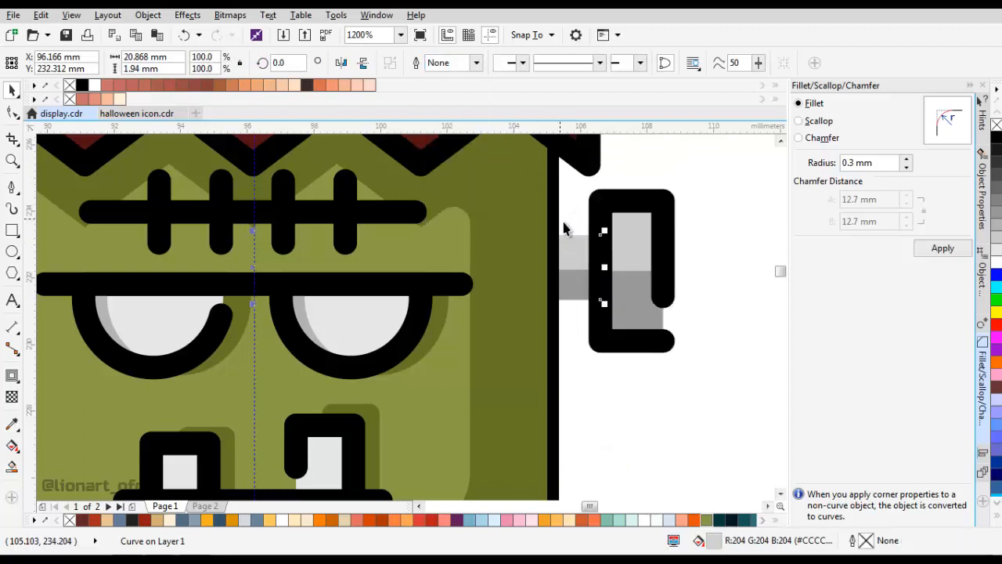
pyautogui.rightClick(732, 188)
pyautogui.click(738, 273)
pyautogui.click(996, 142)
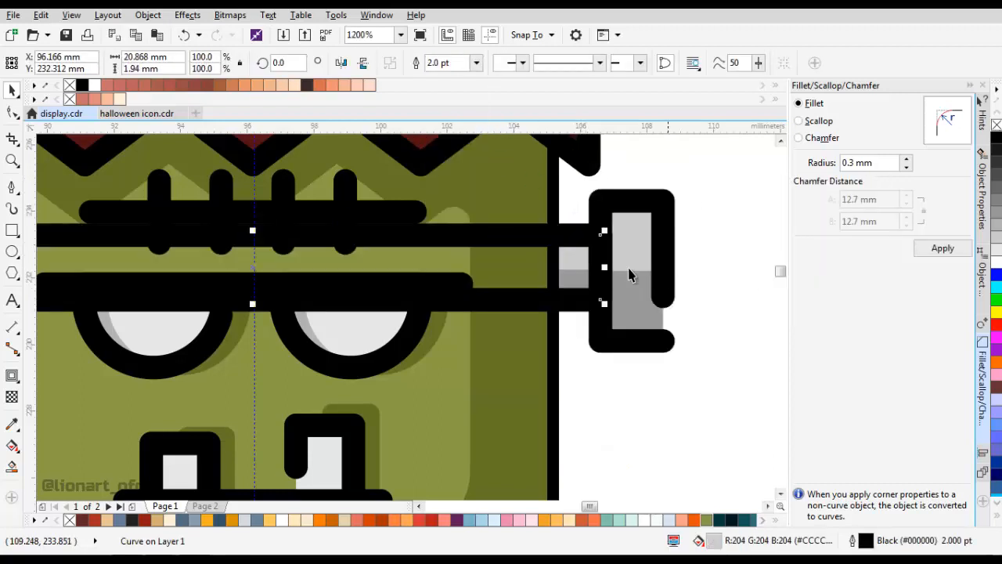
# Reorder the shaft bar's outline copy behind the bolt end so it no longer crosses the face.
pyautogui.rightClick(577, 243)
pyautogui.moveTo(742, 393)
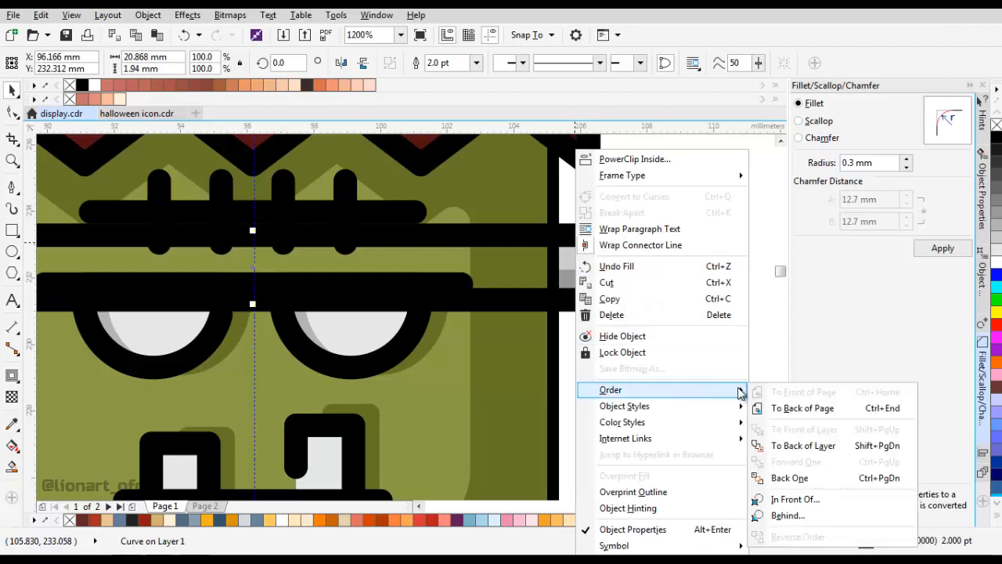
pyautogui.click(787, 515)
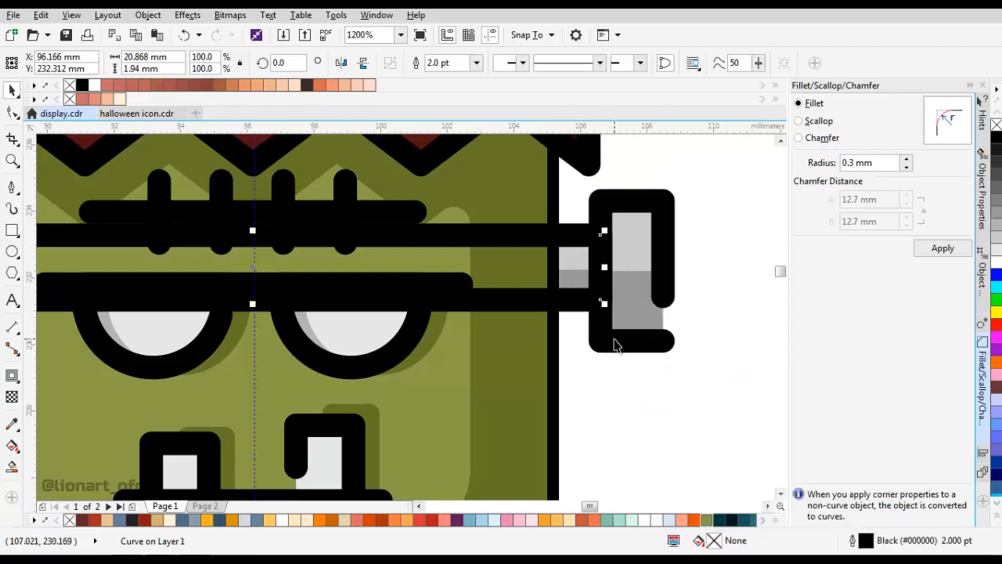
pyautogui.click(612, 343)
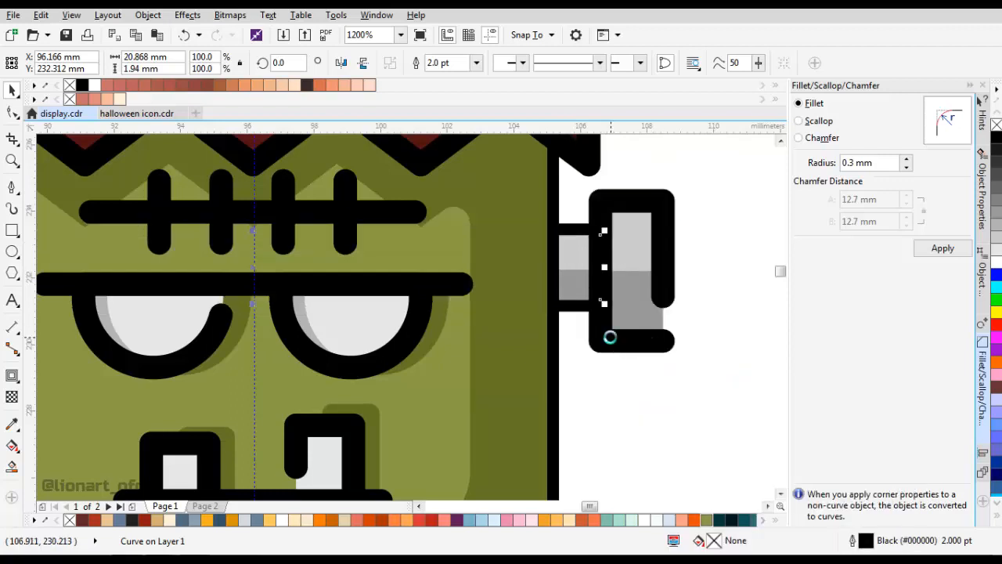
pyautogui.scroll(-2, 596, 227)
pyautogui.click(592, 304)
pyautogui.scroll(-1, 564, 344)
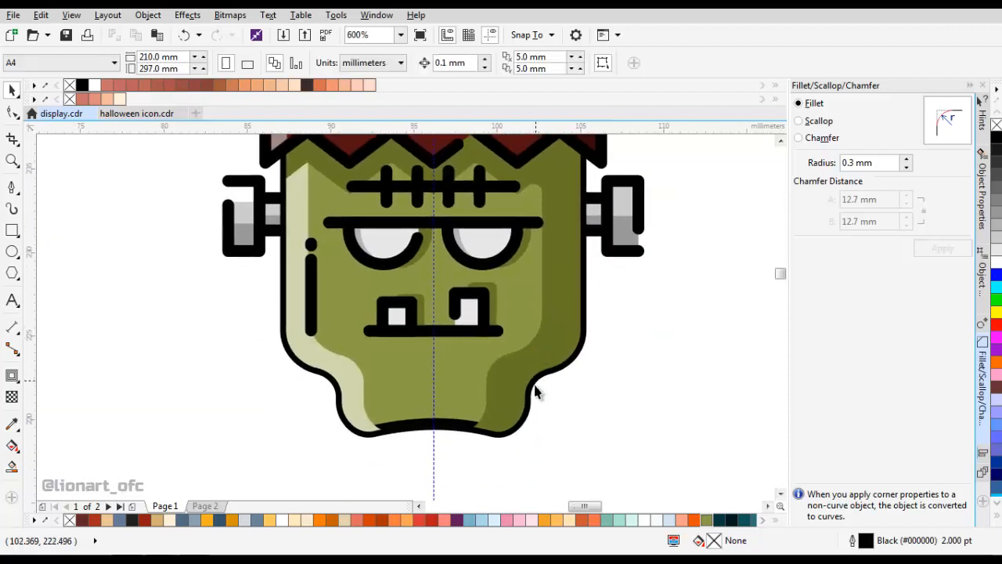
# Copy the green head shape, remove the original's outline, and paste an outlined copy in front with no fill.
pyautogui.click(448, 423)
pyautogui.rightClick(447, 423)
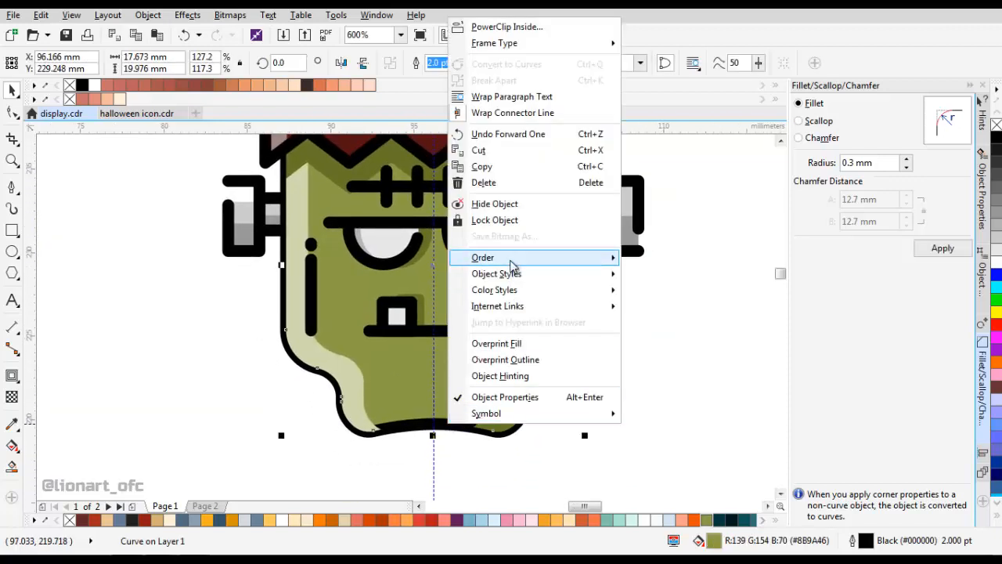
pyautogui.click(501, 165)
pyautogui.scroll(-1, 577, 243)
pyautogui.moveTo(578, 243); pyautogui.dragTo(543, 280)
pyautogui.click(476, 63)
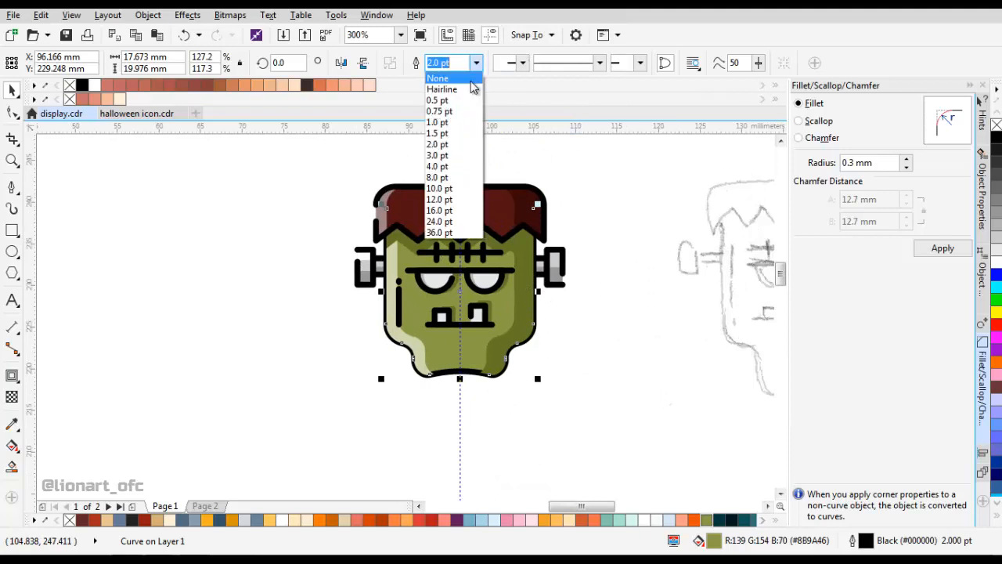
pyautogui.click(472, 78)
pyautogui.click(605, 168)
pyautogui.rightClick(605, 169)
pyautogui.click(629, 264)
pyautogui.click(996, 125)
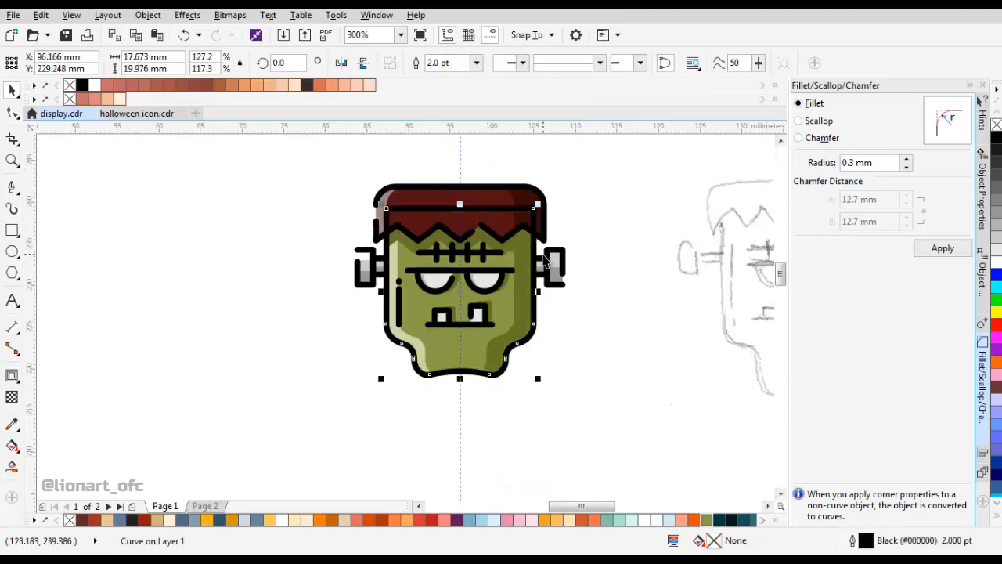
# Try to reorder the head outline copy behind the hair, and undo the change.
pyautogui.scroll(1, 537, 215)
pyautogui.rightClick(535, 290)
pyautogui.moveTo(645, 392)
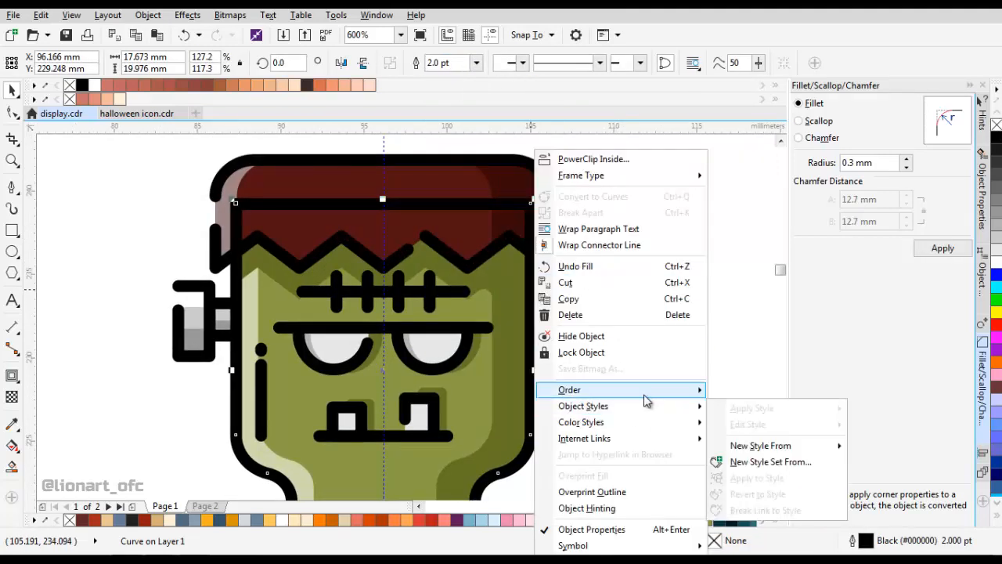
pyautogui.click(758, 512)
pyautogui.click(218, 209)
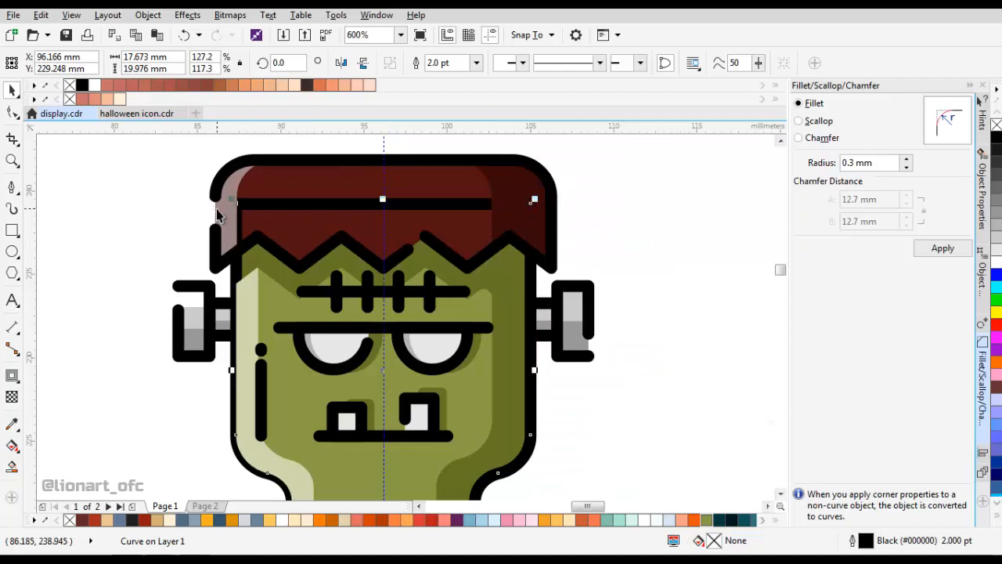
pyautogui.hotkey('ctrl', 'z')
# Trim the head outline copy with the hair outline so its top follows the zigzag hairline.
pyautogui.click(311, 226)
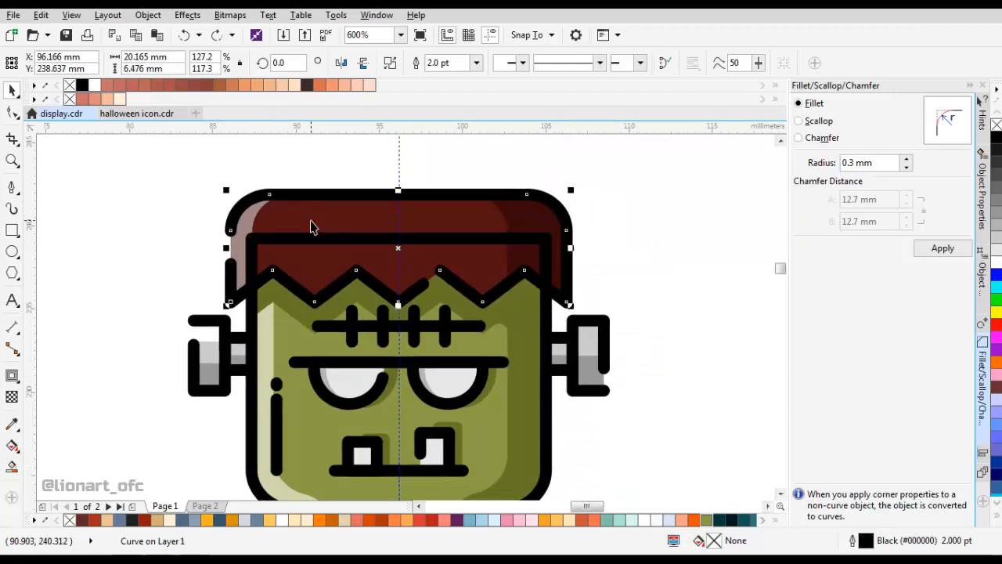
pyautogui.keyDown('shift'); pyautogui.click(288, 297); pyautogui.keyUp('shift')
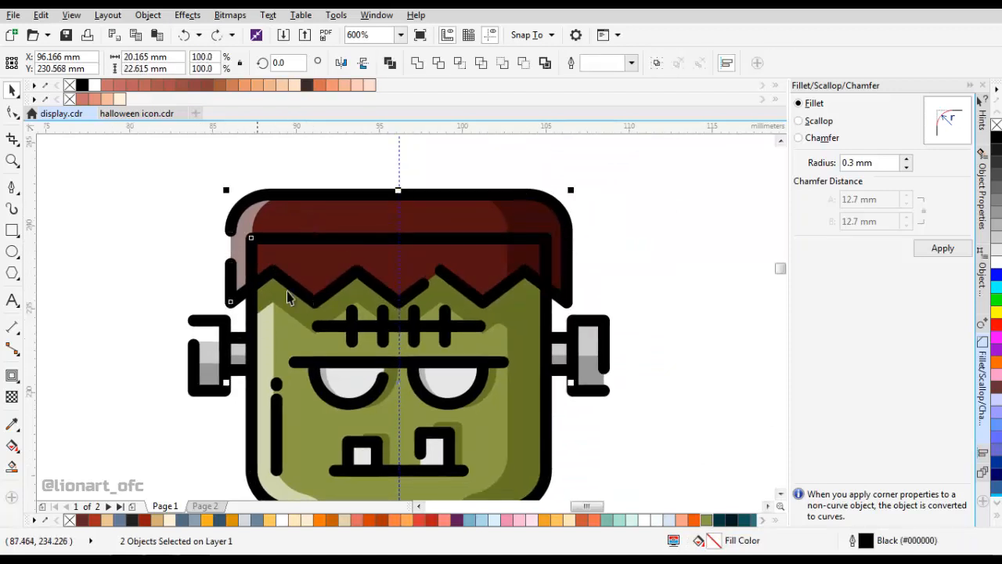
pyautogui.click(444, 65)
pyautogui.click(622, 222)
# Delete the zigzag nodes and segments from the trimmed head outline, leaving it open along the hairline.
pyautogui.doubleClick(547, 340)
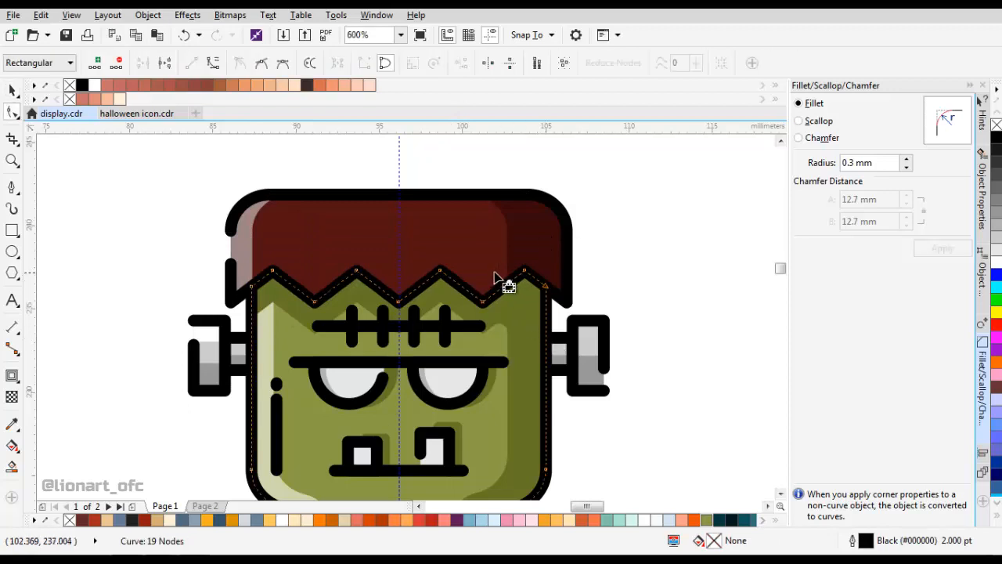
pyautogui.click(494, 279)
pyautogui.moveTo(495, 343); pyautogui.dragTo(495, 343)
pyautogui.press('Delete')
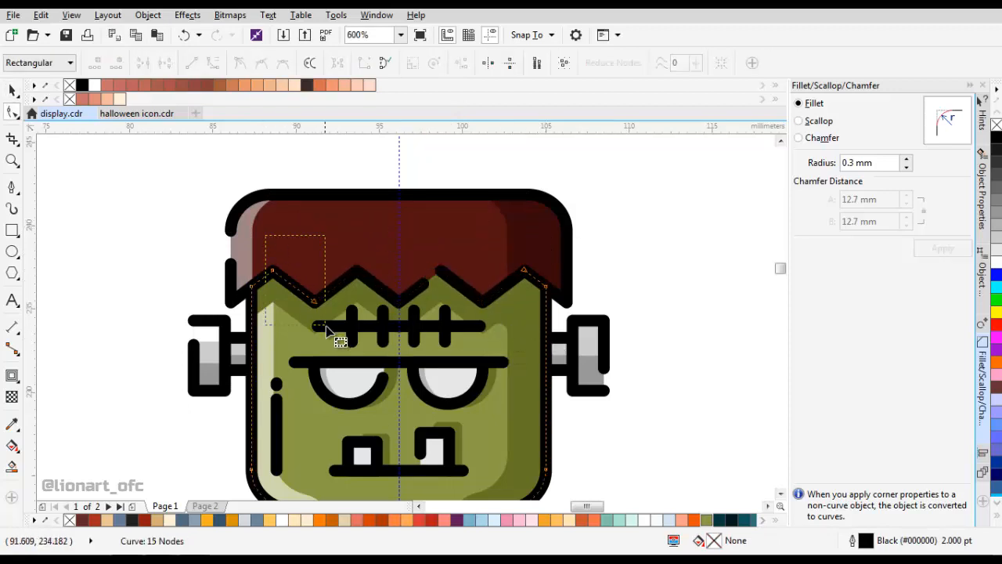
pyautogui.moveTo(328, 328); pyautogui.dragTo(327, 327)
pyautogui.press('Delete')
pyautogui.moveTo(455, 232); pyautogui.dragTo(517, 316)
pyautogui.scroll(-2, 534, 335)
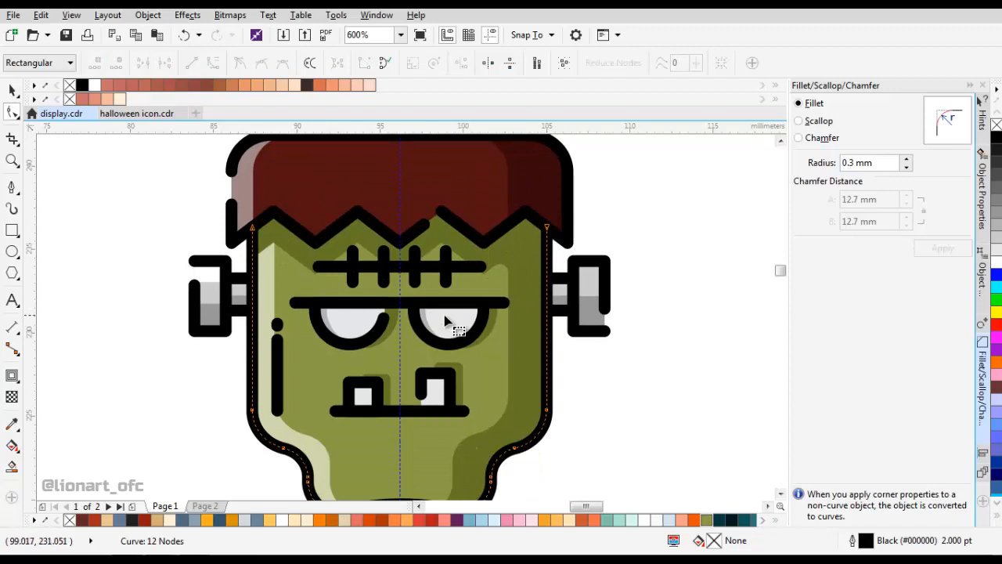
pyautogui.scroll(2, 552, 403)
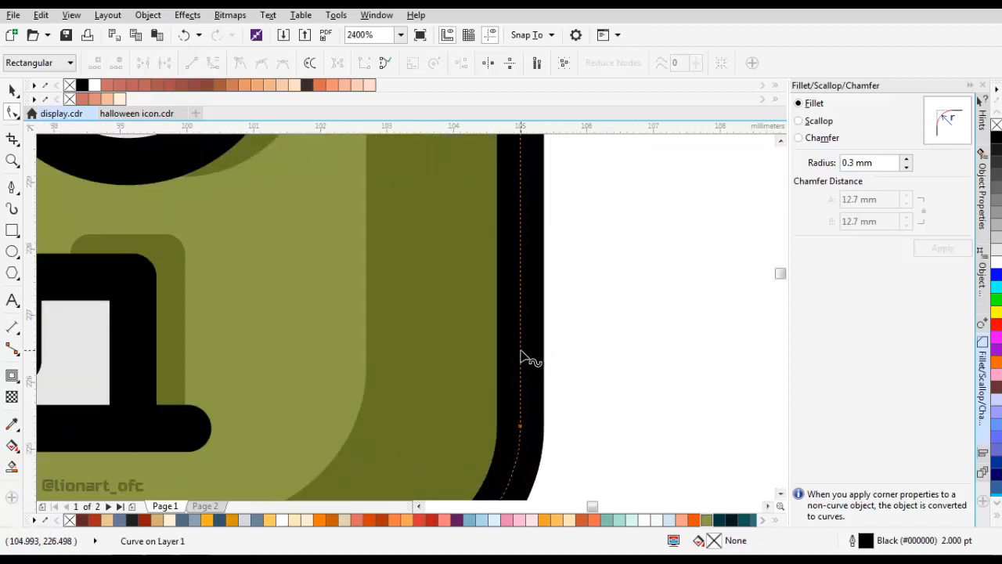
# Cut two small gaps in the right side of the head outline above the jaw curve, adding nodes and deleting the segments between them.
pyautogui.doubleClick(520, 345)
pyautogui.doubleClick(521, 280)
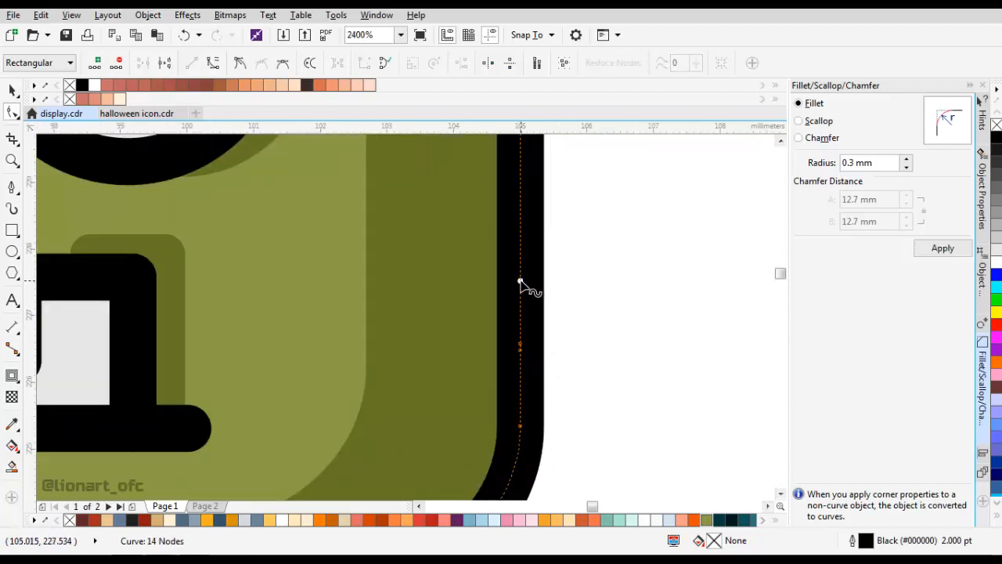
pyautogui.click(521, 309)
pyautogui.press('Delete')
pyautogui.doubleClick(520, 401)
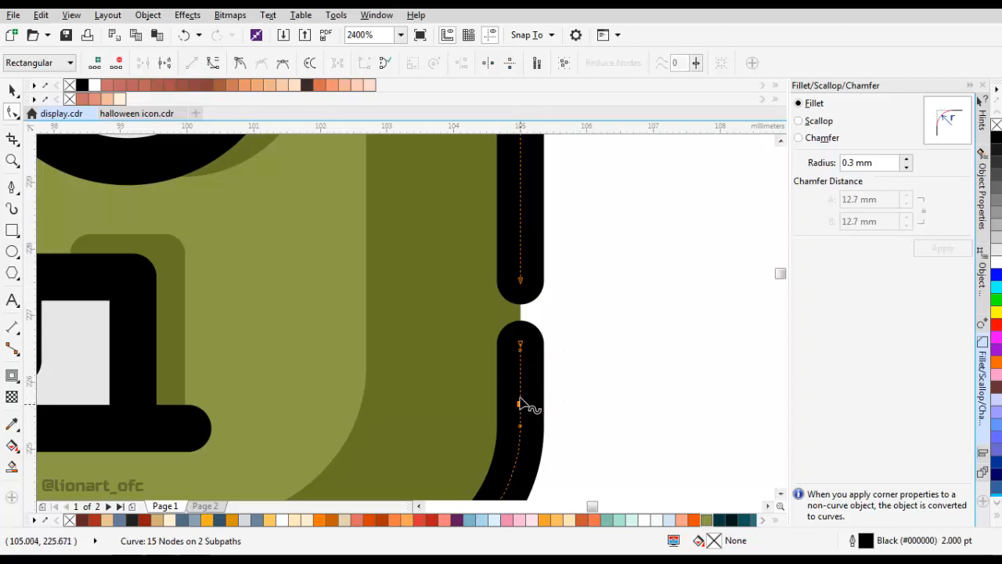
pyautogui.click(521, 376)
pyautogui.press('Delete')
pyautogui.scroll(-2, 539, 350)
pyautogui.scroll(1, 272, 313)
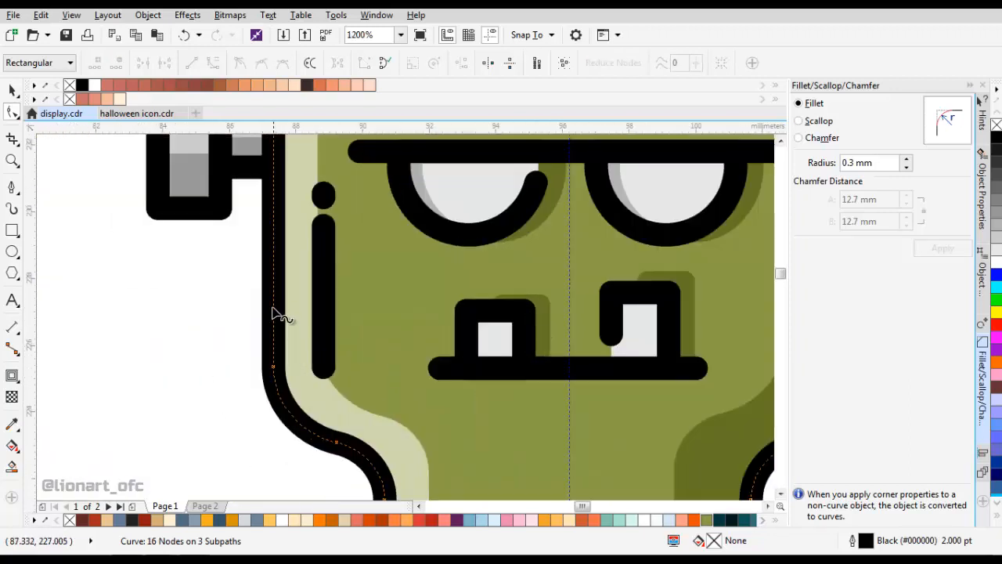
pyautogui.scroll(-2, 271, 336)
pyautogui.press('space')
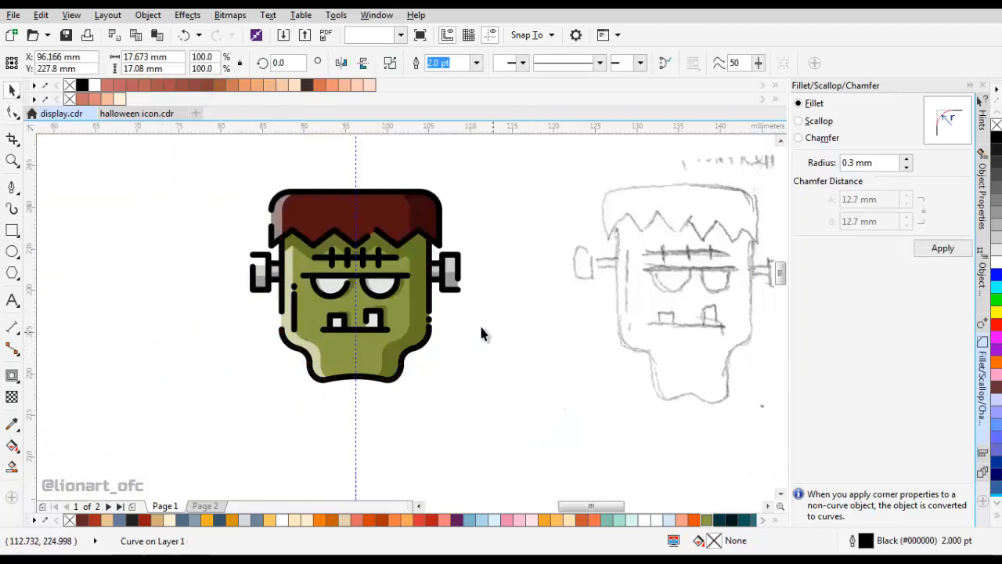
# Delete the reference sketch bitmap and group all the objects of the Frankenstein icon.
pyautogui.click(494, 329)
pyautogui.scroll(-1, 495, 329)
pyautogui.click(595, 306)
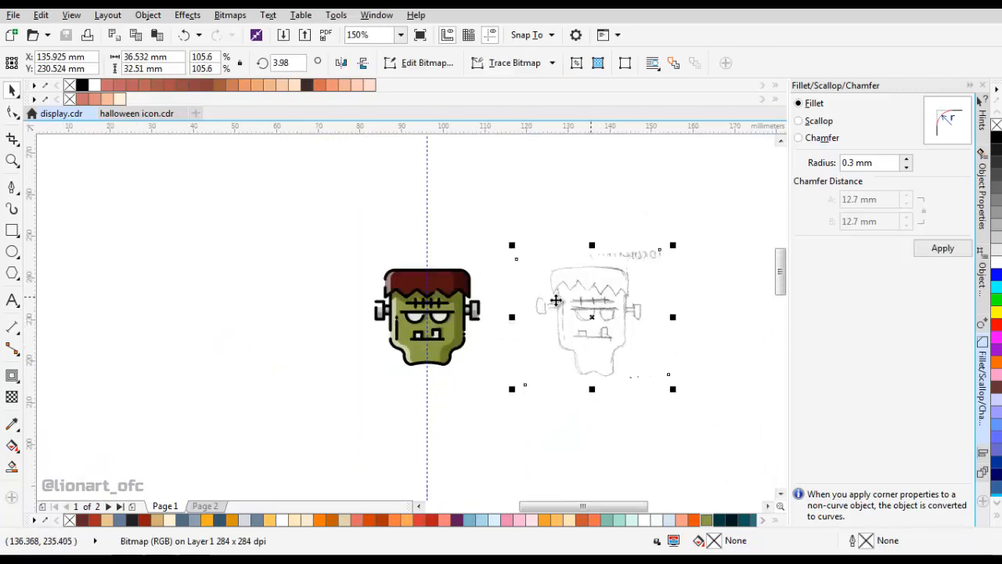
pyautogui.press('Delete')
pyautogui.moveTo(311, 220); pyautogui.dragTo(540, 383)
pyautogui.hotkey('ctrl', 'g')
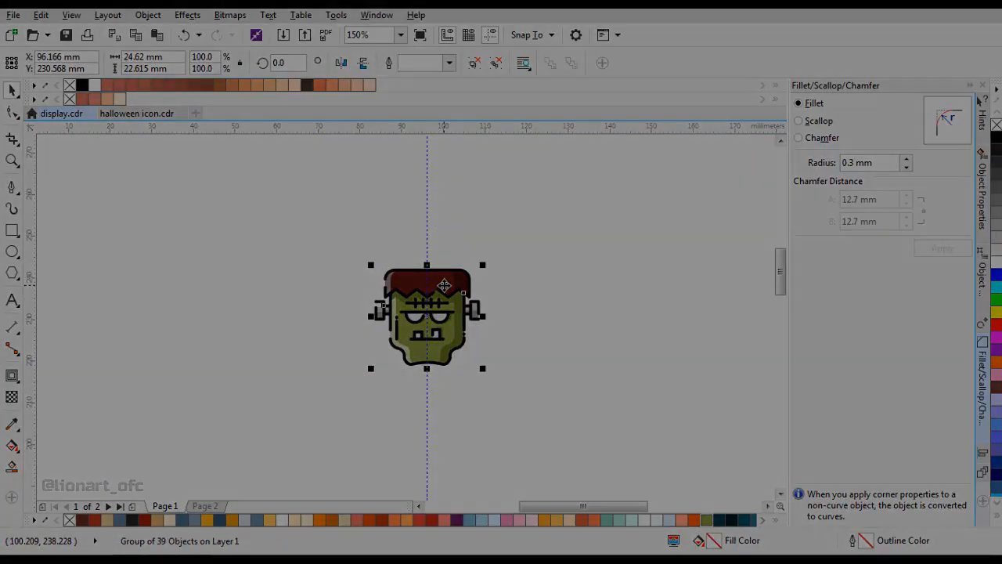